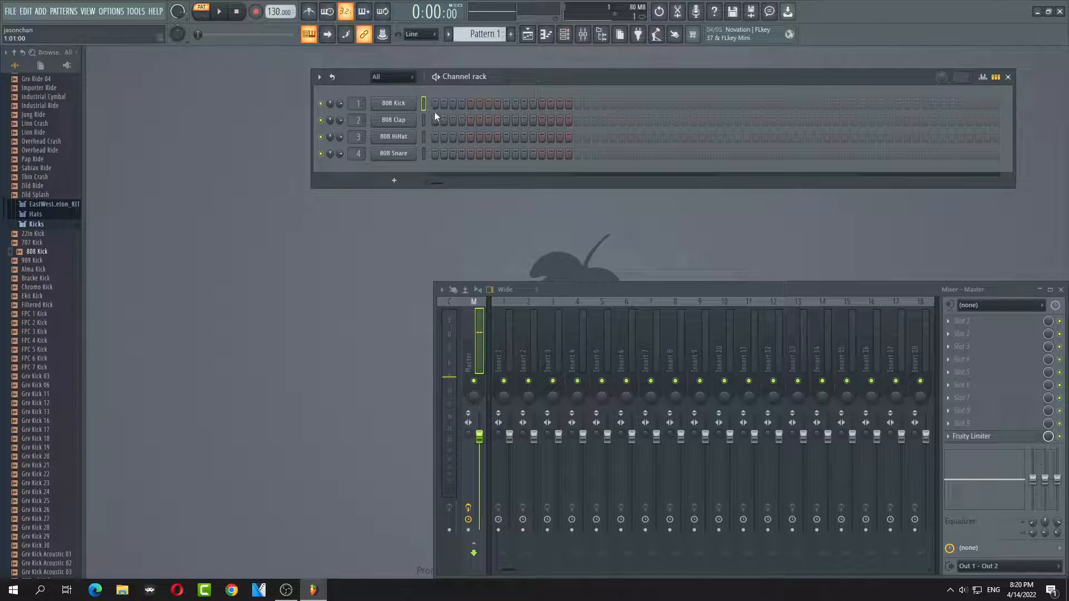
# Audition the 808 Kick, 808 Clap, 808 HiHat and 808 Snare samples by opening and closing each channel's sampler settings
pyautogui.click(409, 104)
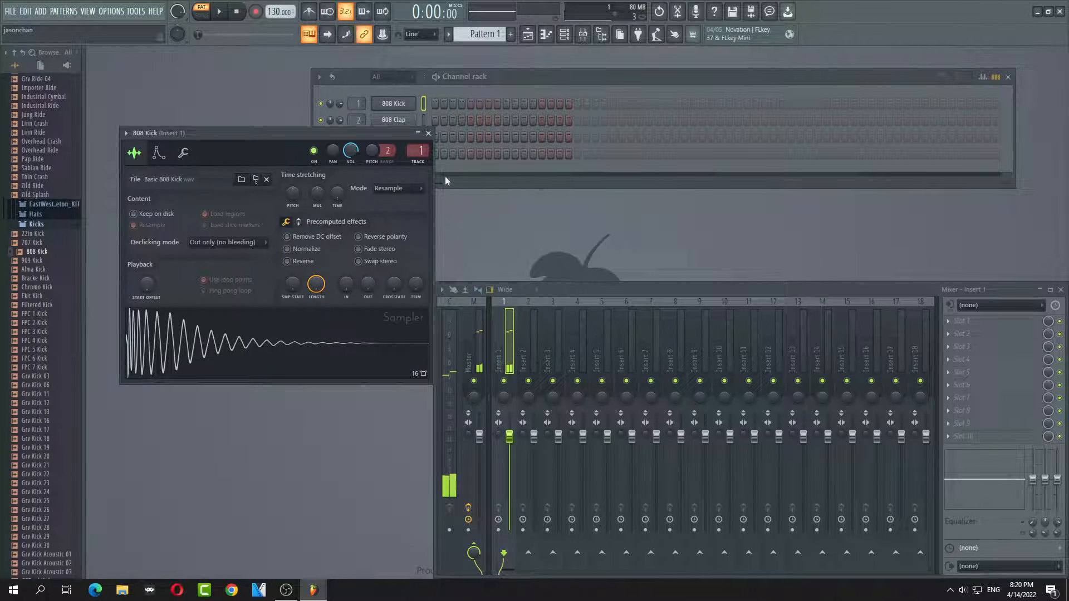
pyautogui.click(429, 133)
pyautogui.click(394, 120)
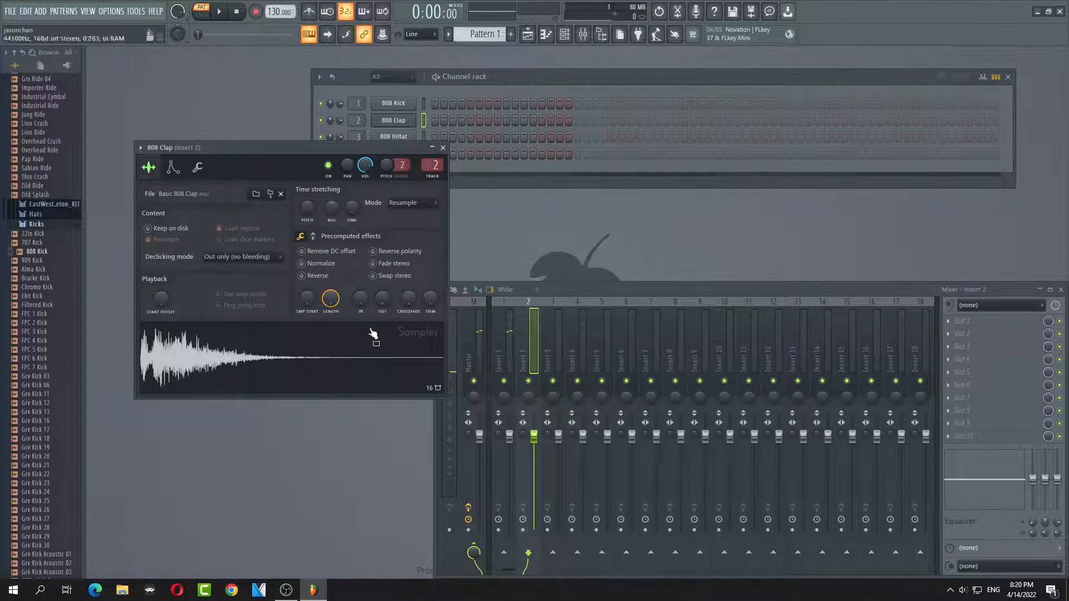
pyautogui.click(437, 147)
pyautogui.click(394, 137)
pyautogui.click(366, 377)
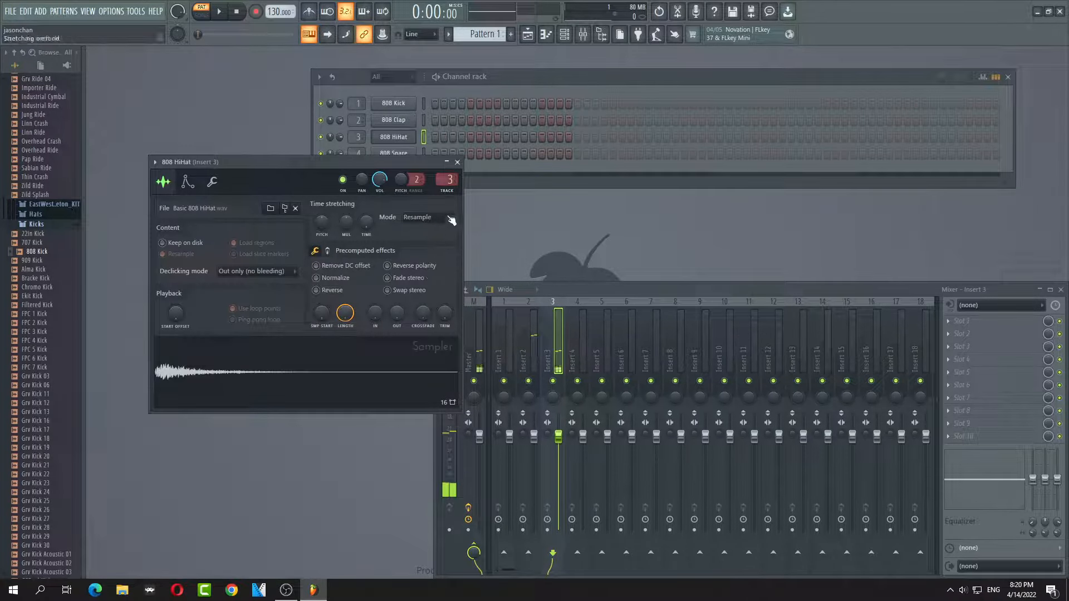
pyautogui.click(400, 359)
pyautogui.click(459, 162)
pyautogui.click(394, 153)
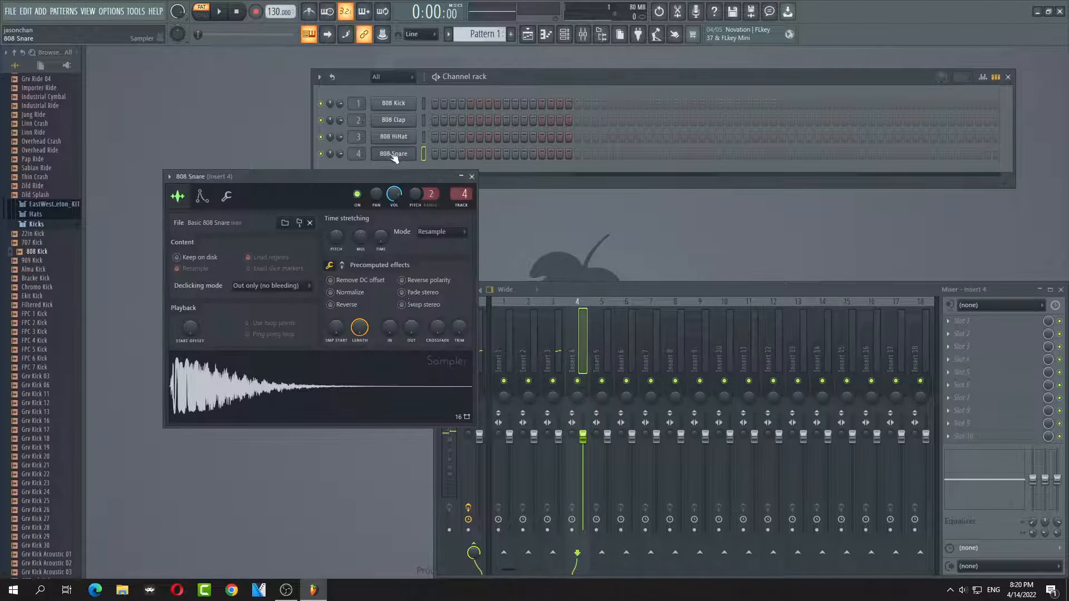
pyautogui.click(400, 390)
pyautogui.click(461, 180)
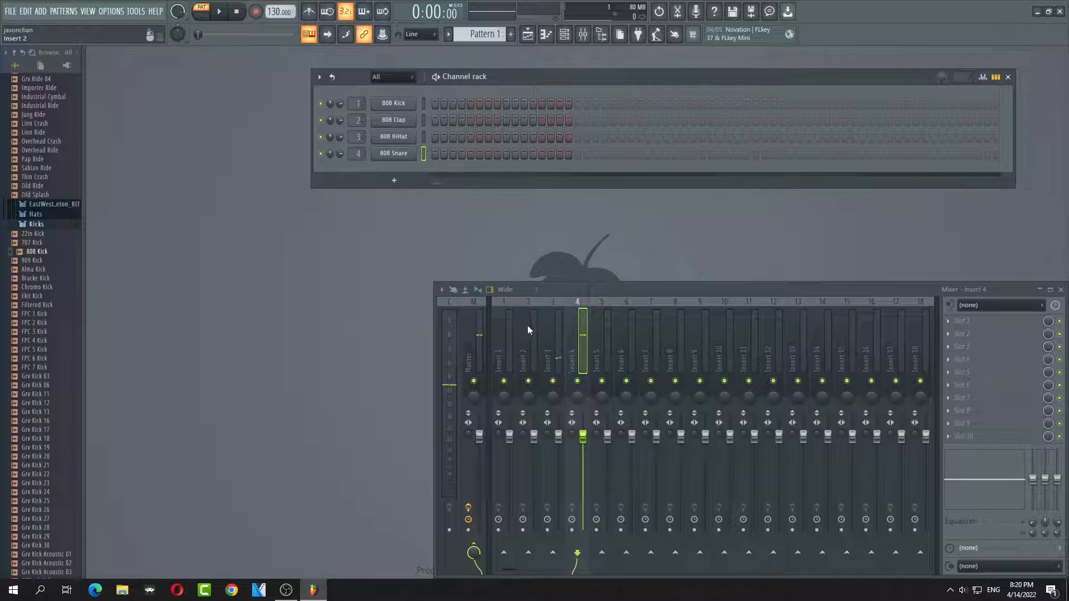
# Shift the mixer window slightly and select the Insert 1 mixer track
pyautogui.moveTo(584, 283)
pyautogui.mouseDown()
pyautogui.moveTo(551, 259)
pyautogui.moveTo(571, 283)
pyautogui.mouseUp()
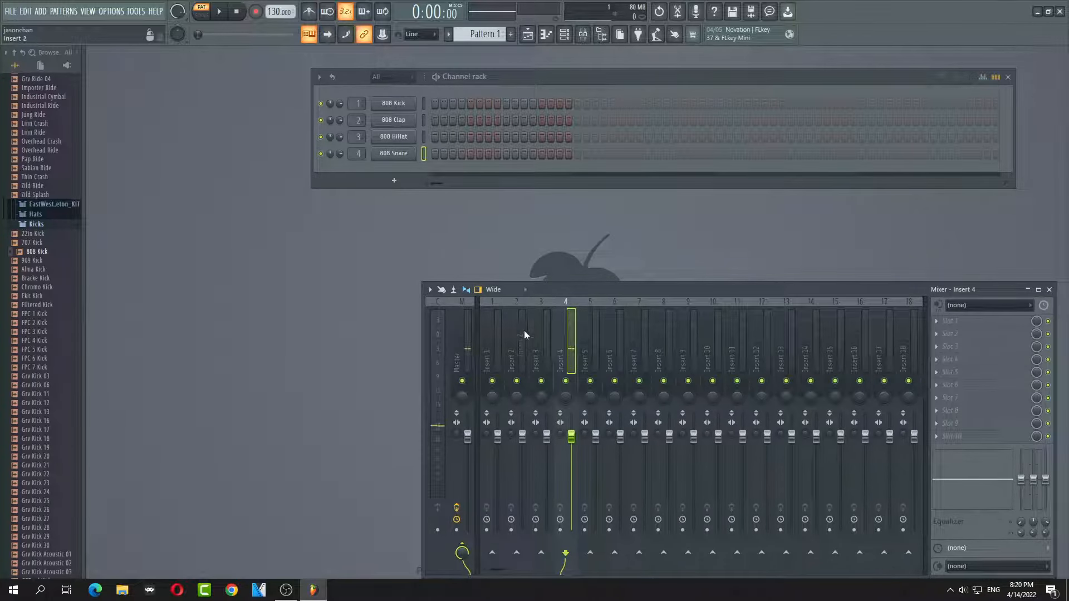
pyautogui.click(501, 342)
pyautogui.moveTo(512, 347)
pyautogui.mouseDown()
pyautogui.moveTo(567, 346)
pyautogui.moveTo(494, 354)
pyautogui.mouseUp()
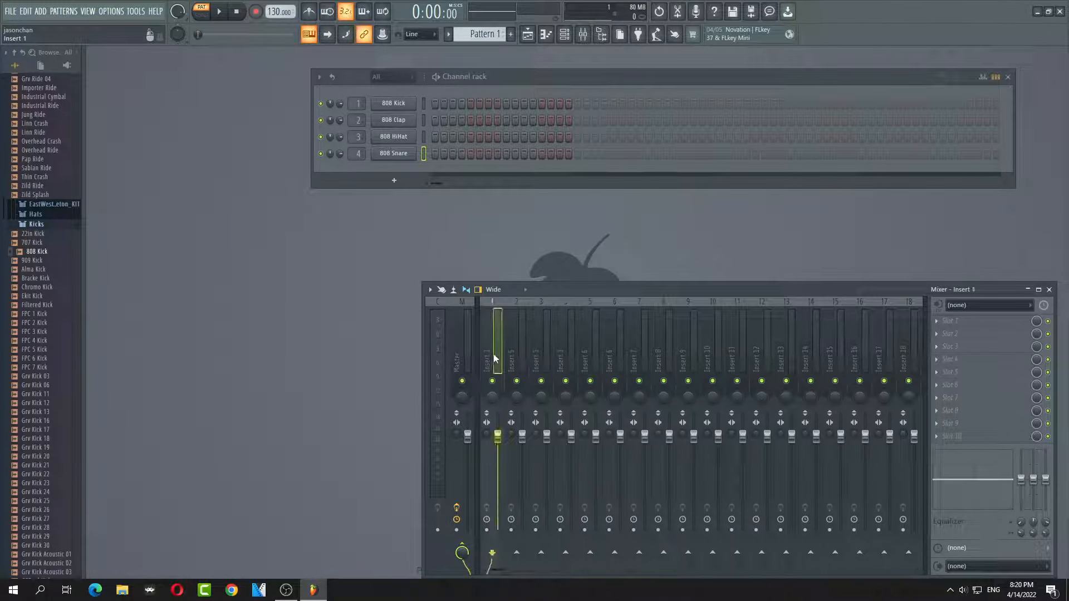
# Add 808 Kick hits on steps 1, 5, 9 and 13 of Pattern 1 and play the pattern briefly
pyautogui.moveTo(359, 105); pyautogui.dragTo(359, 105)
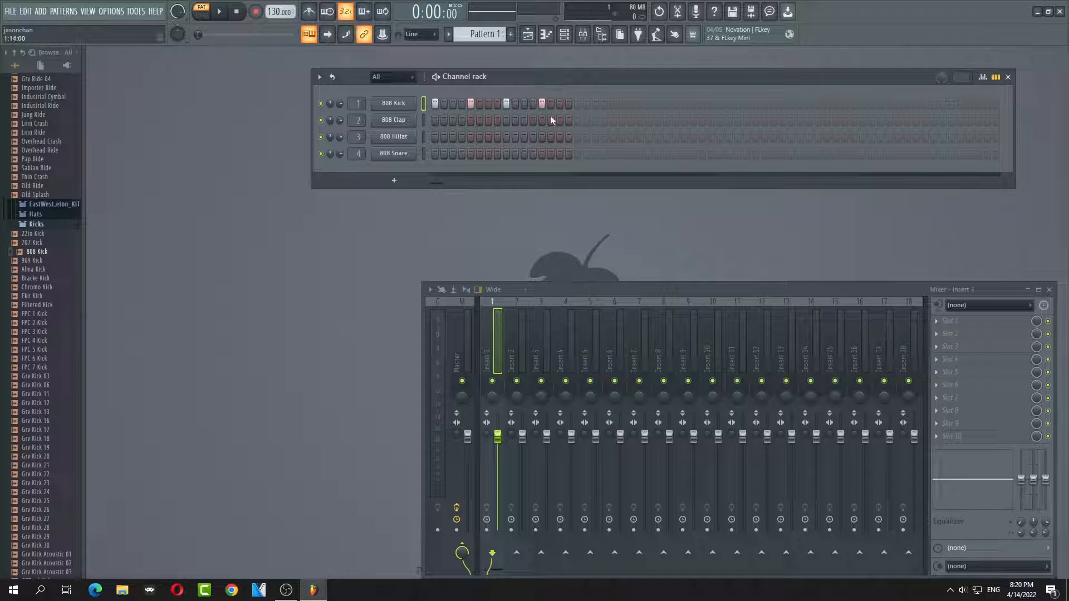
pyautogui.click(223, 14)
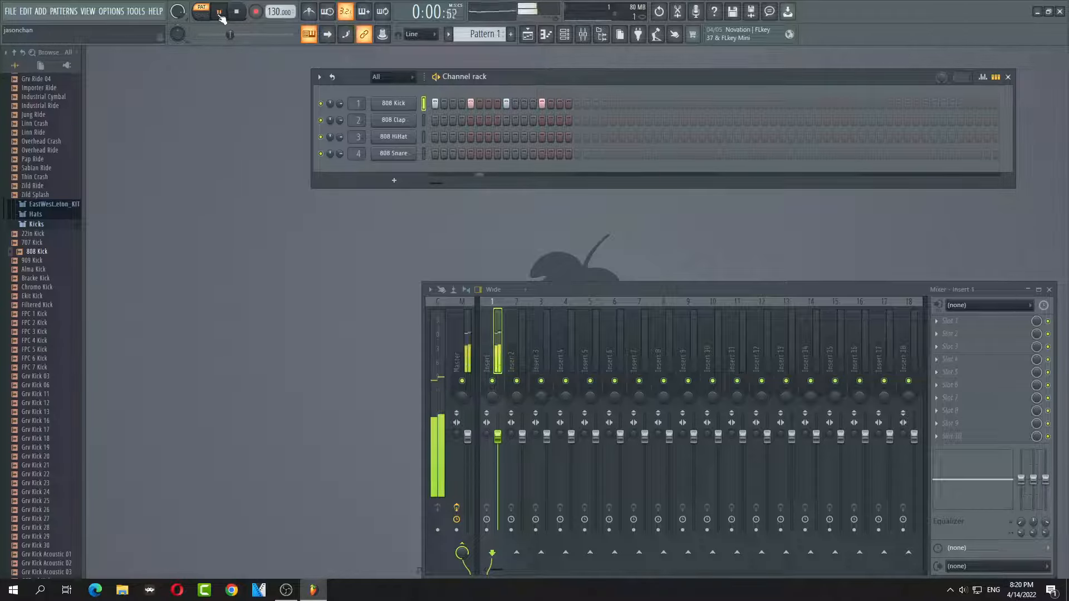
pyautogui.click(220, 15)
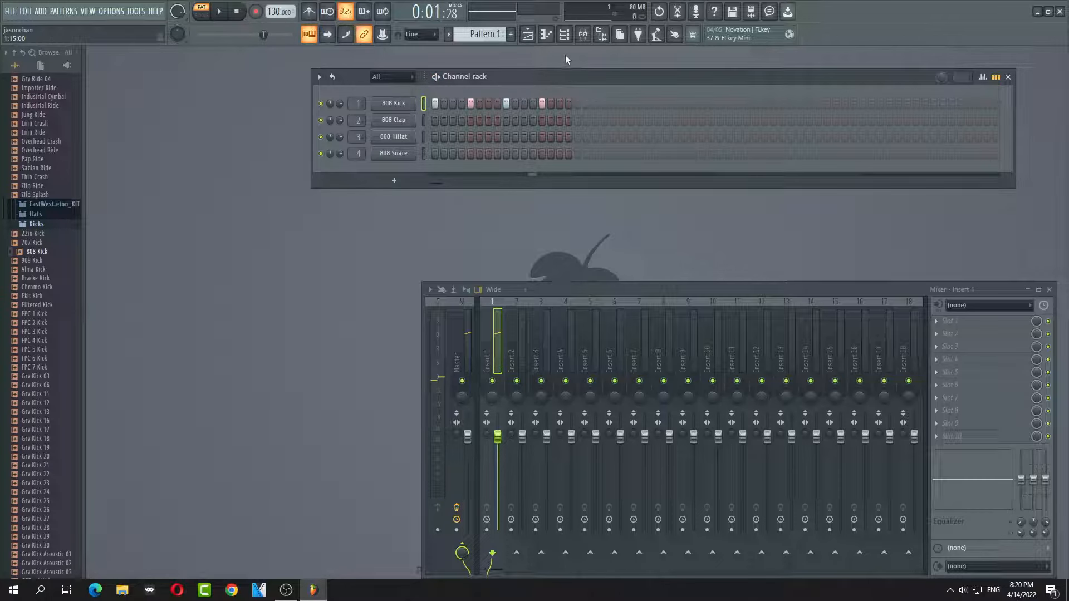
# Open the Playlist and place a Pattern 1 clip on Track 1 at bar 1
pyautogui.click(88, 12)
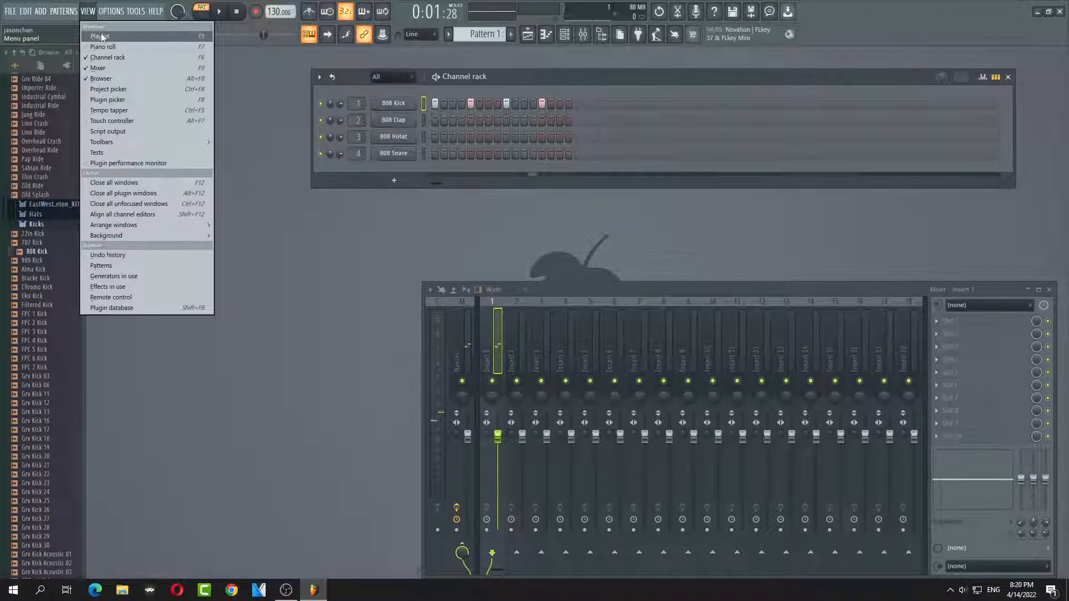
pyautogui.click(101, 32)
pyautogui.click(254, 99)
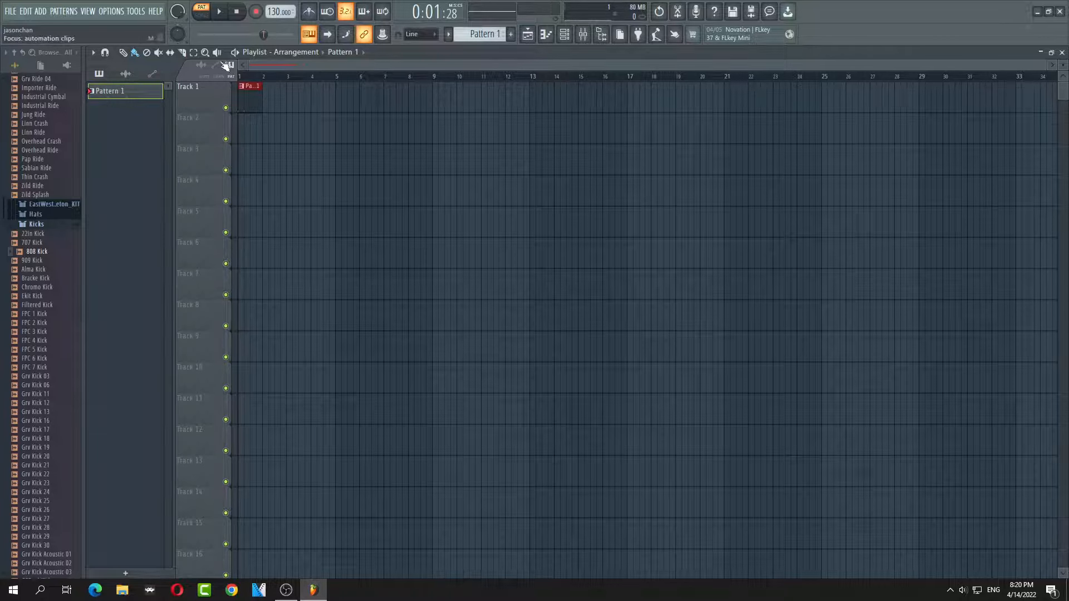
# Play the arrangement briefly in Song mode, then hide the browser and close the Playlist
pyautogui.click(201, 14)
pyautogui.click(220, 12)
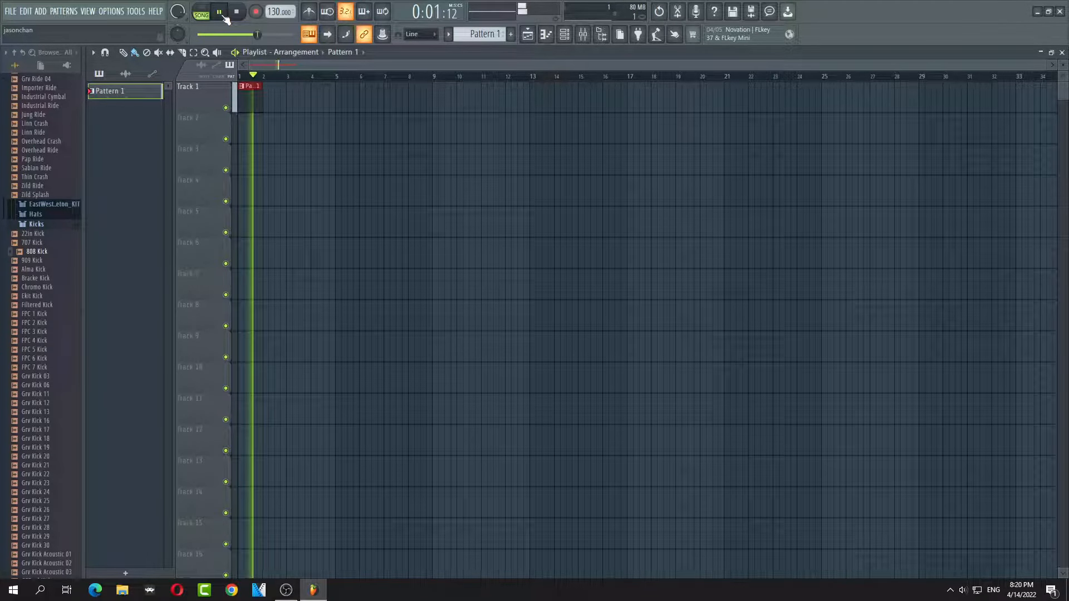
pyautogui.press('space')
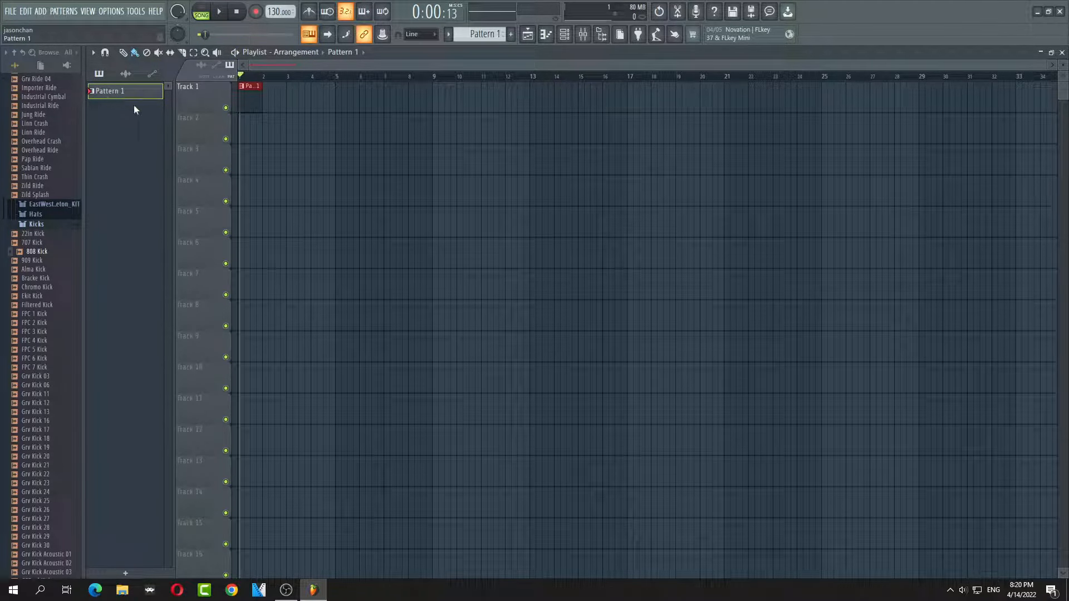
pyautogui.click(84, 83)
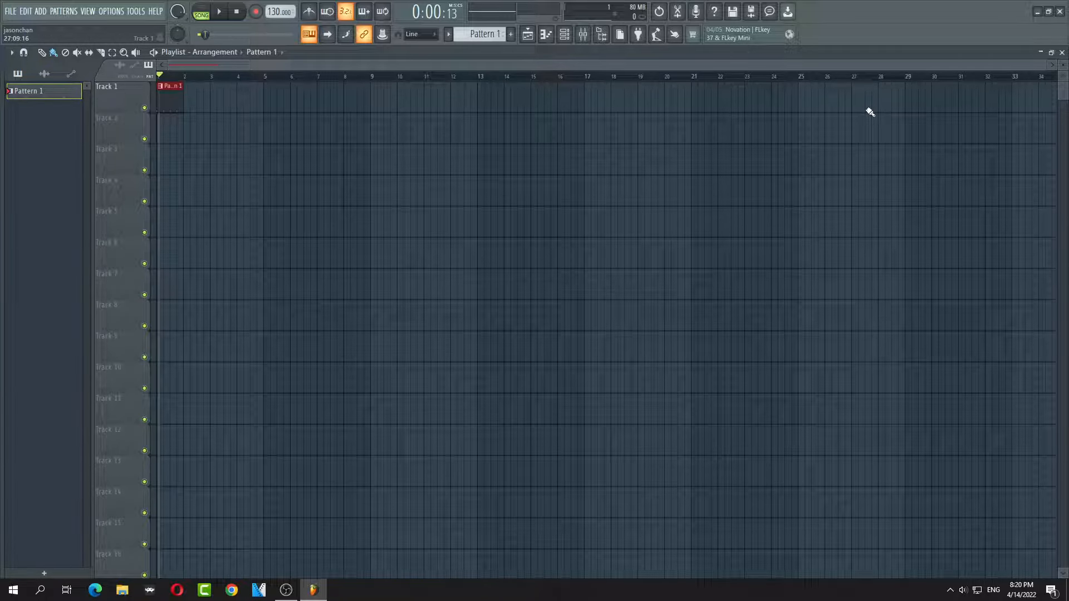
pyautogui.click(1053, 54)
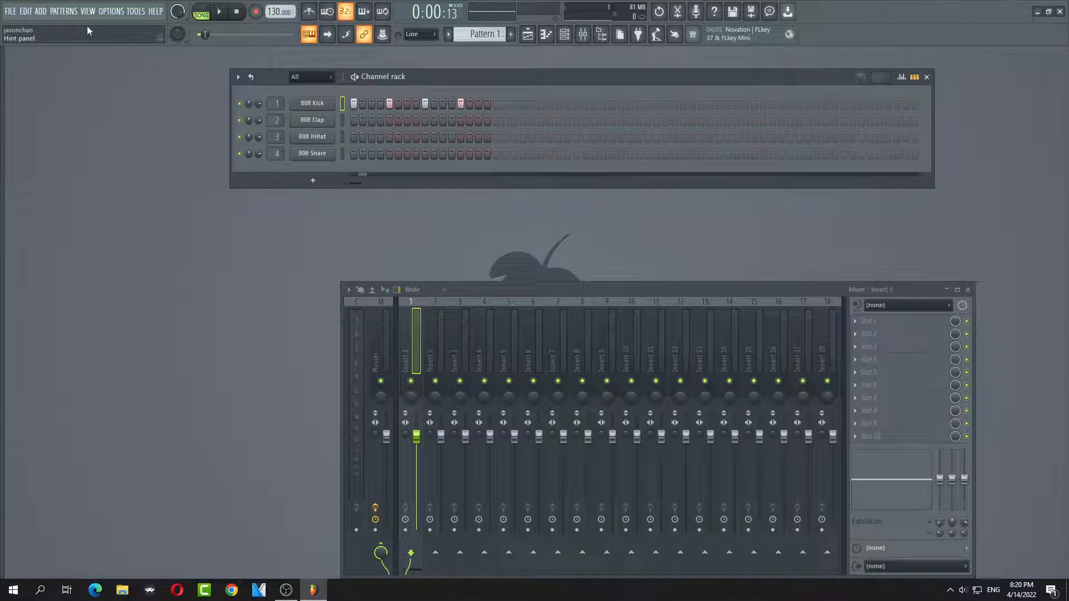
# Add an FL Keys instrument channel to the project and open its piano roll
pyautogui.click(87, 11)
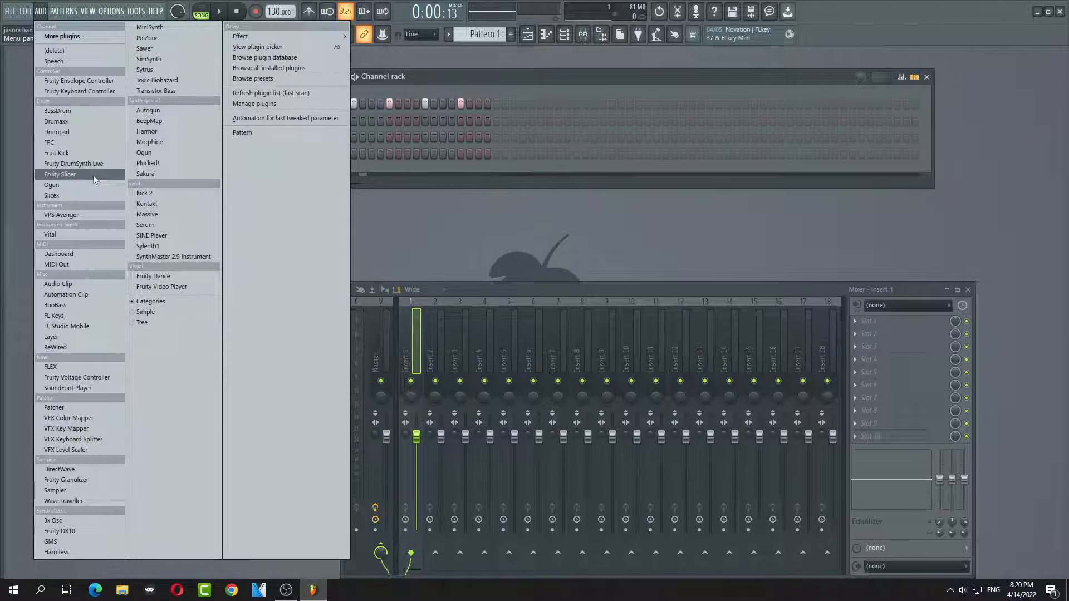
pyautogui.click(98, 316)
pyautogui.moveTo(242, 175); pyautogui.dragTo(438, 224)
pyautogui.click(285, 227)
pyautogui.click(291, 241)
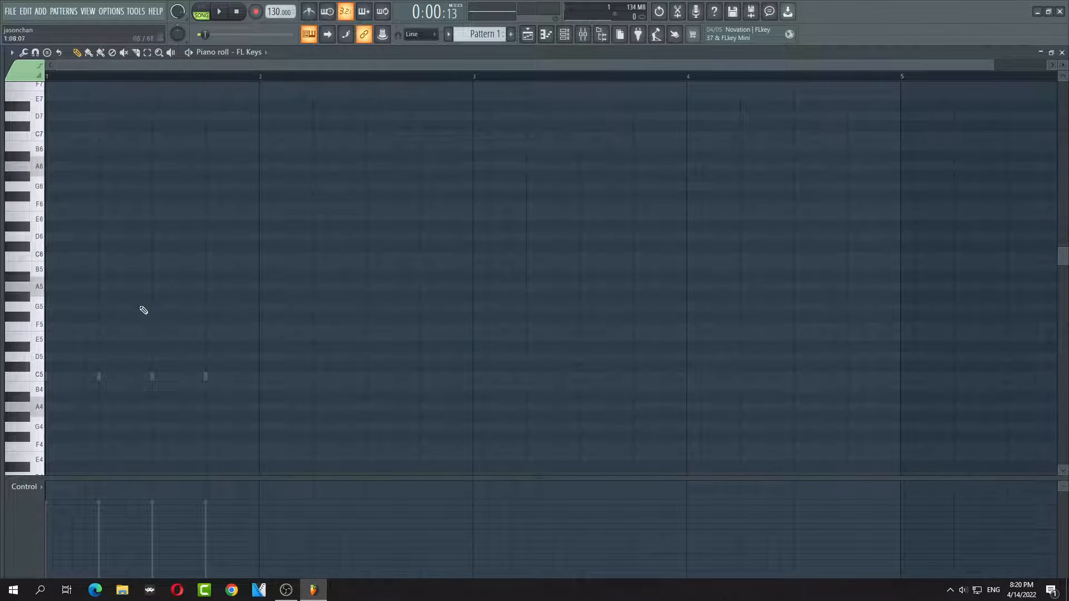
# Draw a one-bar chord of C5, E5 and G5 in bar 1 of the FL Keys piano roll
pyautogui.moveTo(60, 380)
pyautogui.mouseDown()
pyautogui.moveTo(50, 377)
pyautogui.moveTo(257, 376)
pyautogui.mouseUp()
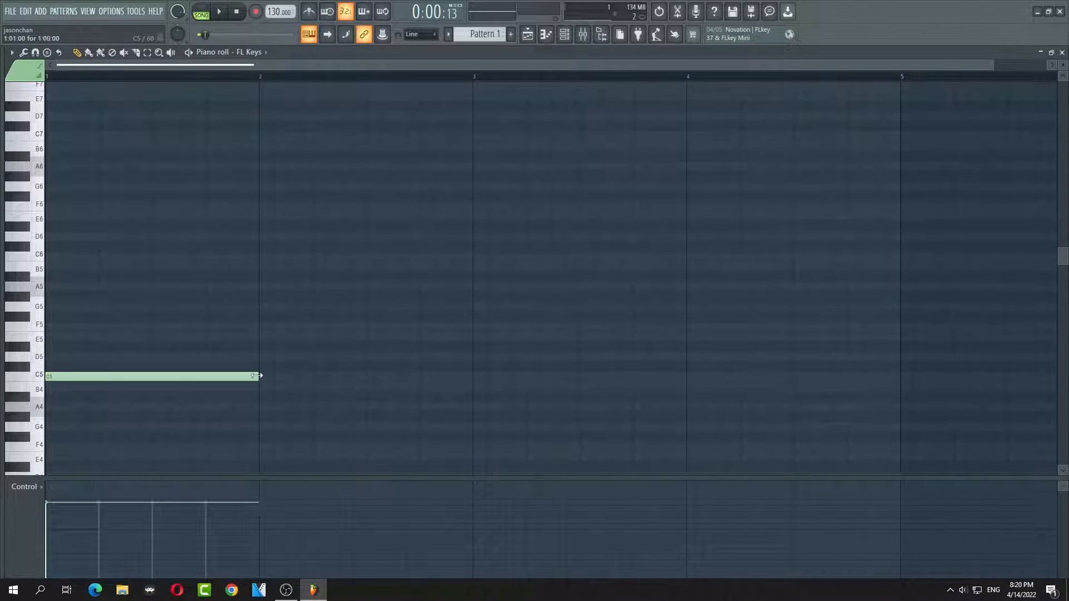
pyautogui.click(56, 338)
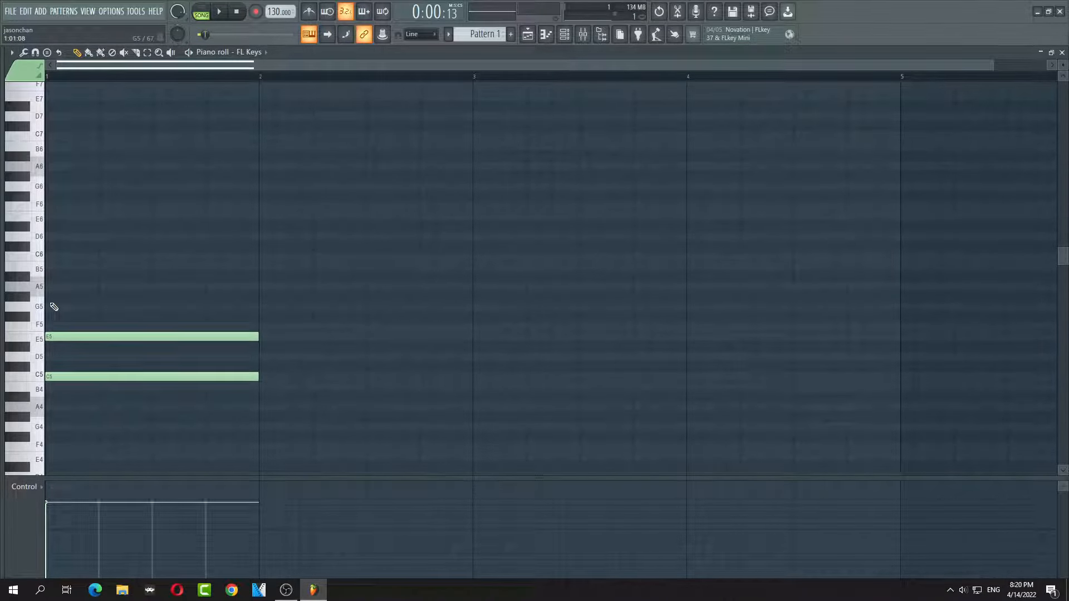
pyautogui.click(55, 307)
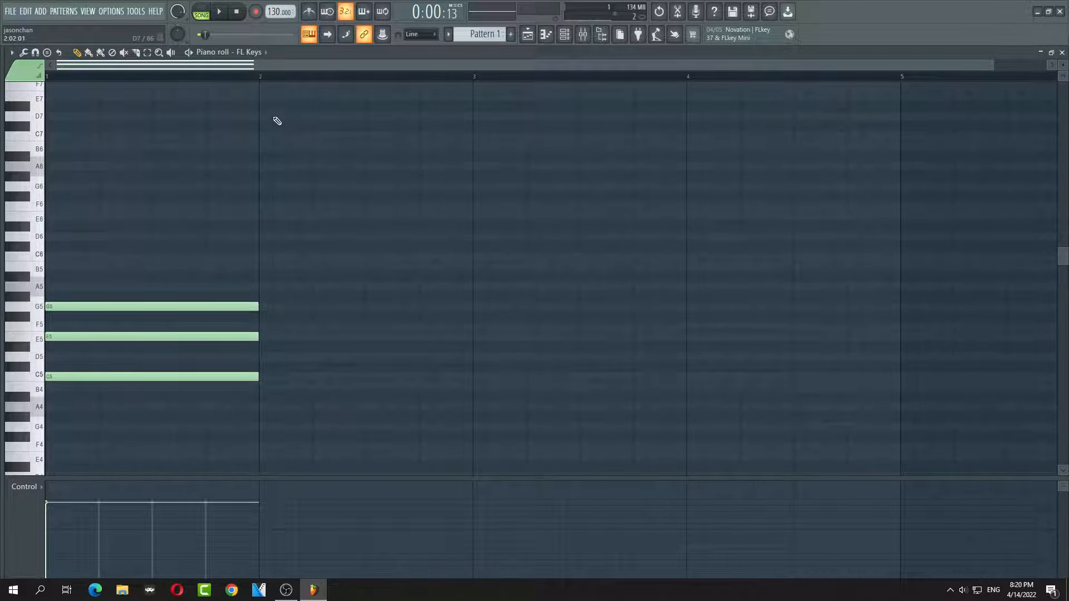
# Add a one-bar chord of A4, C5 and E5 in bar 2
pyautogui.moveTo(996, 65); pyautogui.dragTo(1047, 65)
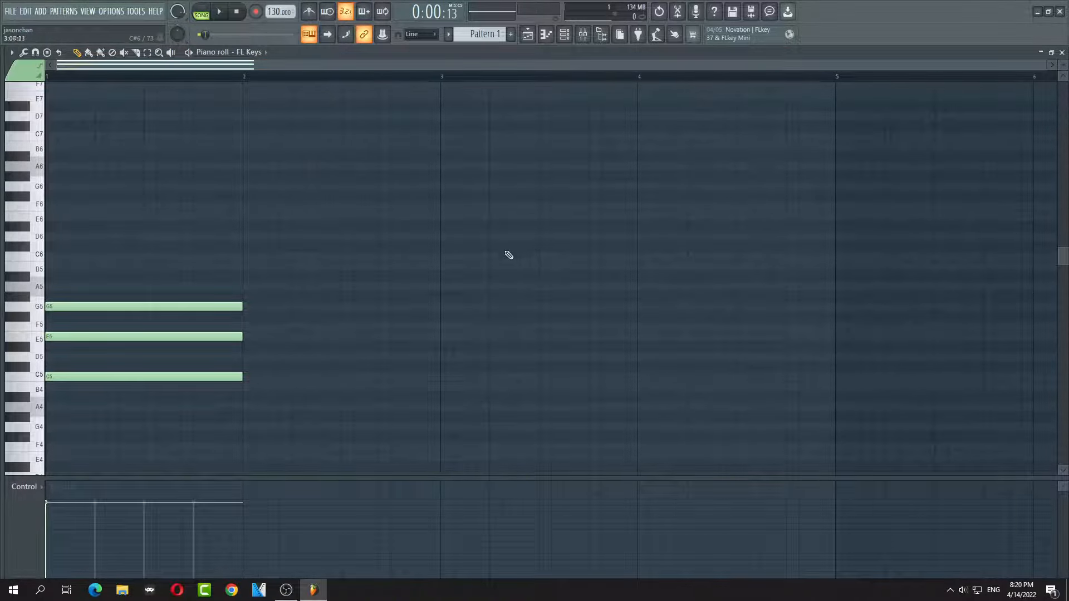
pyautogui.click(330, 405)
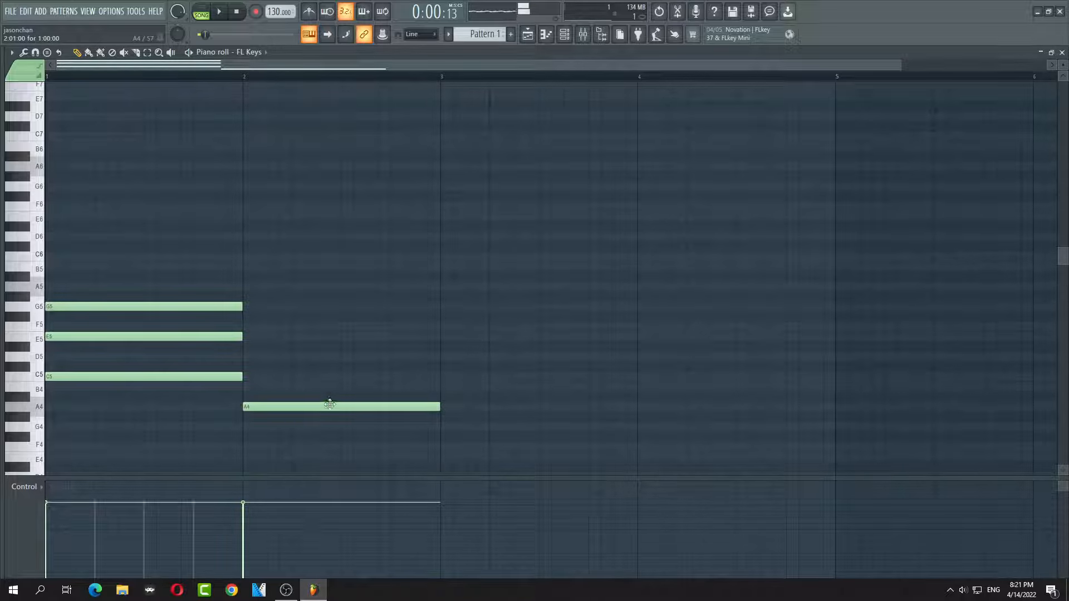
pyautogui.click(276, 375)
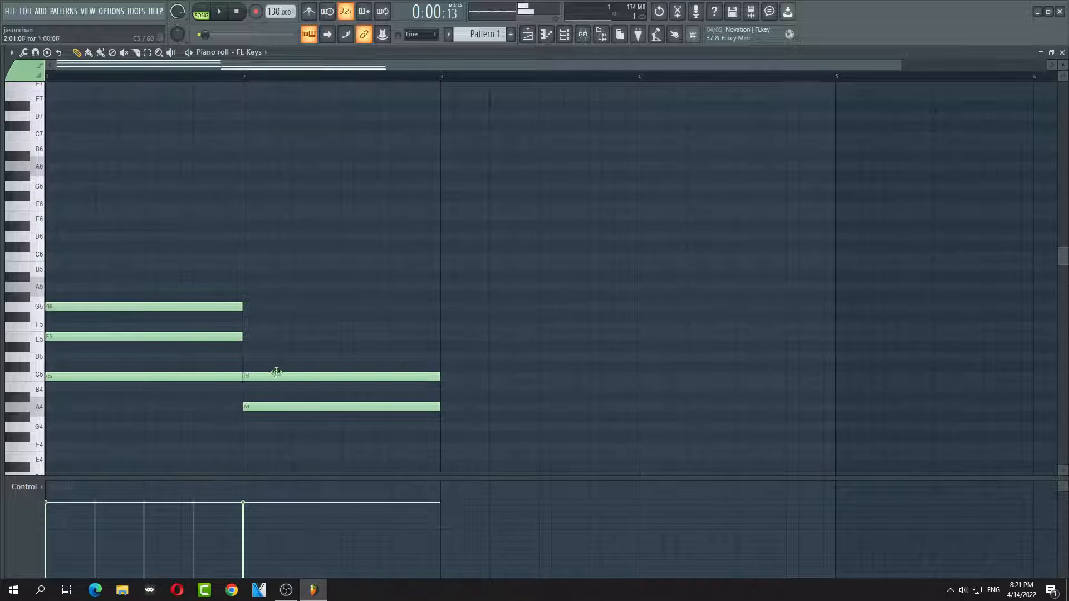
pyautogui.click(249, 338)
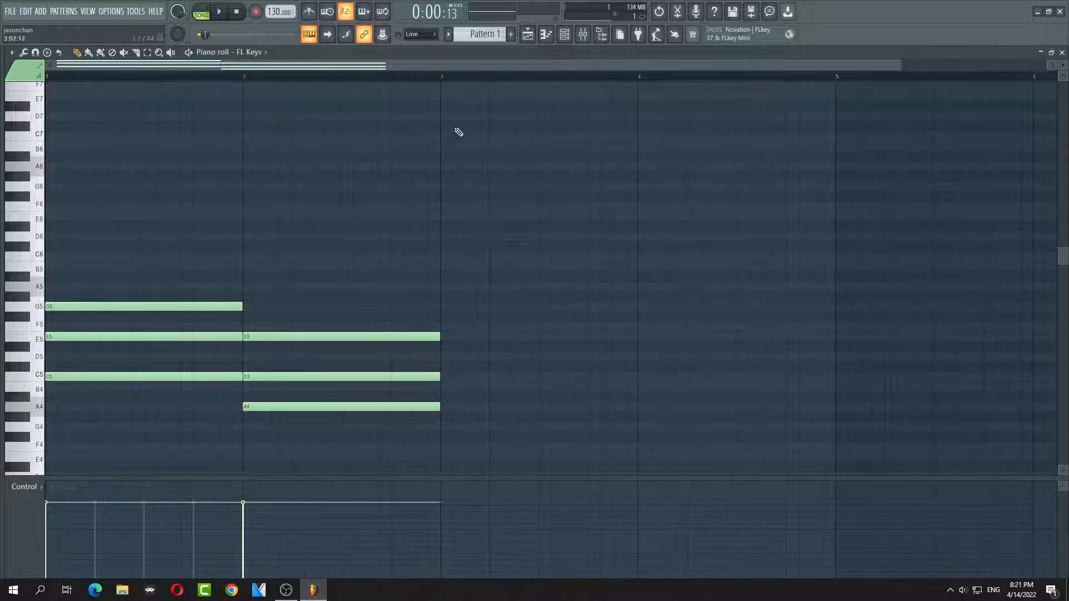
# Add a one-bar chord of F5, A5 and C6 in bar 3
pyautogui.moveTo(900, 70); pyautogui.dragTo(997, 70)
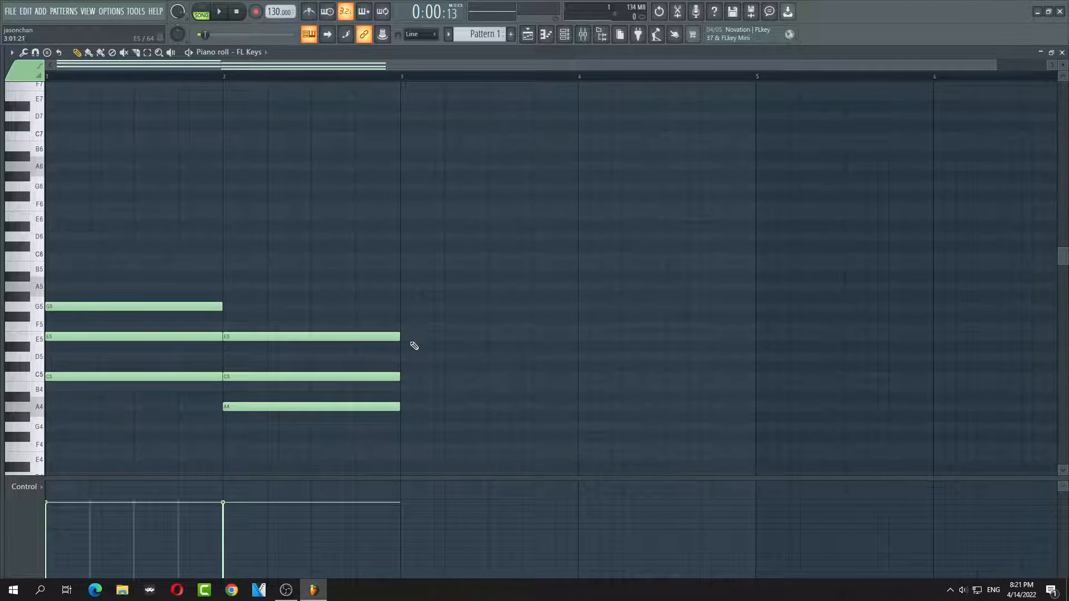
pyautogui.click(410, 327)
pyautogui.click(405, 287)
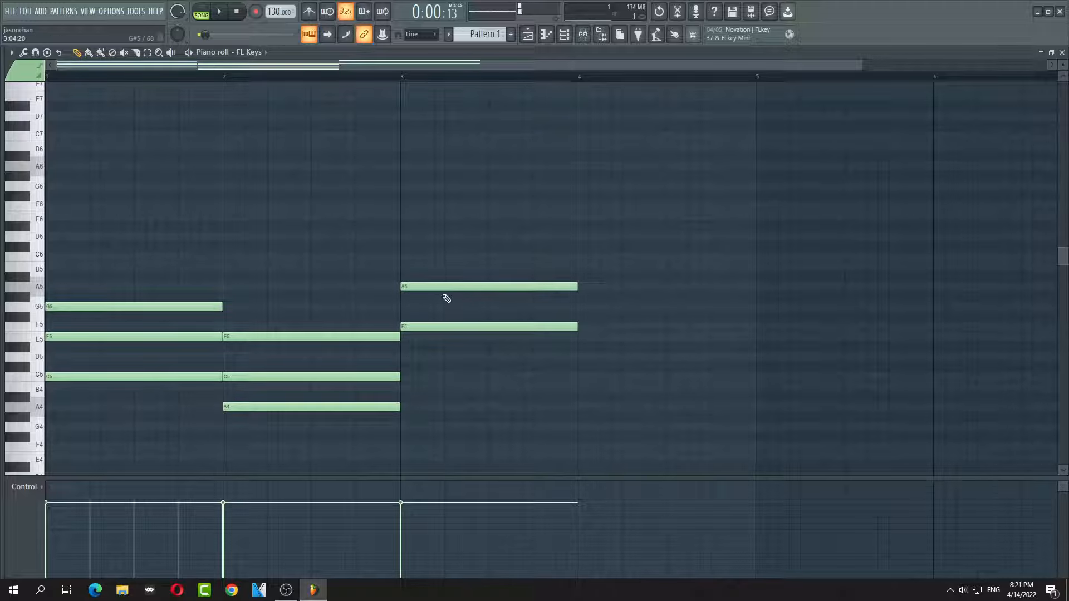
pyautogui.click(405, 256)
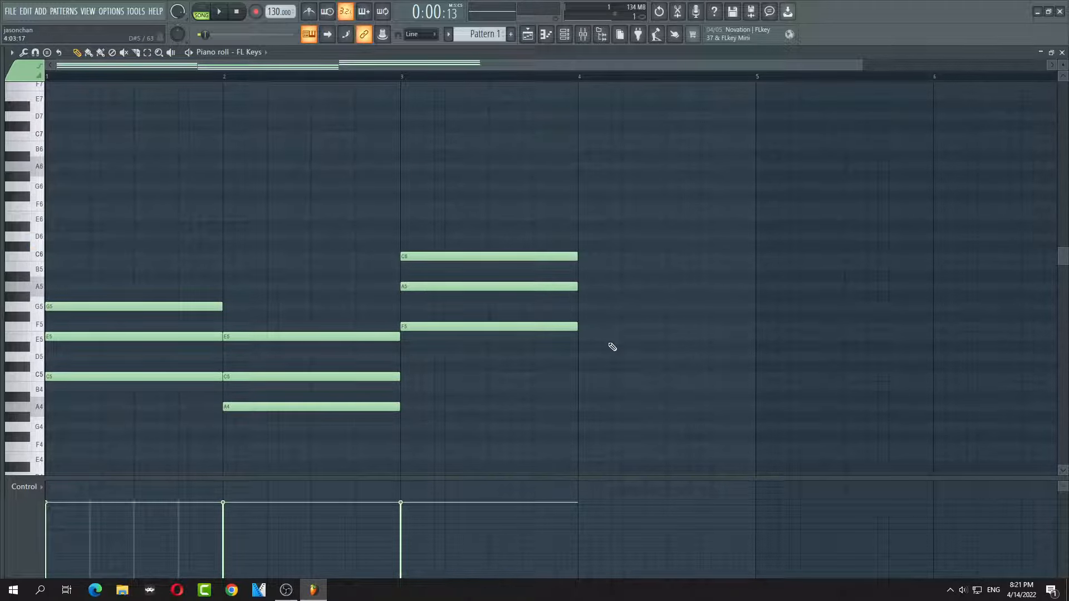
# Add a one-bar chord of G5, B5 and D6 in bar 4, correcting the middle note from A#5 to B5
pyautogui.click(585, 317)
pyautogui.moveTo(603, 313); pyautogui.dragTo(600, 302)
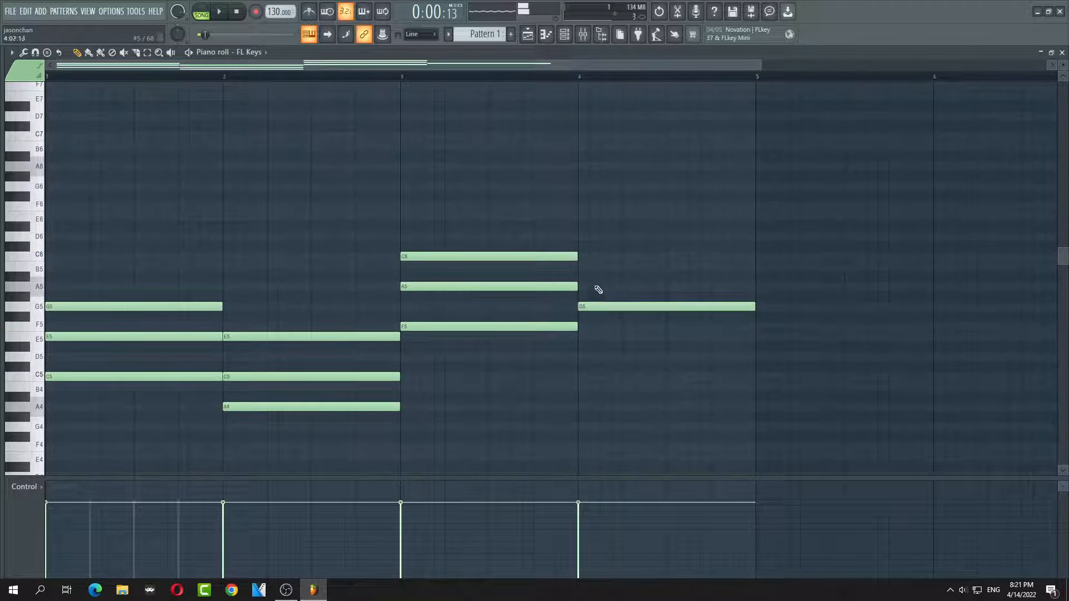
pyautogui.click(582, 278)
pyautogui.click(584, 237)
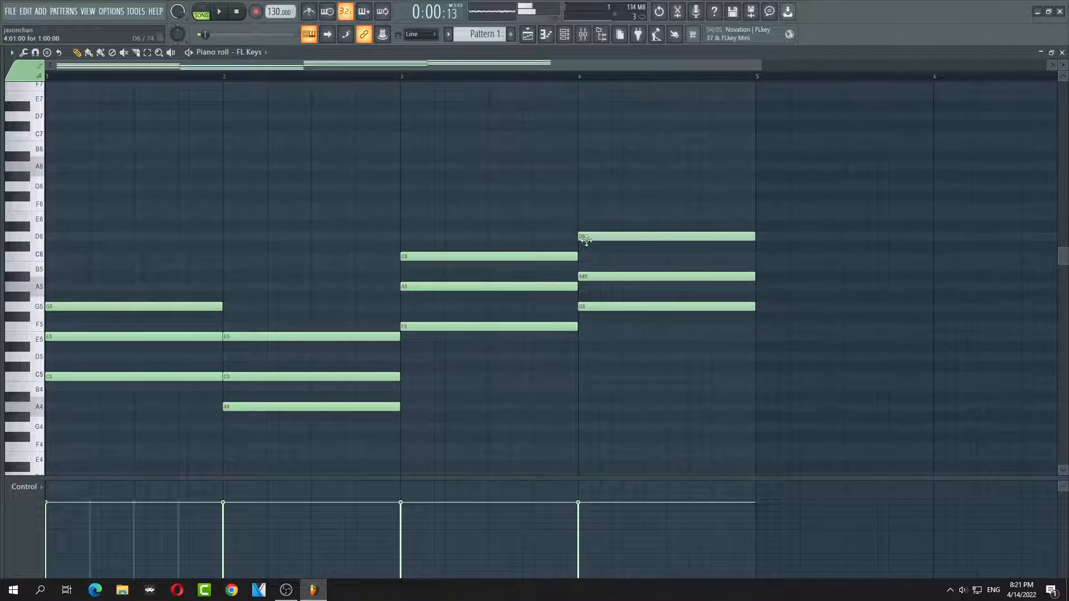
pyautogui.moveTo(597, 276); pyautogui.dragTo(597, 267)
# Play back the chord progression, stop it and close the piano roll
pyautogui.press('space')
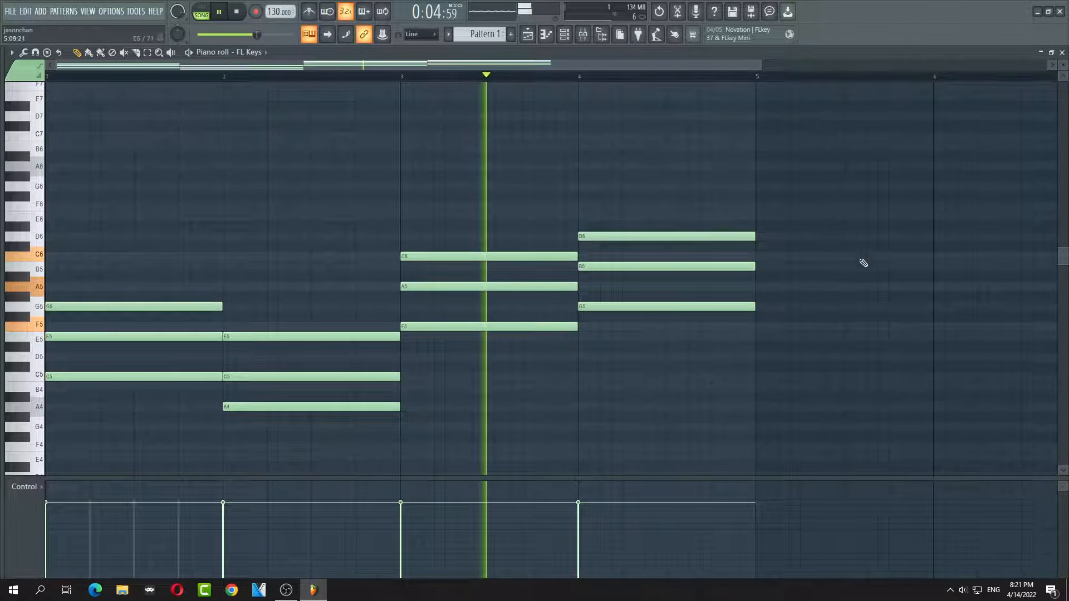
pyautogui.press('space')
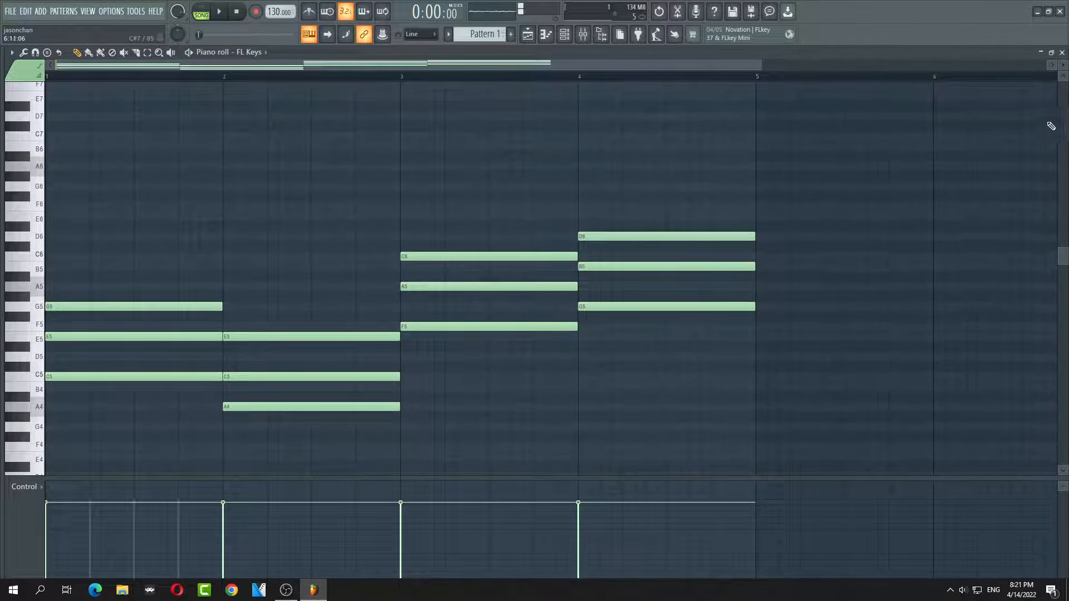
pyautogui.click(1062, 52)
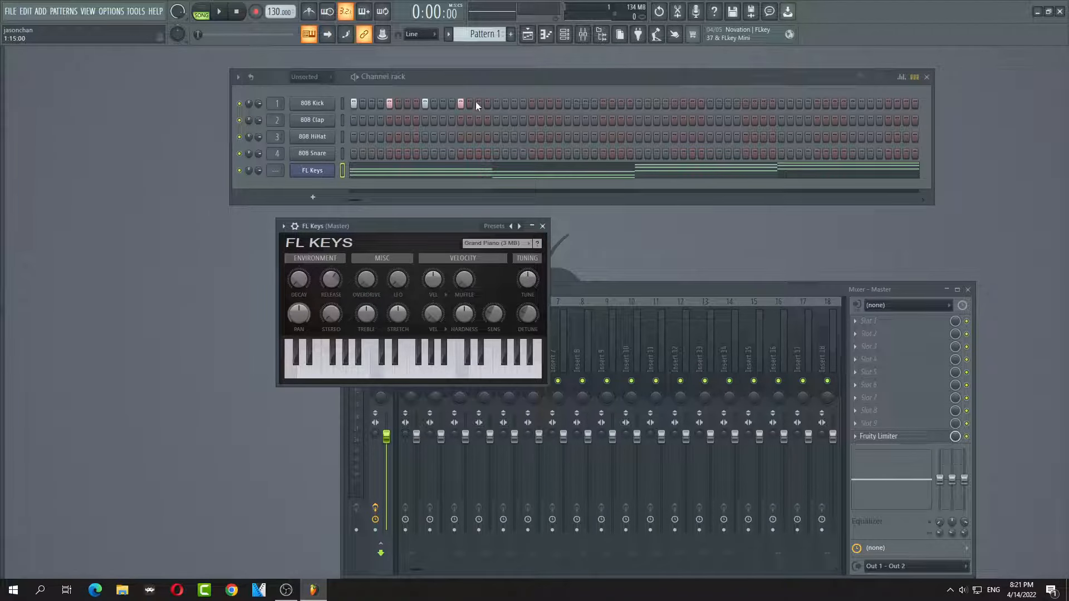
# Clear all 808 Kick steps from Pattern 1 and route the FL Keys channel to mixer track 5
pyautogui.moveTo(353, 102); pyautogui.dragTo(507, 98)
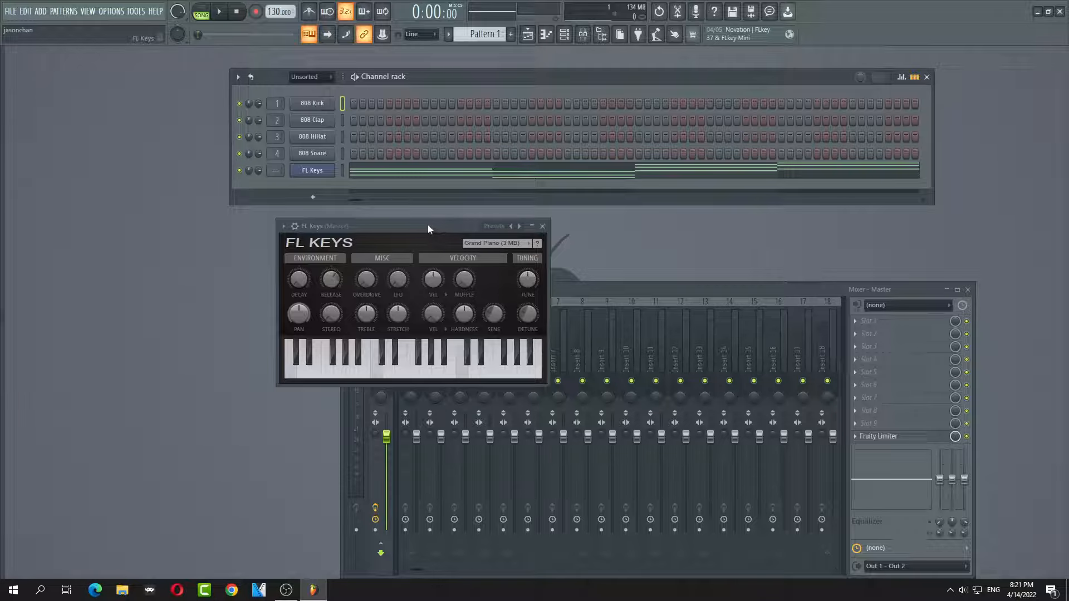
pyautogui.moveTo(276, 171); pyautogui.dragTo(276, 156)
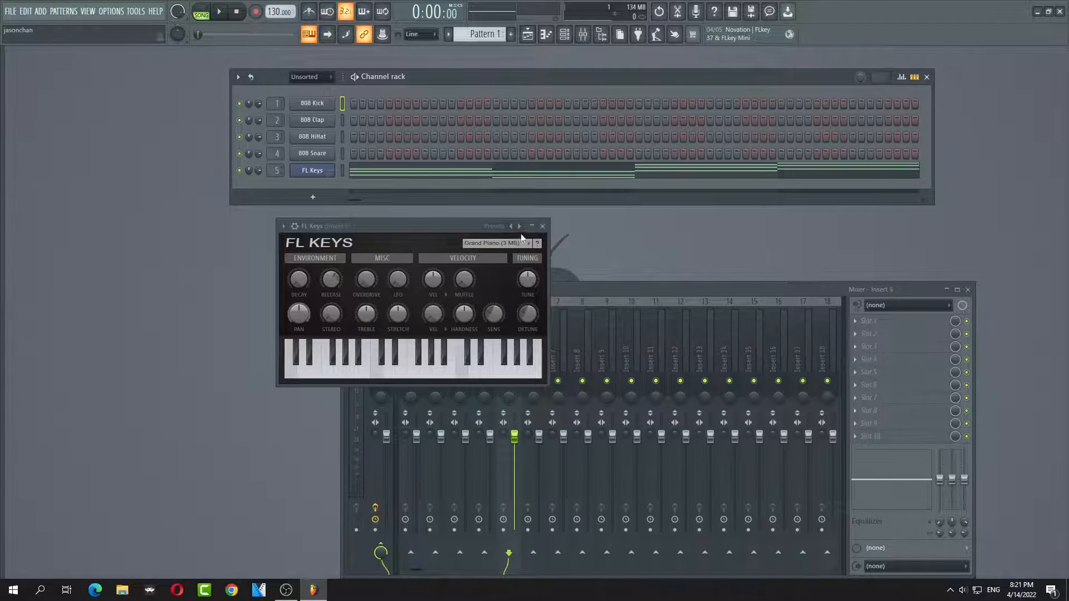
# Create Pattern 2 and program 808 Kick hits on steps 1 and 9 plus an 808 Snare hit on step 9
pyautogui.click(542, 227)
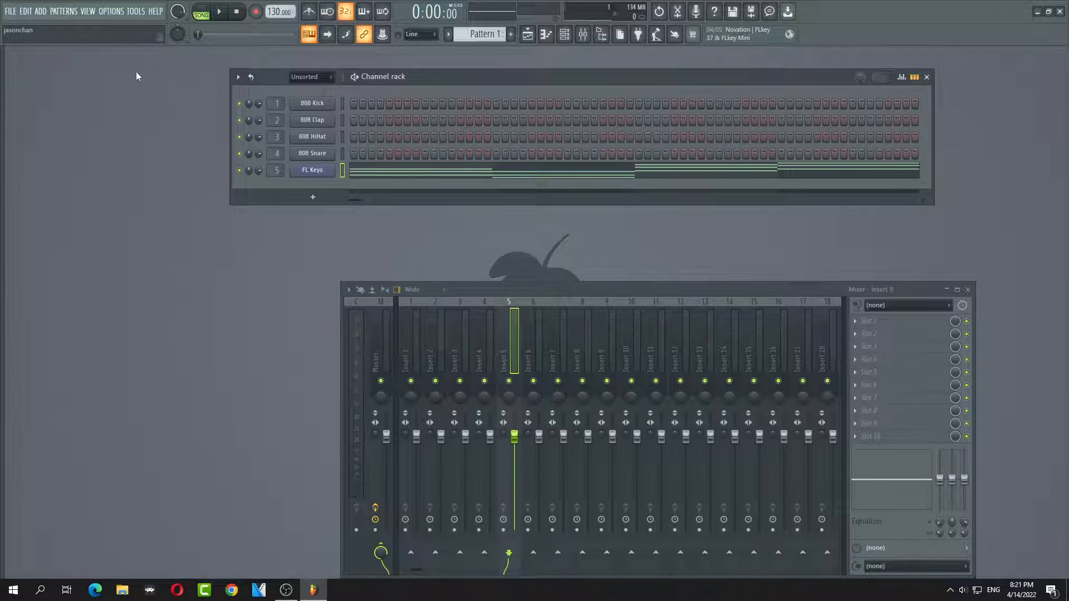
pyautogui.click(88, 11)
pyautogui.click(106, 24)
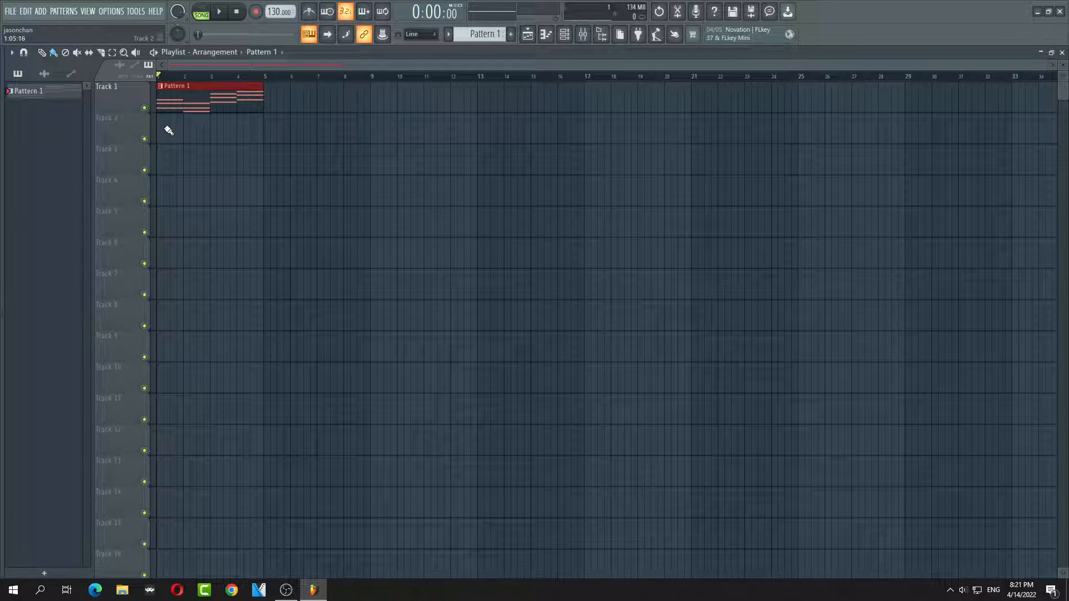
pyautogui.click(511, 33)
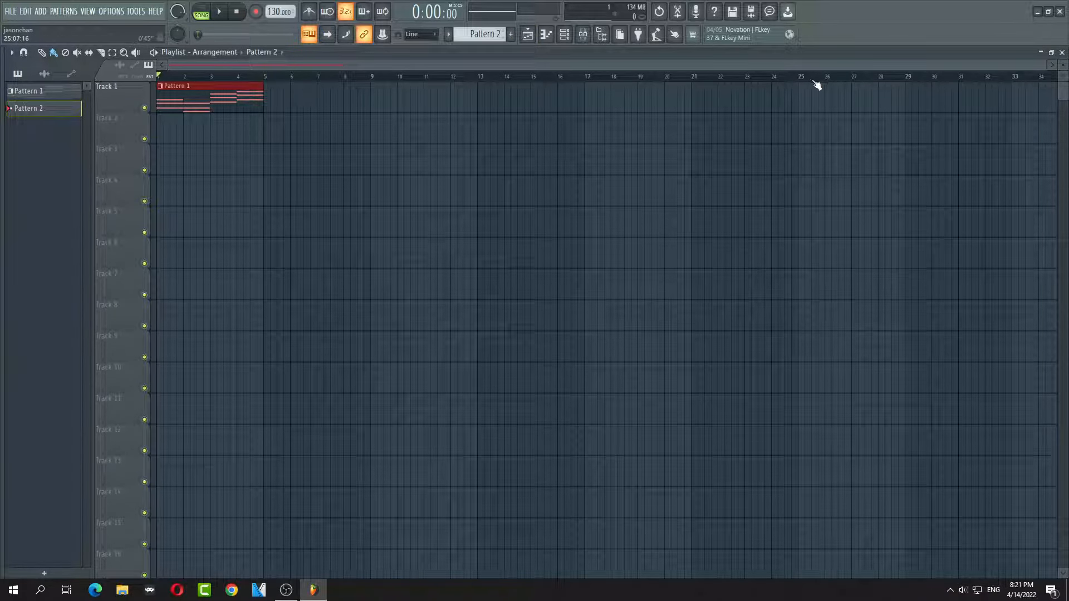
pyautogui.click(1062, 52)
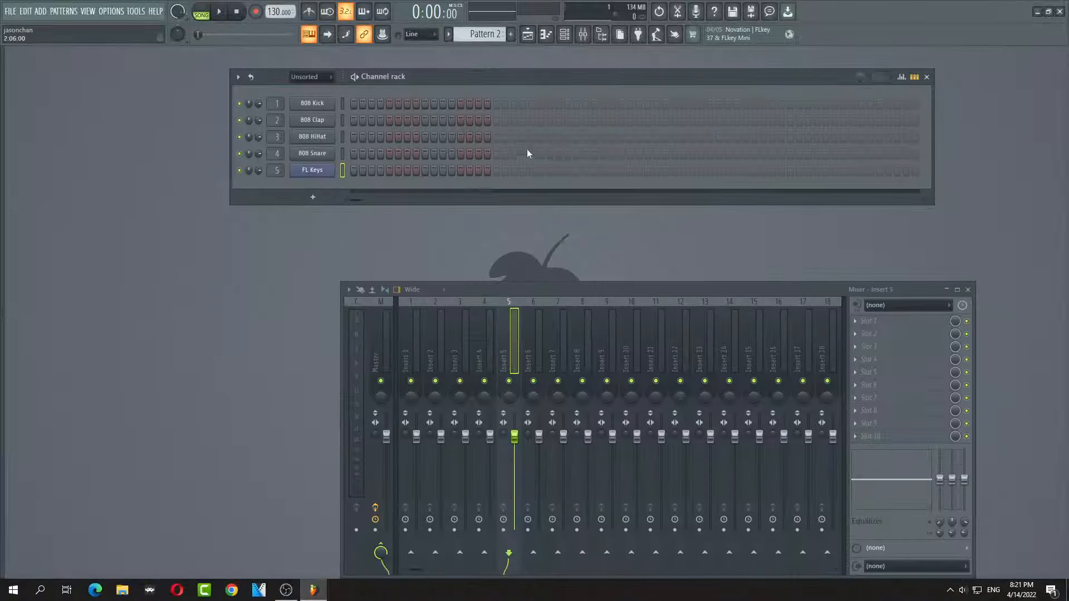
pyautogui.click(425, 104)
pyautogui.click(425, 154)
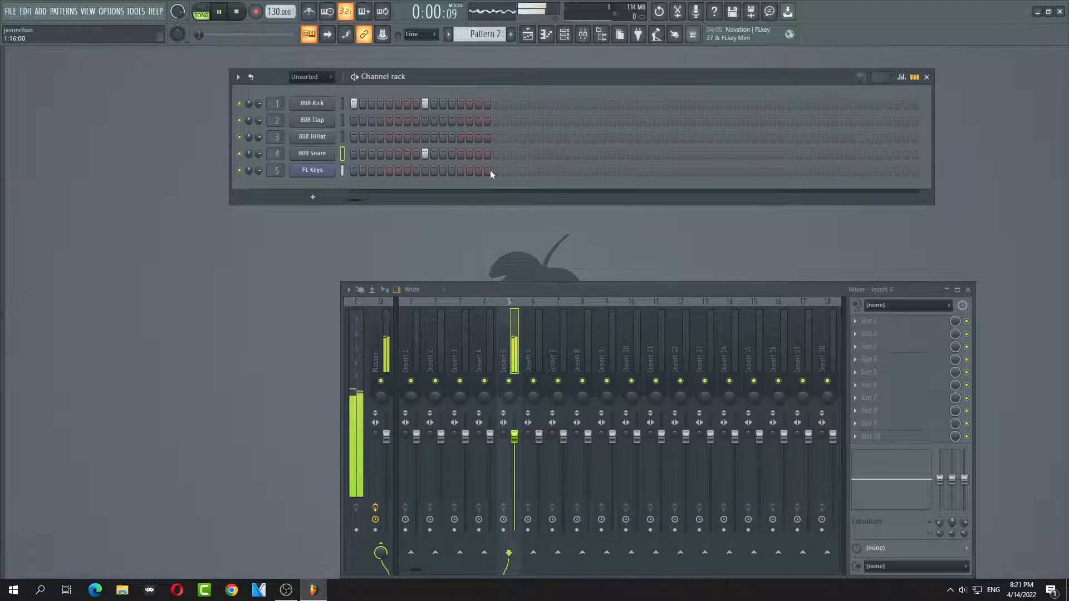
# Place four Pattern 2 clips end to end on playlist Track 2, covering bars 1 to 4 under the Pattern 1 clip
pyautogui.click(87, 11)
pyautogui.click(92, 37)
pyautogui.click(195, 140)
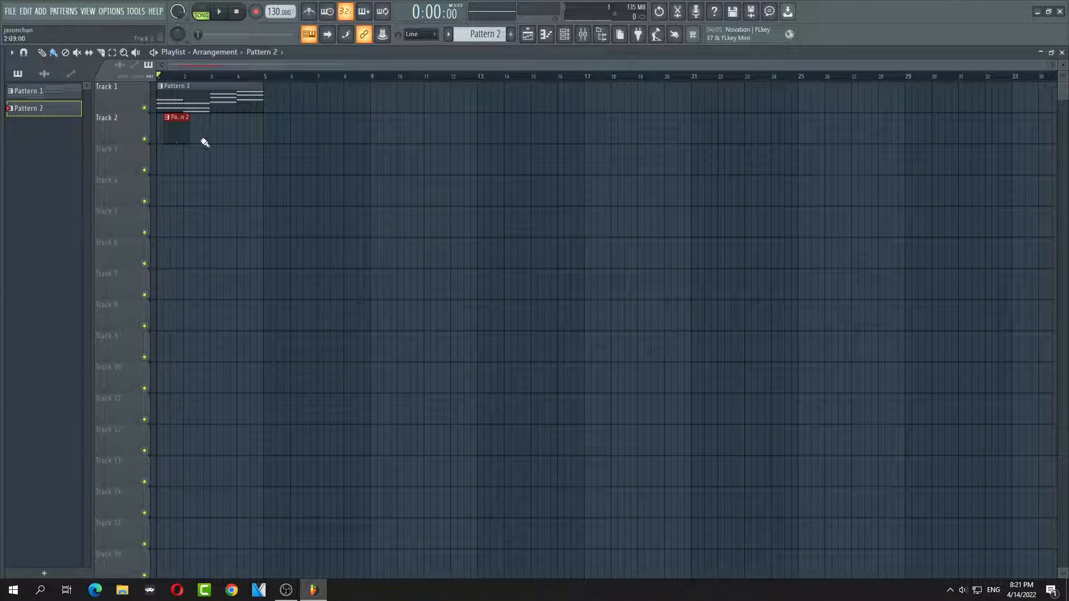
pyautogui.moveTo(205, 143)
pyautogui.mouseDown()
pyautogui.moveTo(173, 139)
pyautogui.moveTo(246, 136)
pyautogui.mouseUp()
# Play back the chords together with the drum clips, return to the channel rack and mixer, and stop playback
pyautogui.press('space')
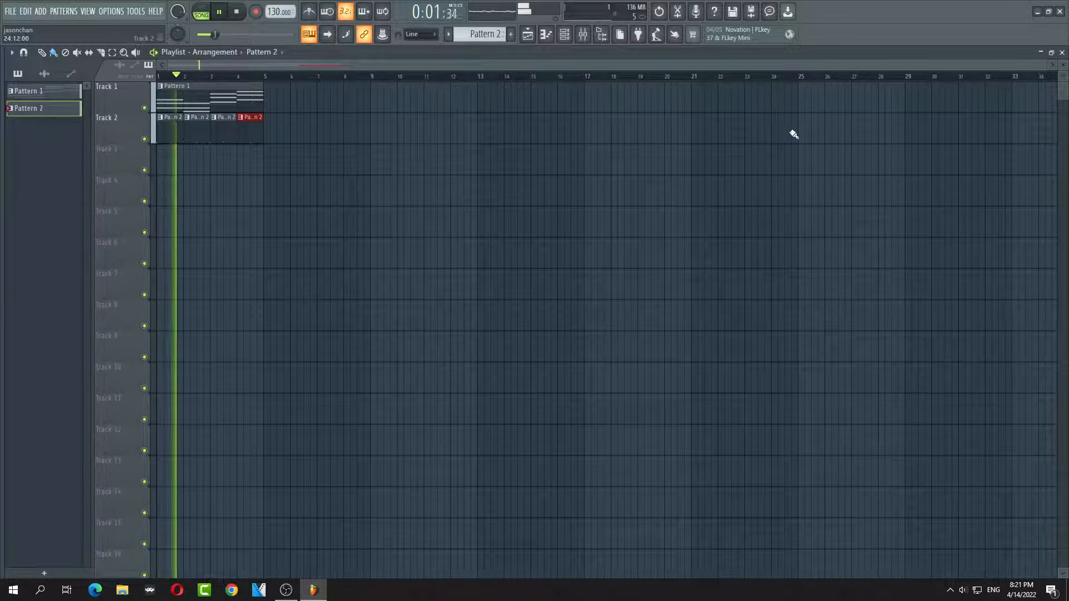
pyautogui.press('F5')
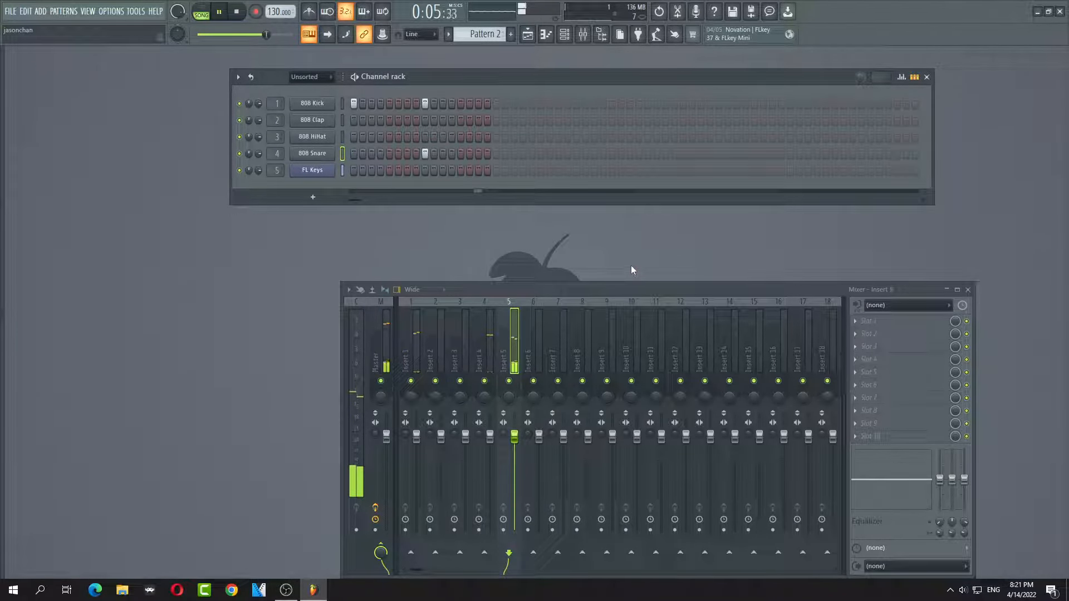
pyautogui.press('space')
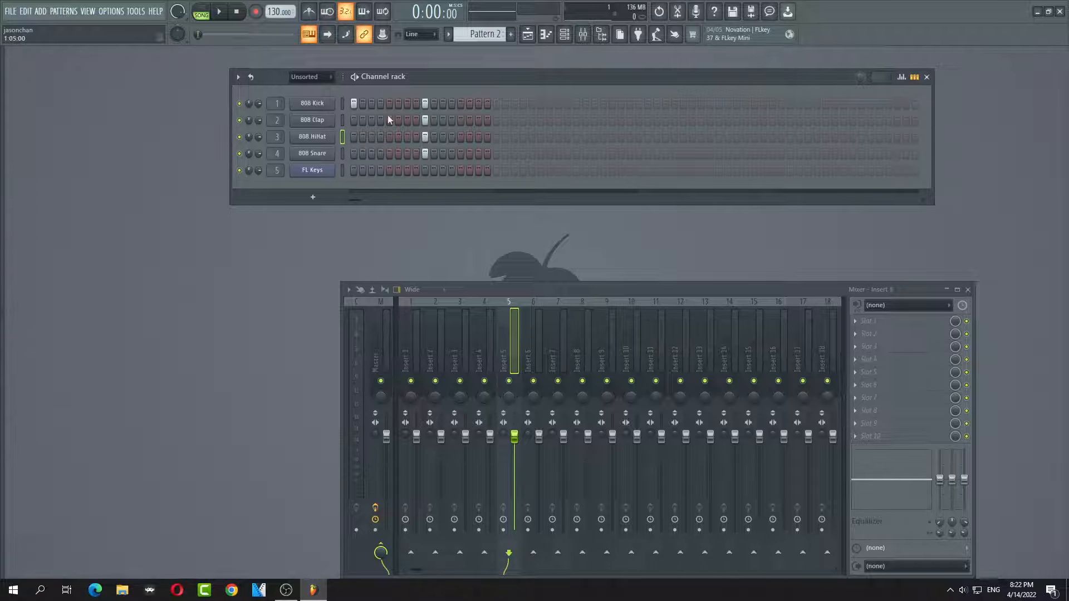
# Audition the beat with and without extra 808 Clap and 808 HiHat hits on step 9, removing them again
pyautogui.press('space')
pyautogui.press('space')
pyautogui.press('space')
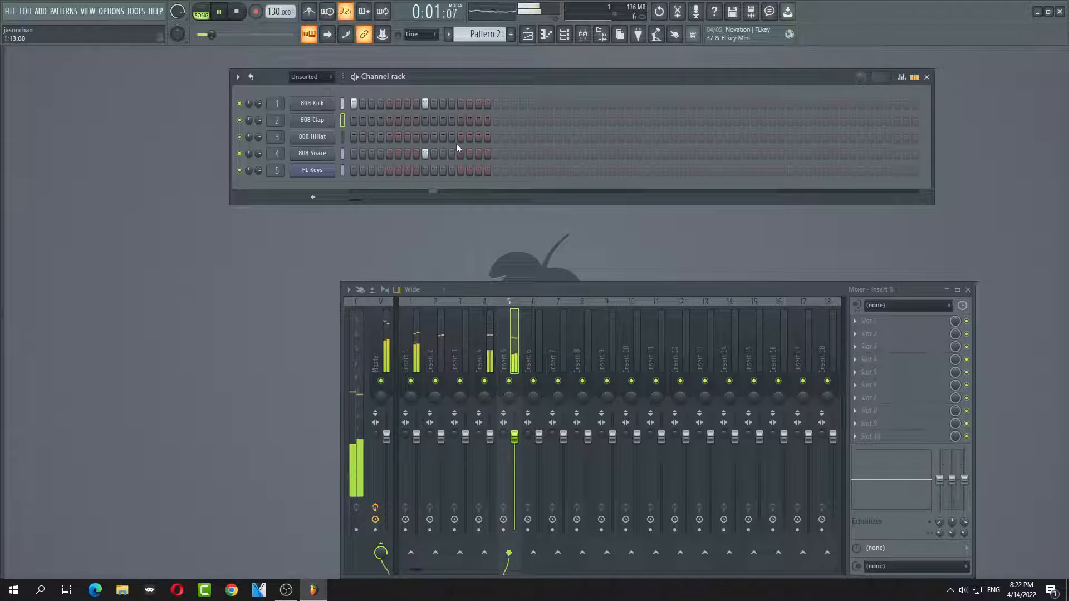
pyautogui.press('space')
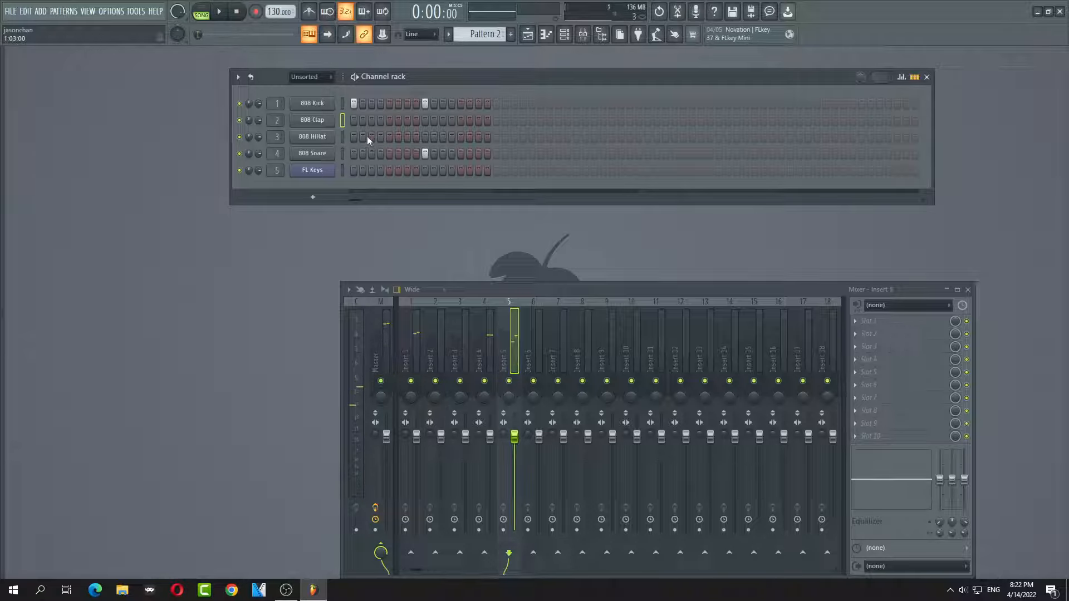
# Add 808 HiHat hits on steps 2–7 and 11–16 of Pattern 2 during playback, lower the HiHat channel volume and stop
pyautogui.press('space')
pyautogui.moveTo(390, 139); pyautogui.dragTo(488, 140)
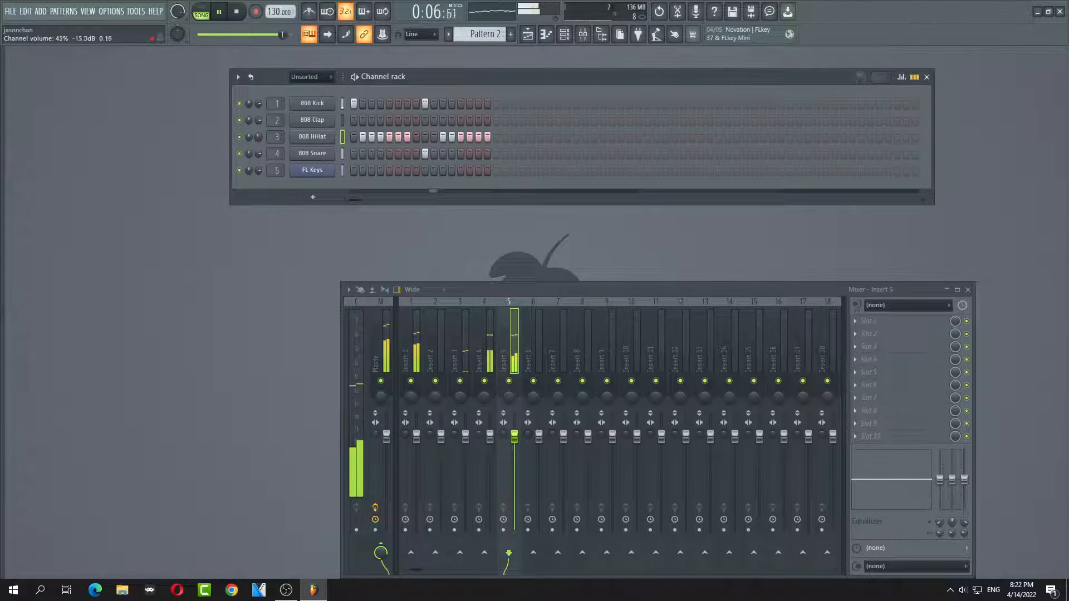
pyautogui.moveTo(258, 137); pyautogui.dragTo(259, 162)
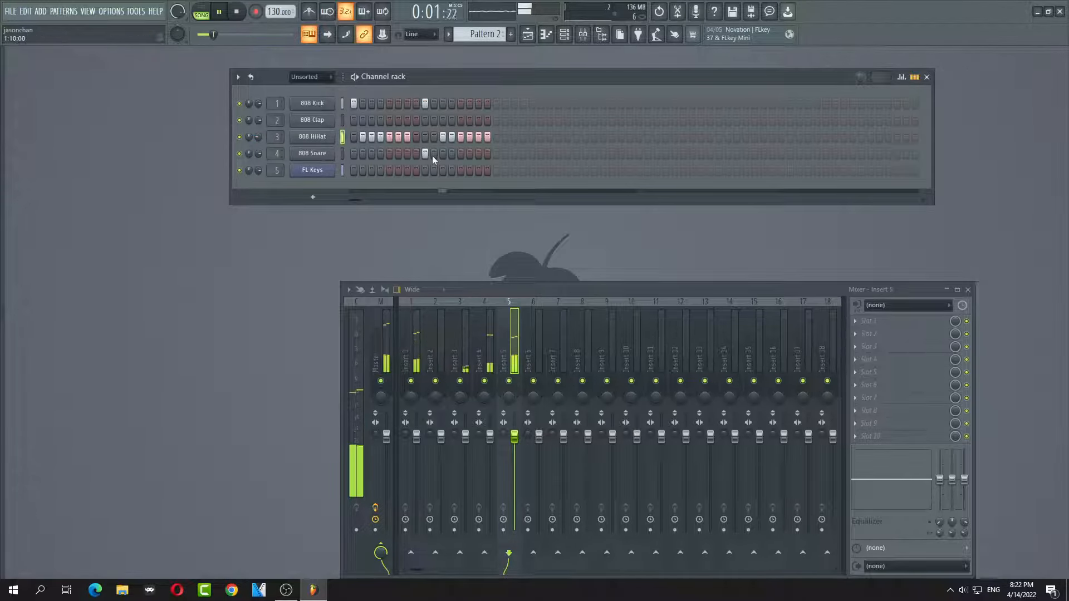
pyautogui.press('space')
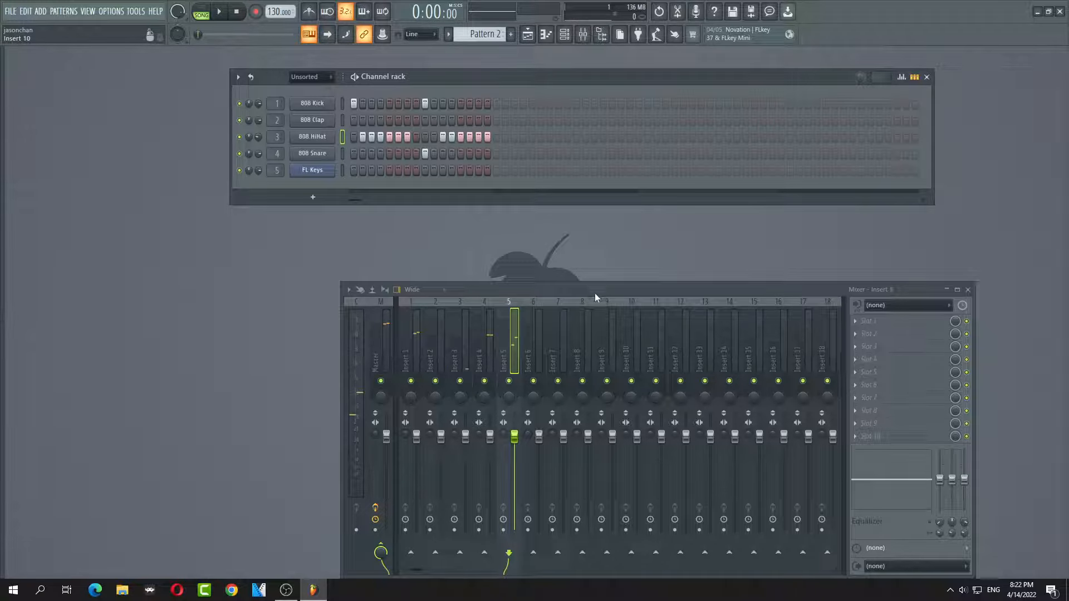
# Sidechain mixer tracks Insert 1 and Insert 2 to Insert 5
pyautogui.click(413, 360)
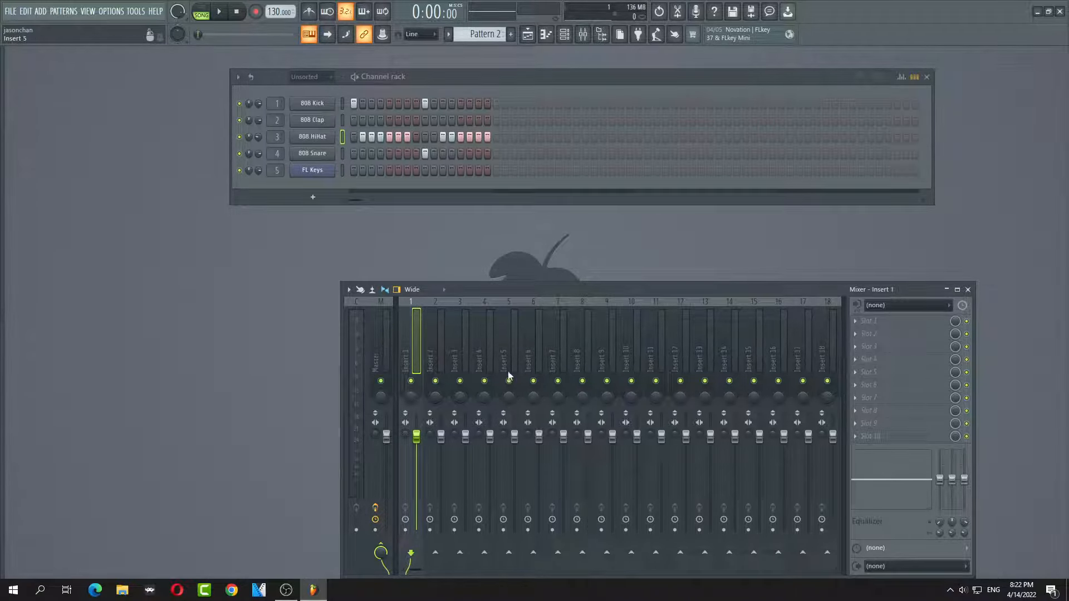
pyautogui.rightClick(508, 552)
pyautogui.click(543, 553)
pyautogui.click(438, 353)
pyautogui.rightClick(508, 552)
pyautogui.click(549, 553)
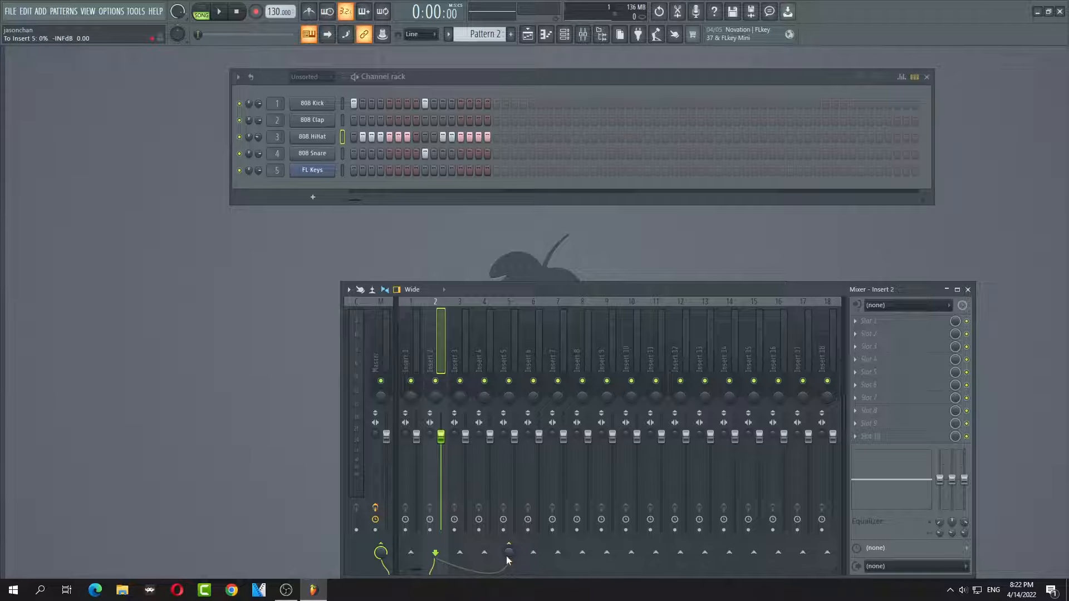
# Load Fruity Limiter in slot 1 of Insert 5 and set its compressor to sidechain input 1 with a lowered threshold and raised ratio
pyautogui.click(506, 360)
pyautogui.click(867, 326)
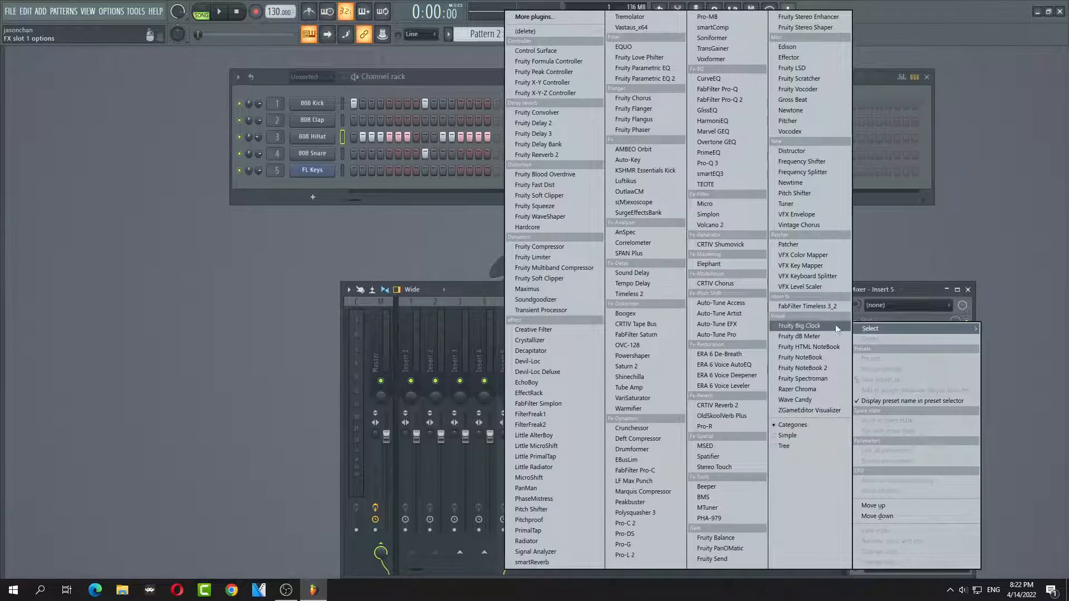
pyautogui.click(555, 17)
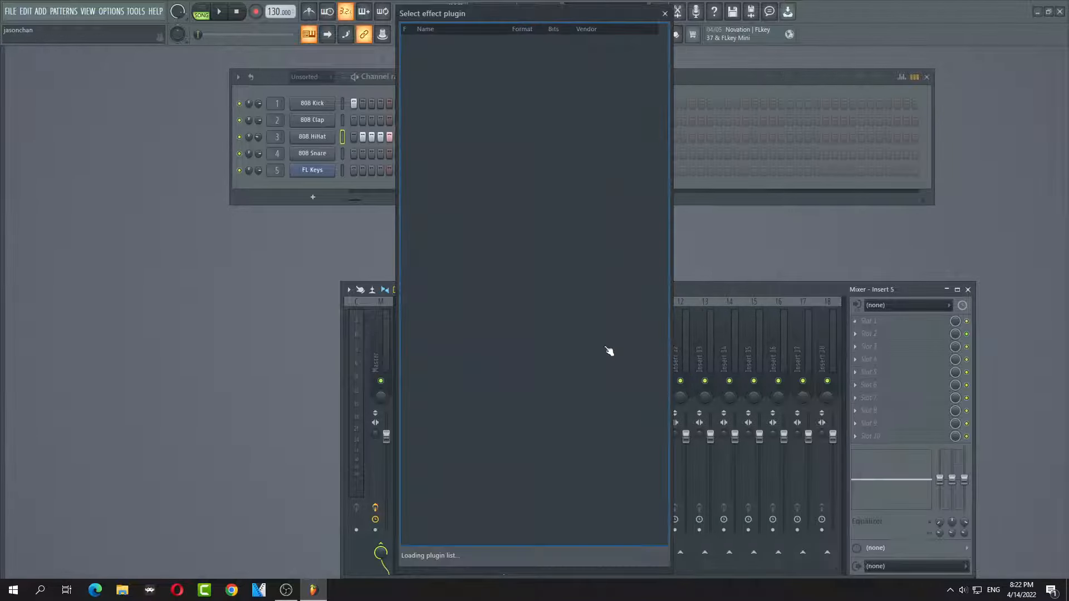
pyautogui.click(534, 555)
pyautogui.write('limit')
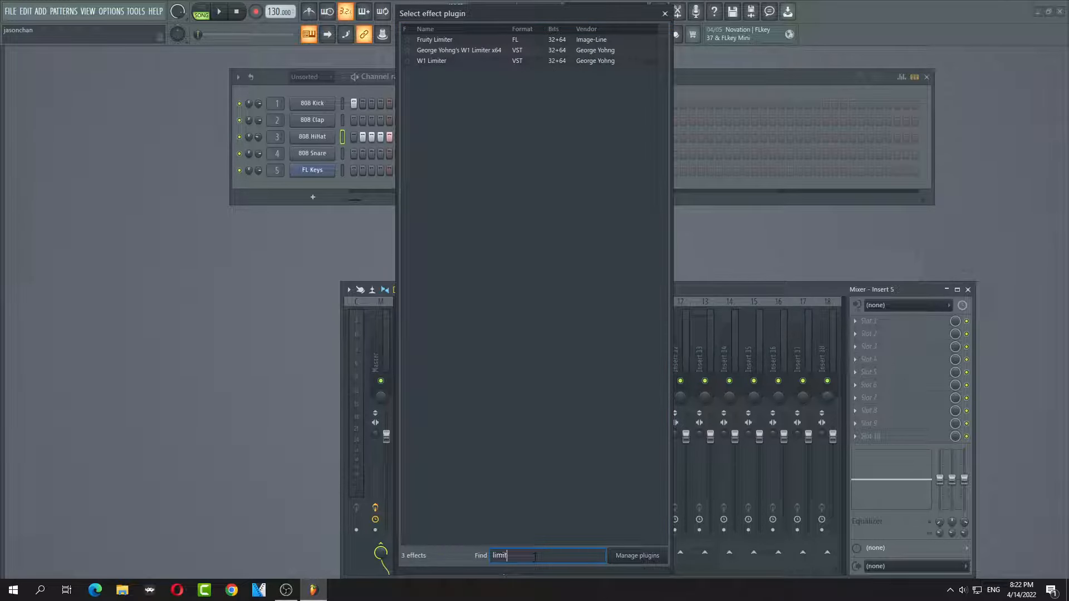
pyautogui.doubleClick(454, 41)
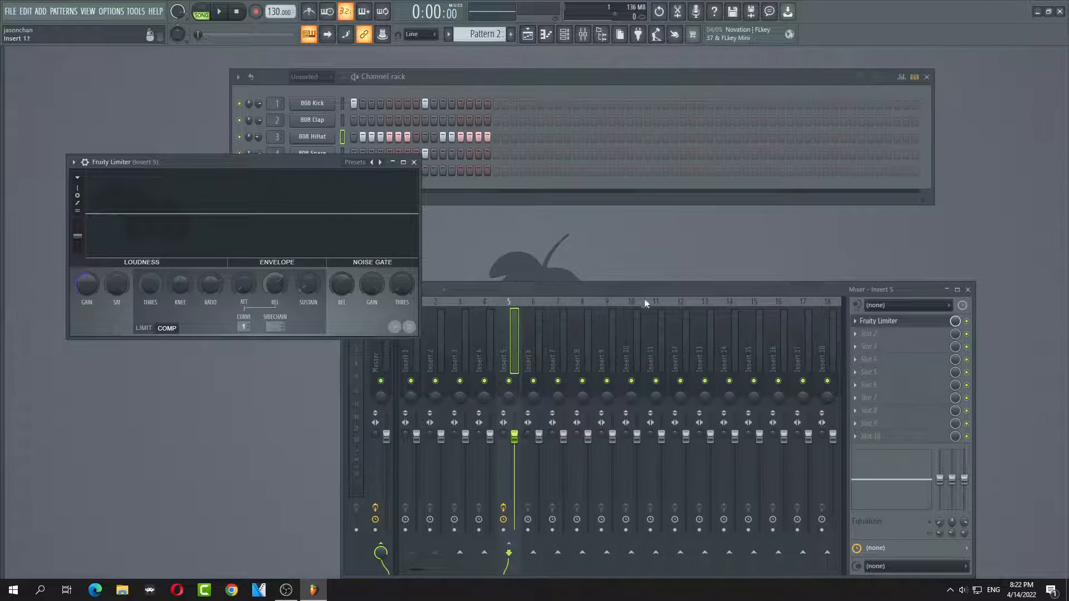
pyautogui.click(291, 333)
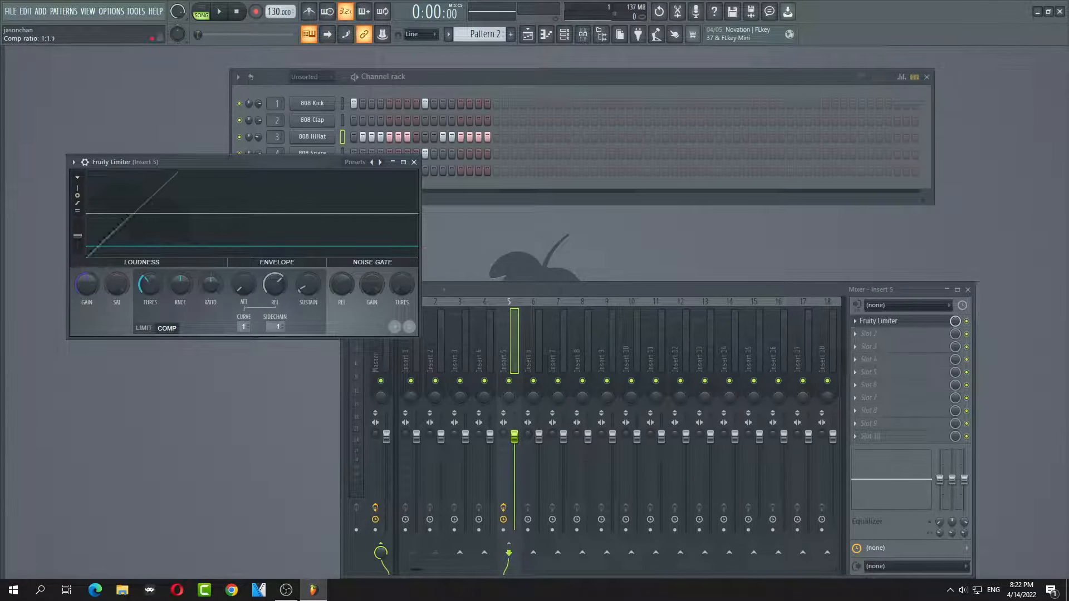
pyautogui.moveTo(211, 285); pyautogui.dragTo(211, 273)
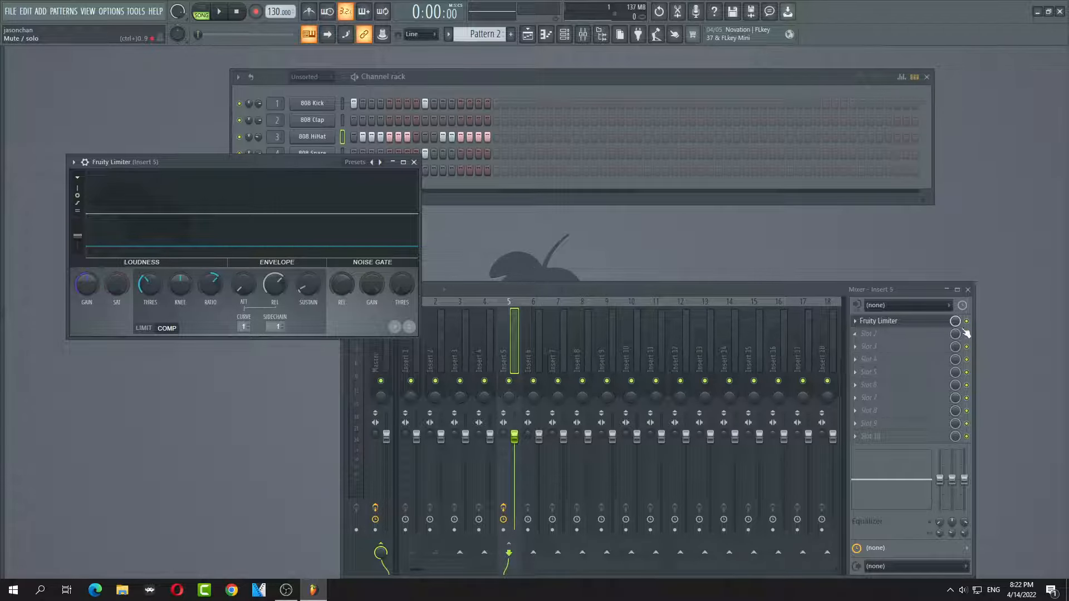
# Bypass Fruity Limiter and load Gross Beat in slot 2 of Insert 5
pyautogui.click(889, 334)
pyautogui.click(534, 17)
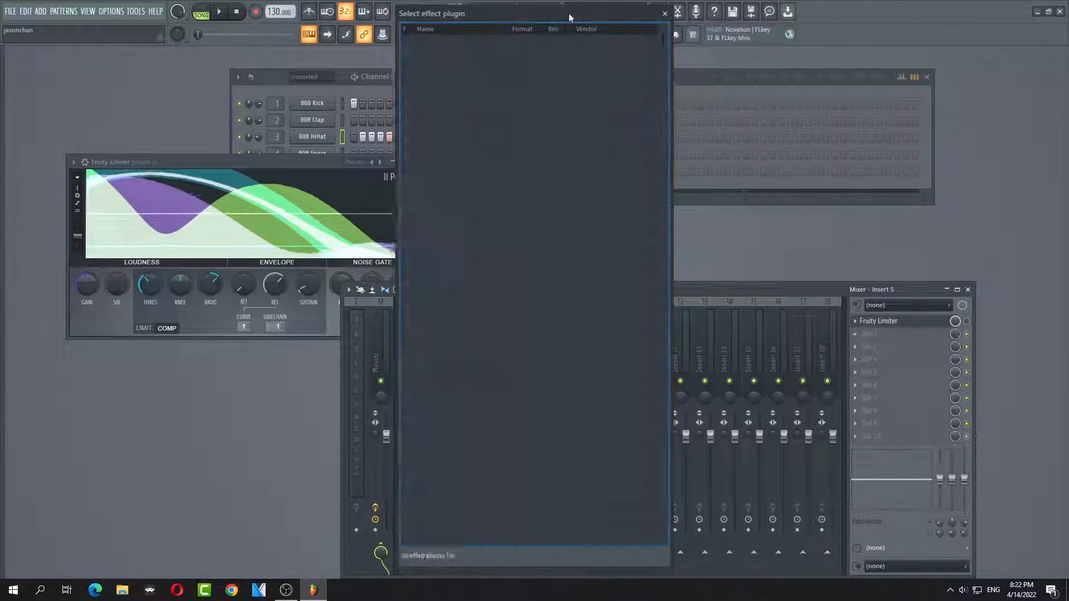
pyautogui.write('gross')
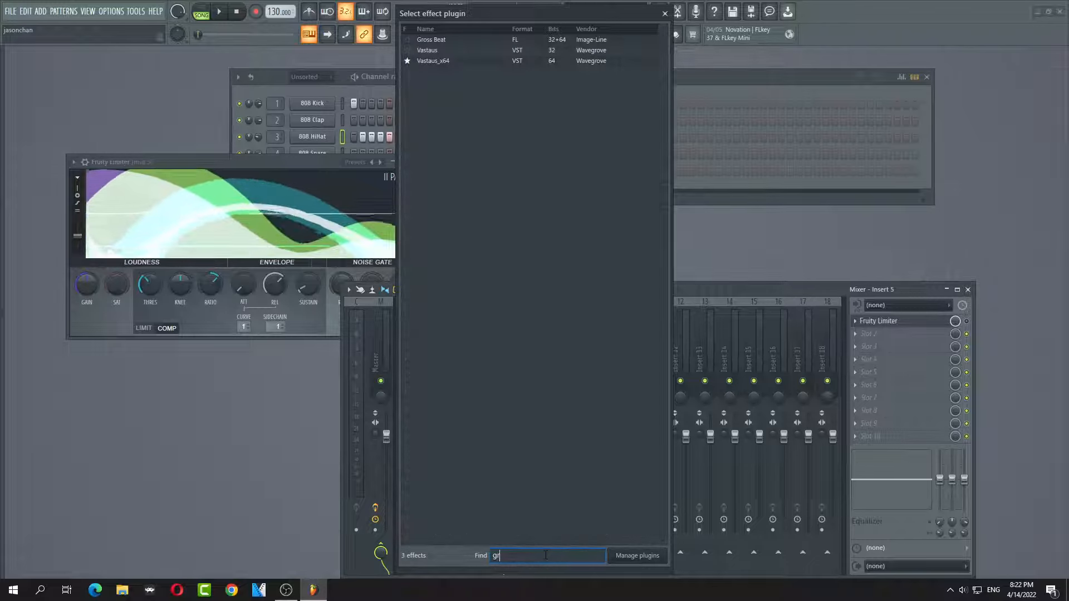
pyautogui.click(473, 38)
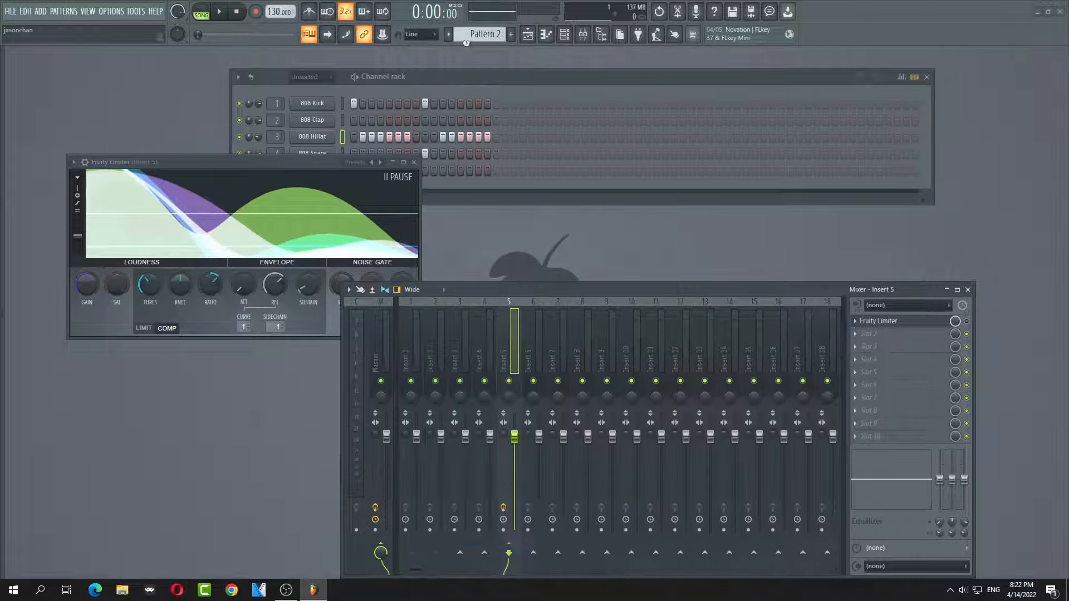
# Load the Patterns preset in Gross Beat and choose the Sidechain volume envelope
pyautogui.click(88, 176)
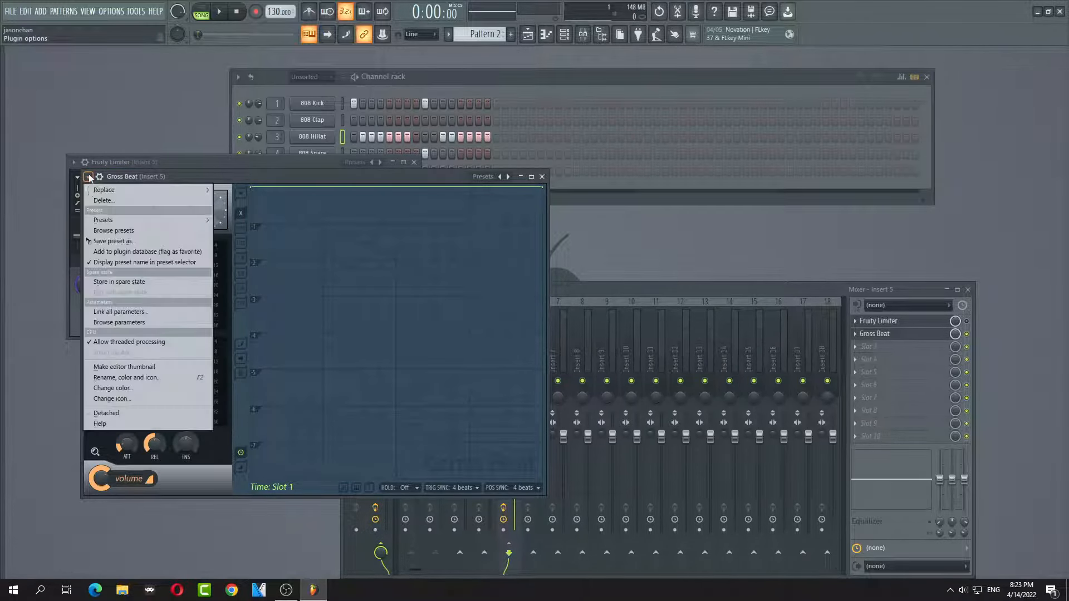
pyautogui.moveTo(149, 221)
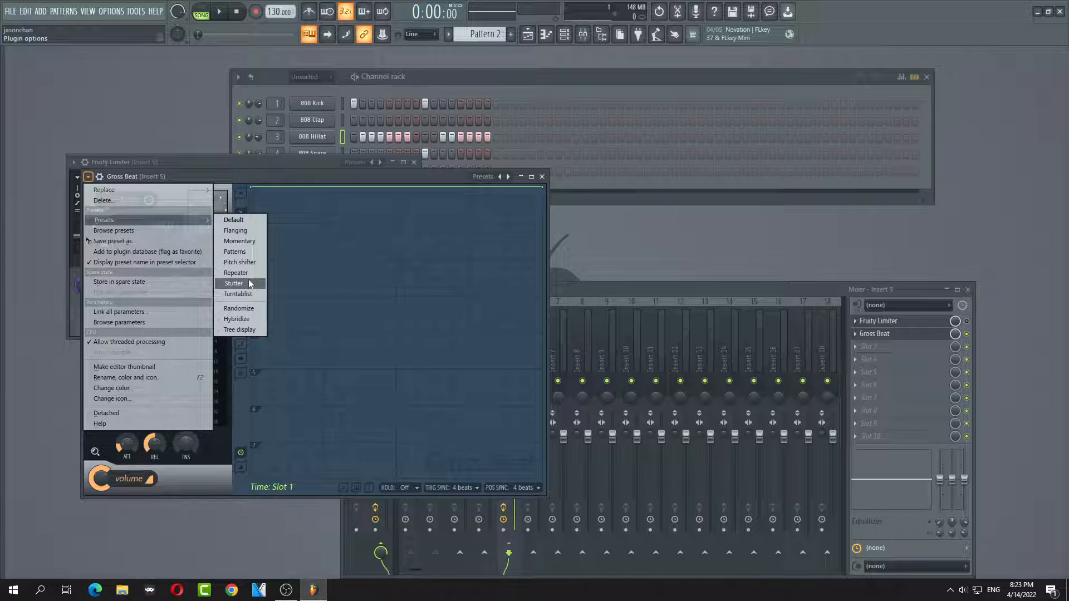
pyautogui.click(249, 252)
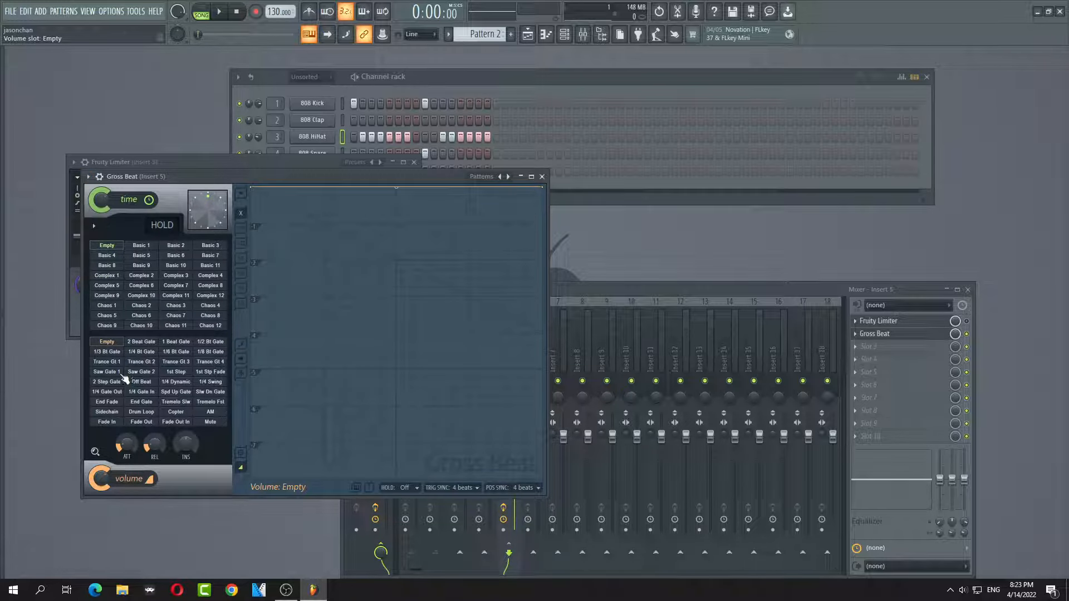
pyautogui.click(116, 411)
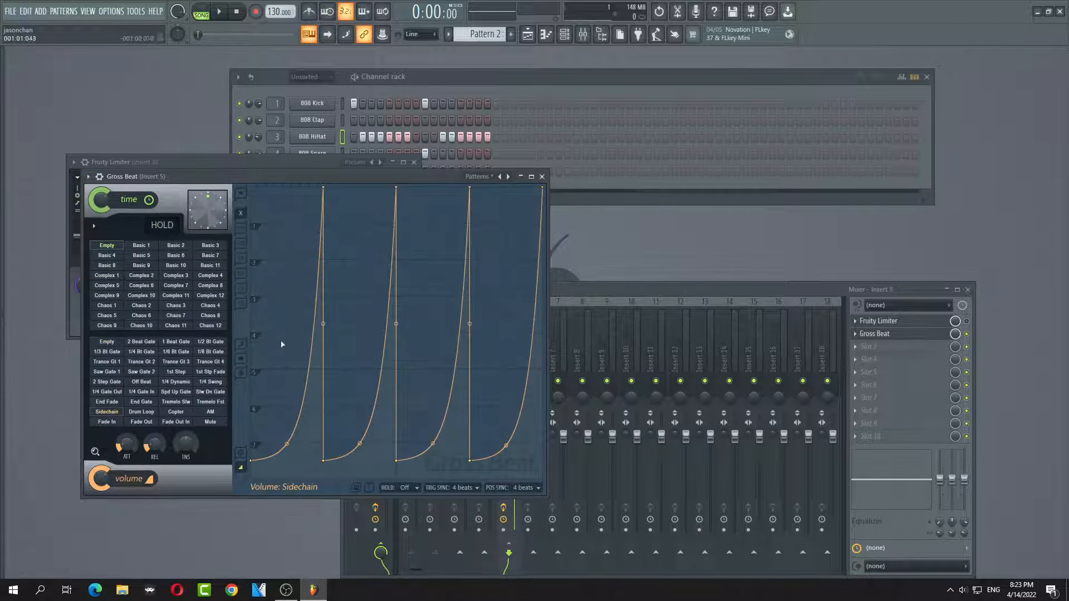
# Mute playlist Track 2 to listen to the chords alone through Gross Beat, then stop playback and unmute the track
pyautogui.click(87, 11)
pyautogui.click(110, 36)
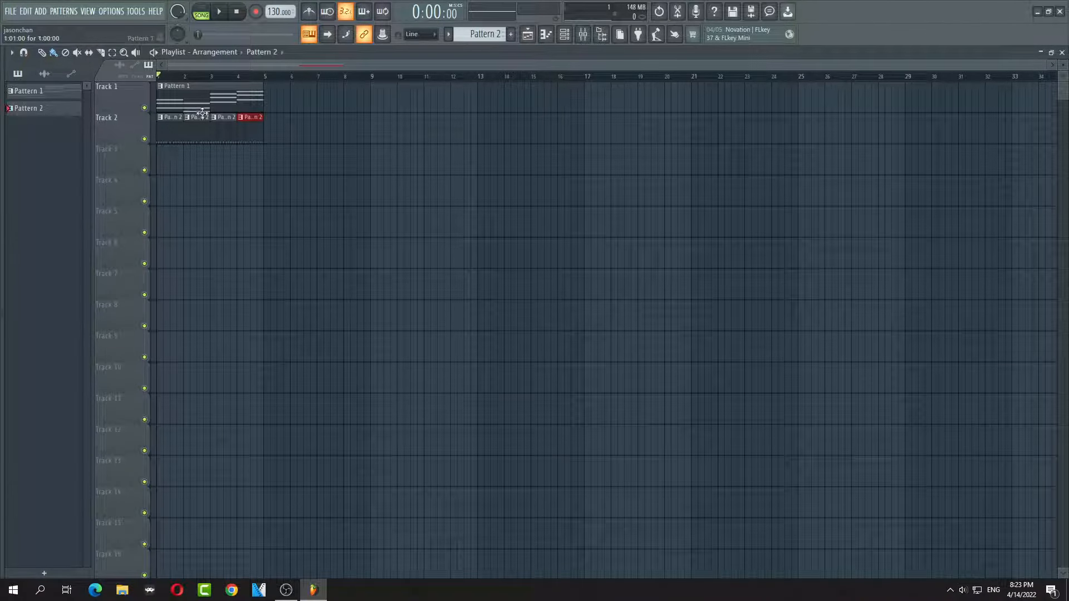
pyautogui.click(144, 138)
pyautogui.press('space')
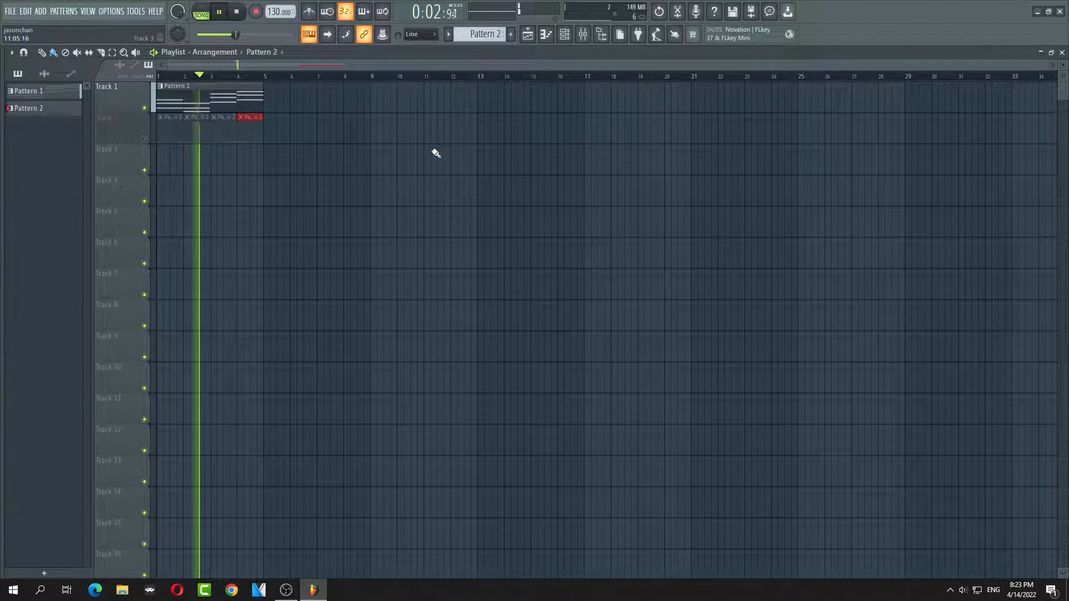
pyautogui.press('space')
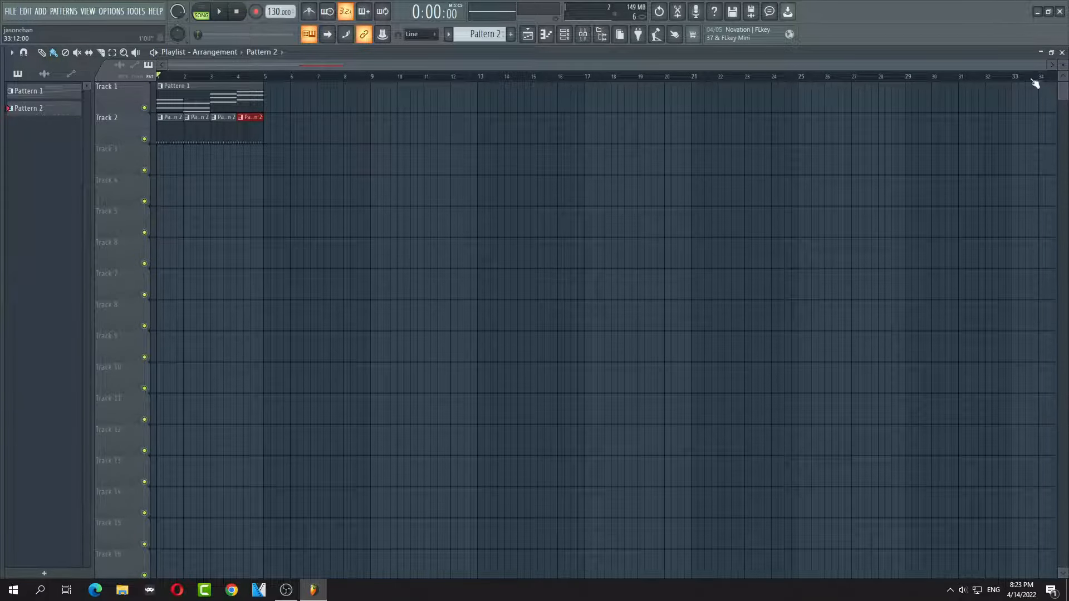
# Close the playlist and Gross Beat, bypass Gross Beat, re-enable Fruity Limiter on Insert 5 and start playback
pyautogui.click(1062, 52)
pyautogui.click(542, 176)
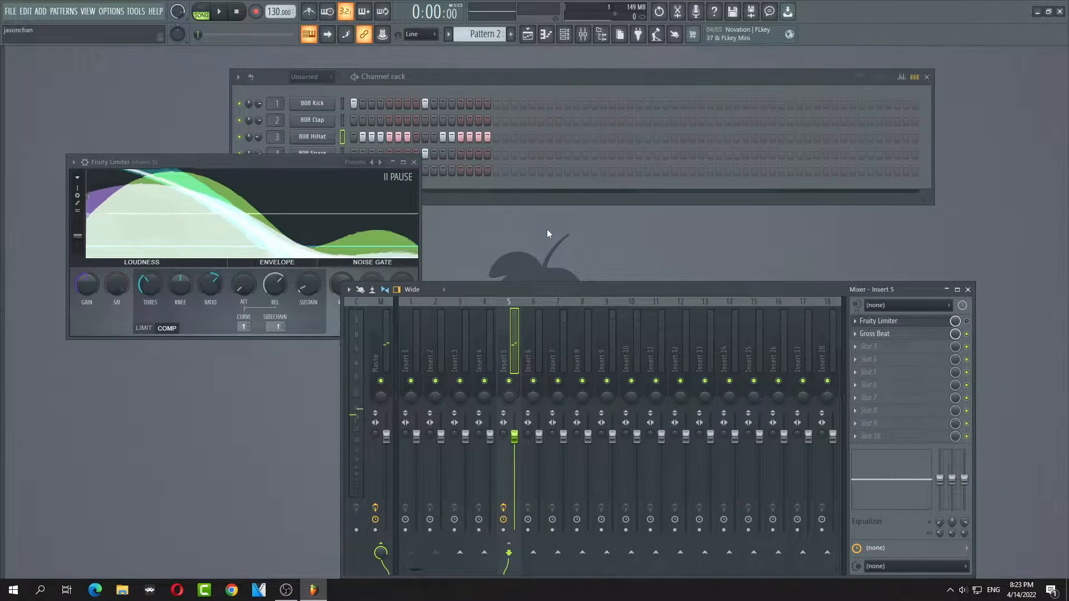
pyautogui.click(967, 335)
pyautogui.press('space')
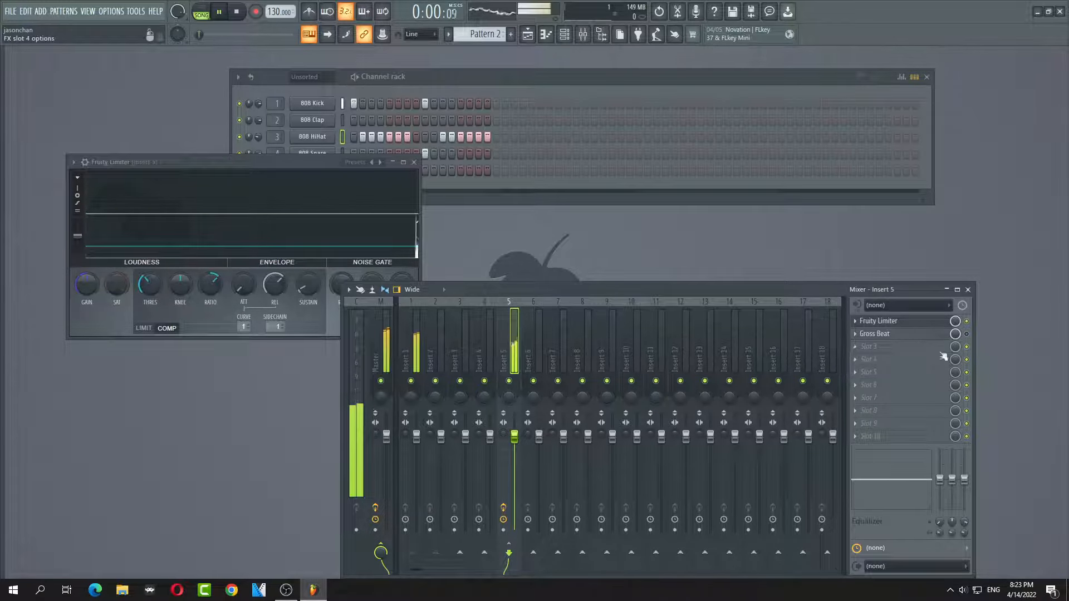
# Load a second Fruity Limiter into effect slot 3 of Insert 5 by searching the plugin list for "limi"
pyautogui.click(856, 348)
pyautogui.click(543, 19)
pyautogui.write('lim')
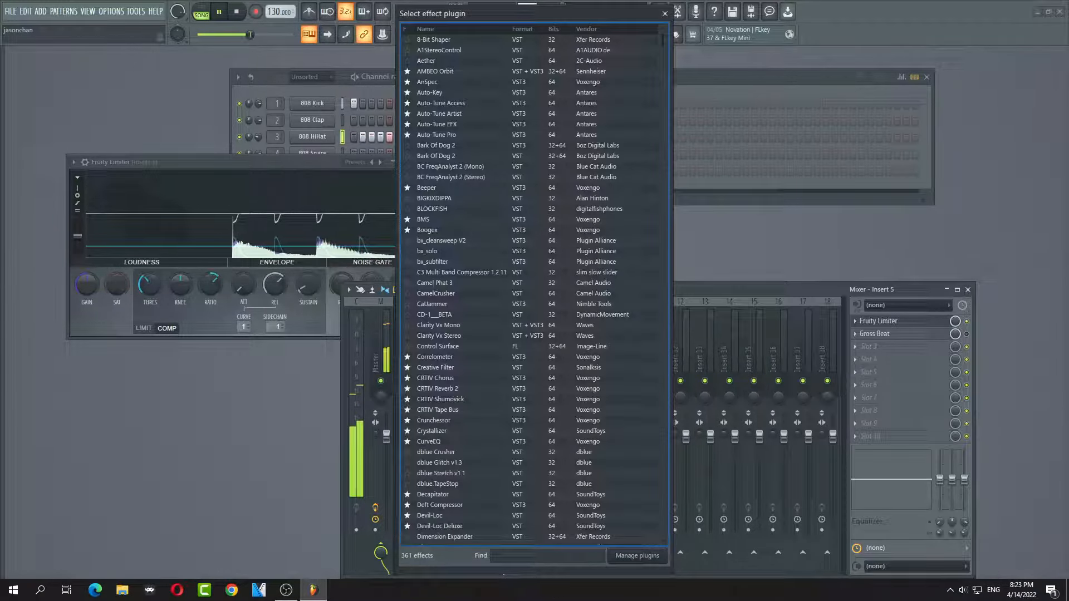
pyautogui.write('i')
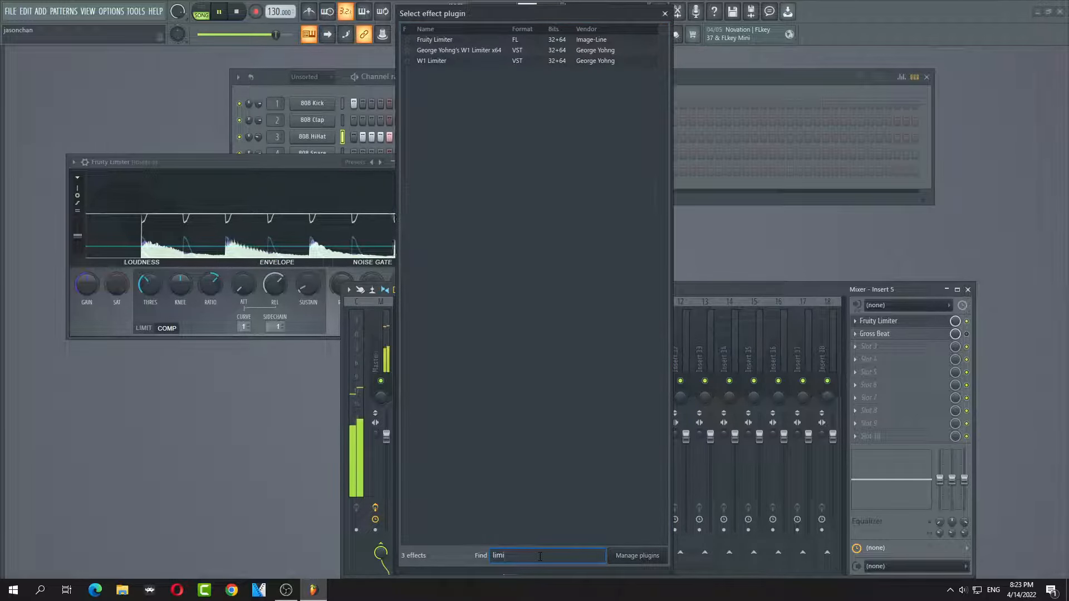
pyautogui.click(449, 41)
pyautogui.doubleClick(449, 40)
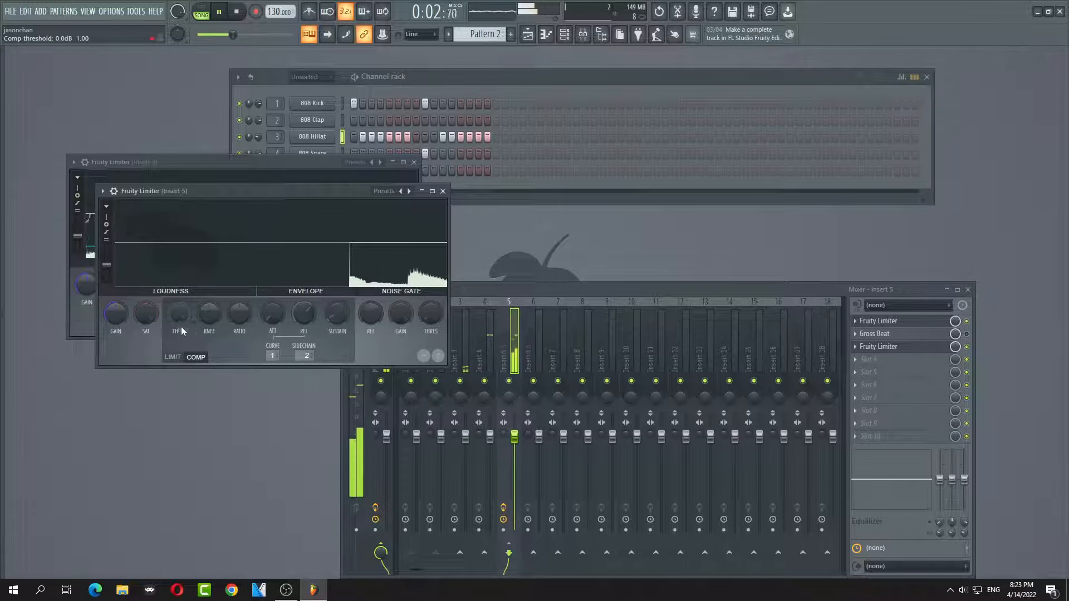
# Lower the new limiter's compressor threshold and raise its ratio, then close both Fruity Limiter windows and stop playback
pyautogui.moveTo(180, 321); pyautogui.dragTo(181, 361)
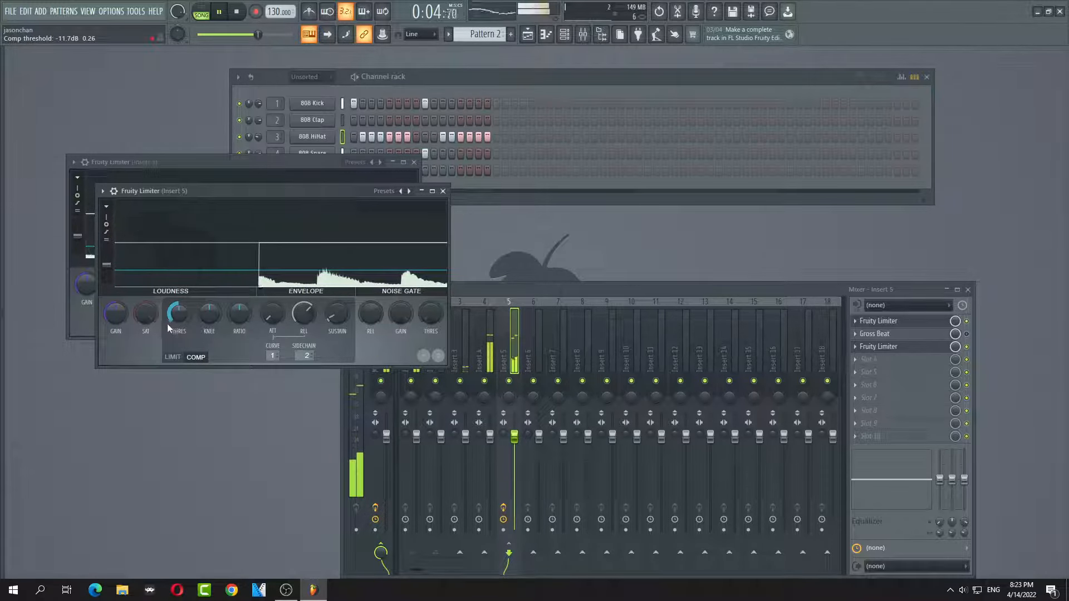
pyautogui.moveTo(174, 319); pyautogui.dragTo(174, 332)
pyautogui.moveTo(241, 321); pyautogui.dragTo(241, 304)
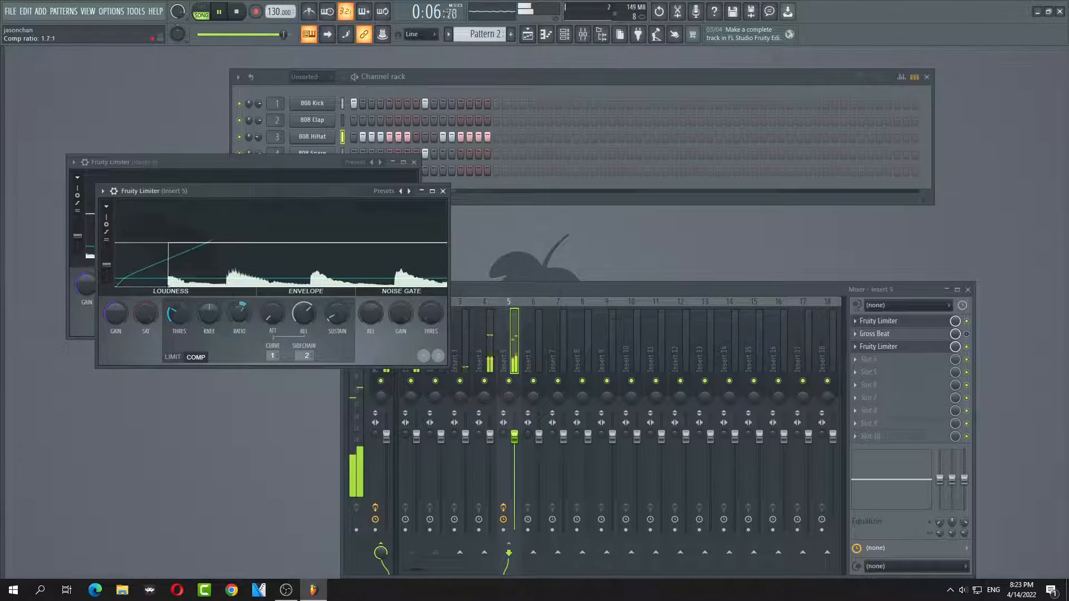
pyautogui.click(444, 191)
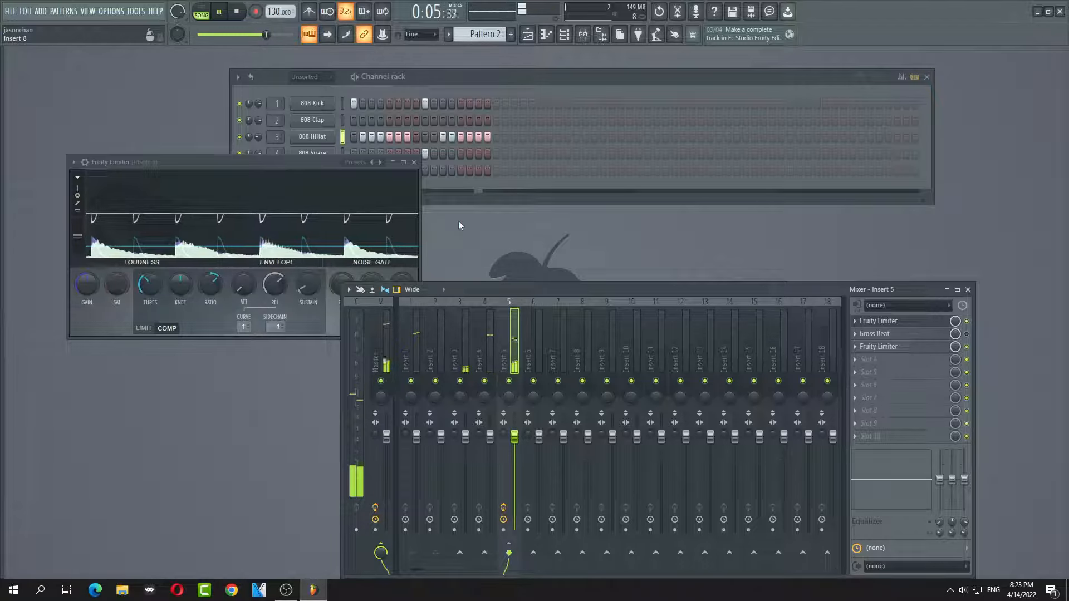
pyautogui.click(414, 162)
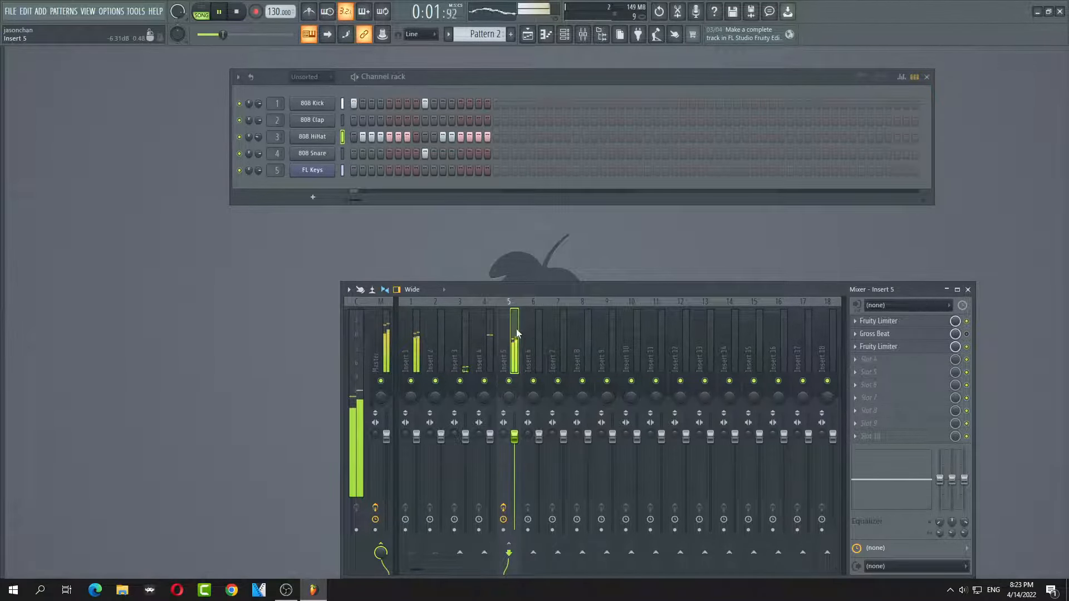
pyautogui.press('space')
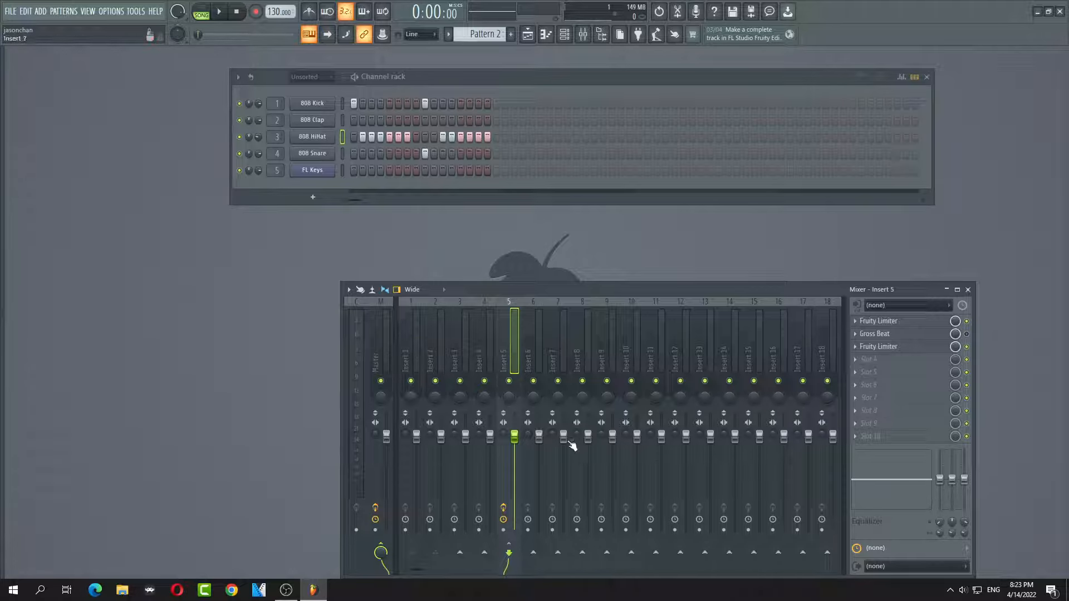
# Try lowering the drum insert faders and reset Insert 1's volume to its default
pyautogui.moveTo(417, 437); pyautogui.dragTo(465, 461)
pyautogui.rightClick(417, 457)
pyautogui.click(436, 394)
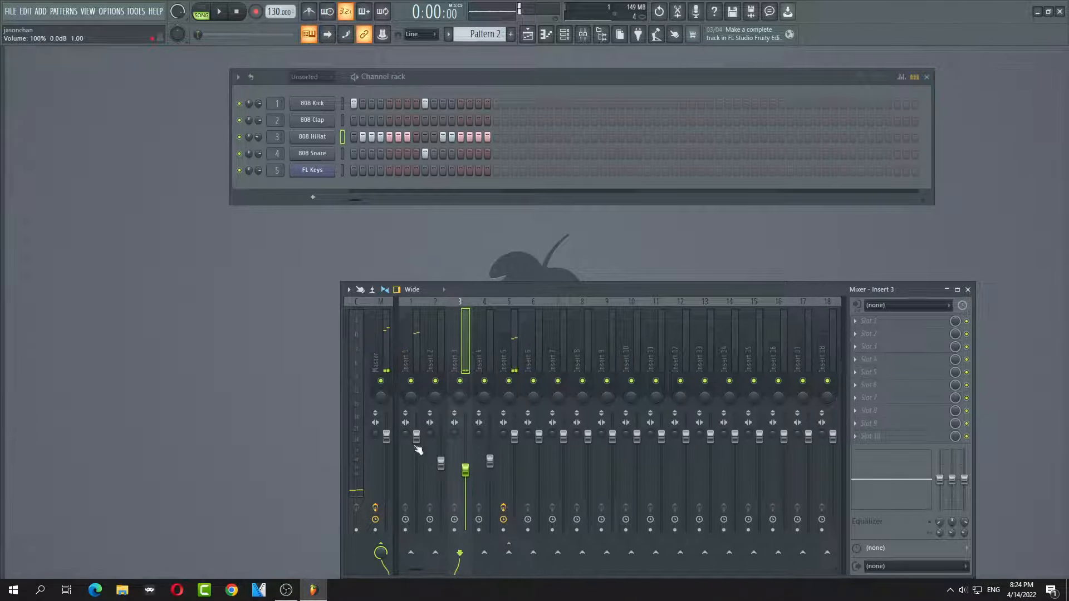
# Pull the volume faders of Inserts 1 to 5 all the way down to 0% and start playback
pyautogui.moveTo(417, 437); pyautogui.dragTo(417, 529)
pyautogui.moveTo(441, 462); pyautogui.dragTo(441, 529)
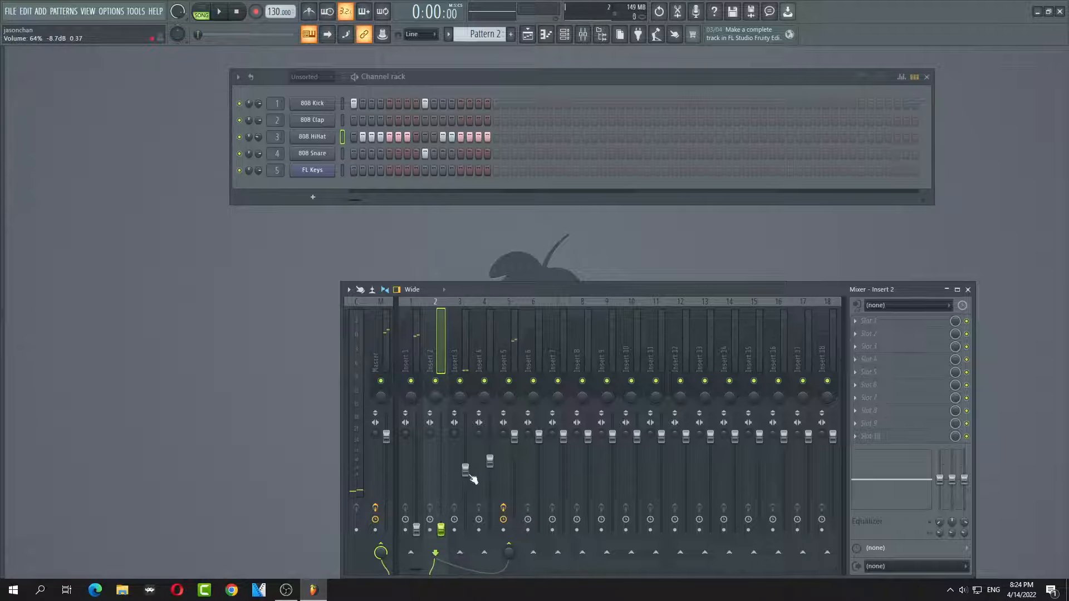
pyautogui.moveTo(465, 469); pyautogui.dragTo(514, 444)
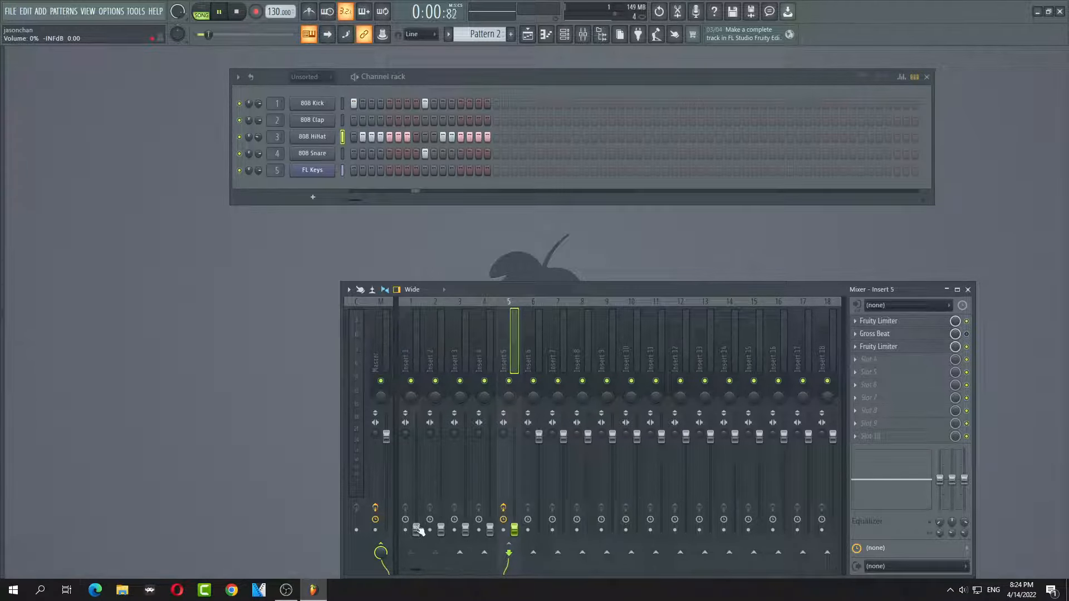
# Raise Insert 1's fader to just under half and reset Insert 2's volume to its default
pyautogui.moveTo(417, 529); pyautogui.dragTo(425, 489)
pyautogui.click(441, 528)
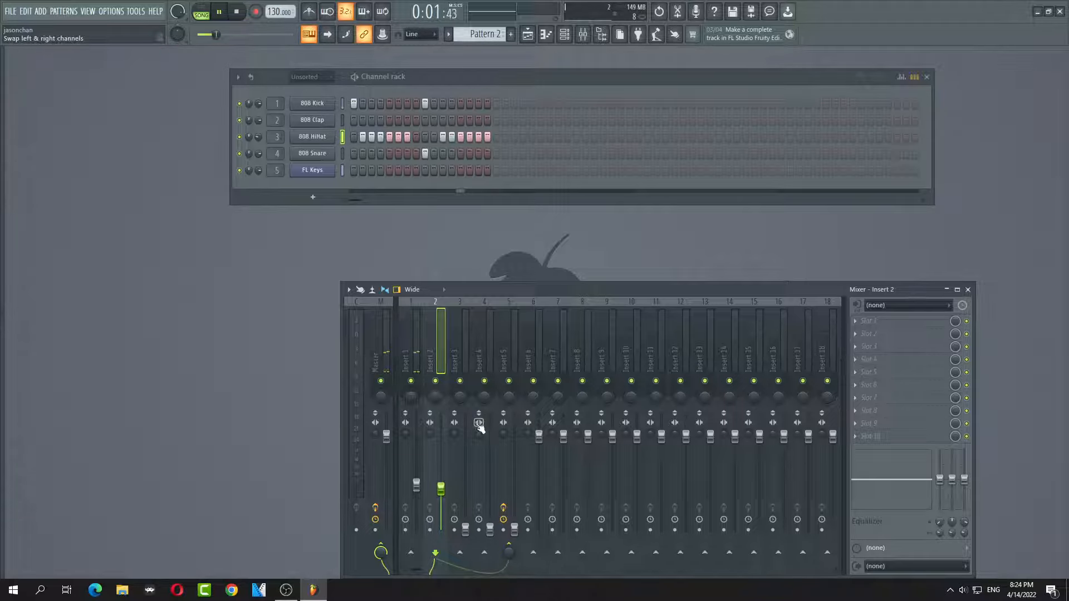
pyautogui.rightClick(445, 491)
pyautogui.click(476, 392)
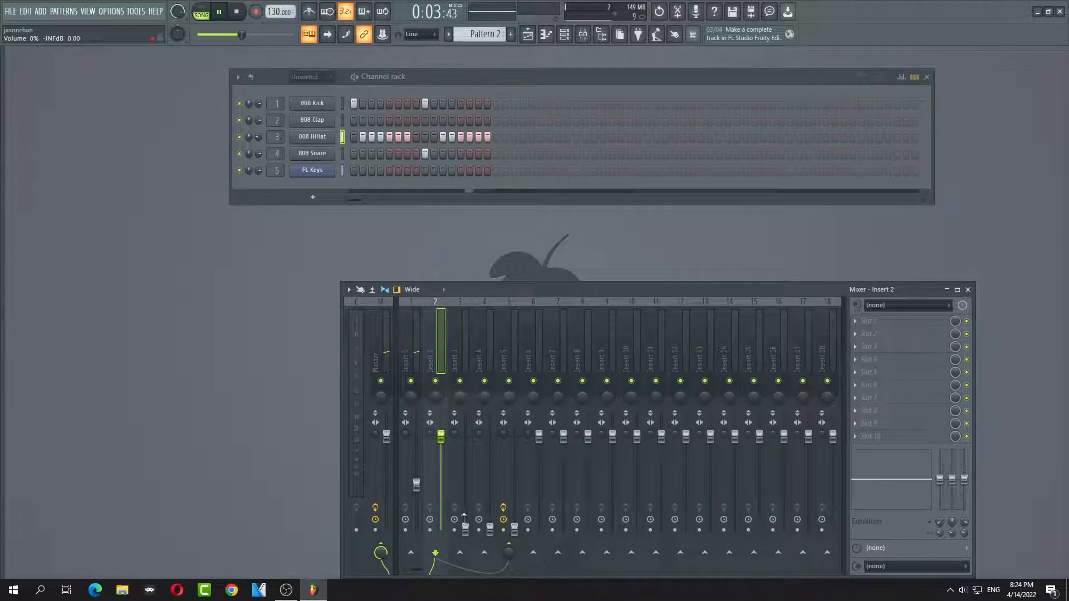
# Balance Inserts 3, 4 and 5 against the kick by raising their faders to roughly half, with Insert 5 slightly higher
pyautogui.moveTo(465, 528); pyautogui.dragTo(465, 508)
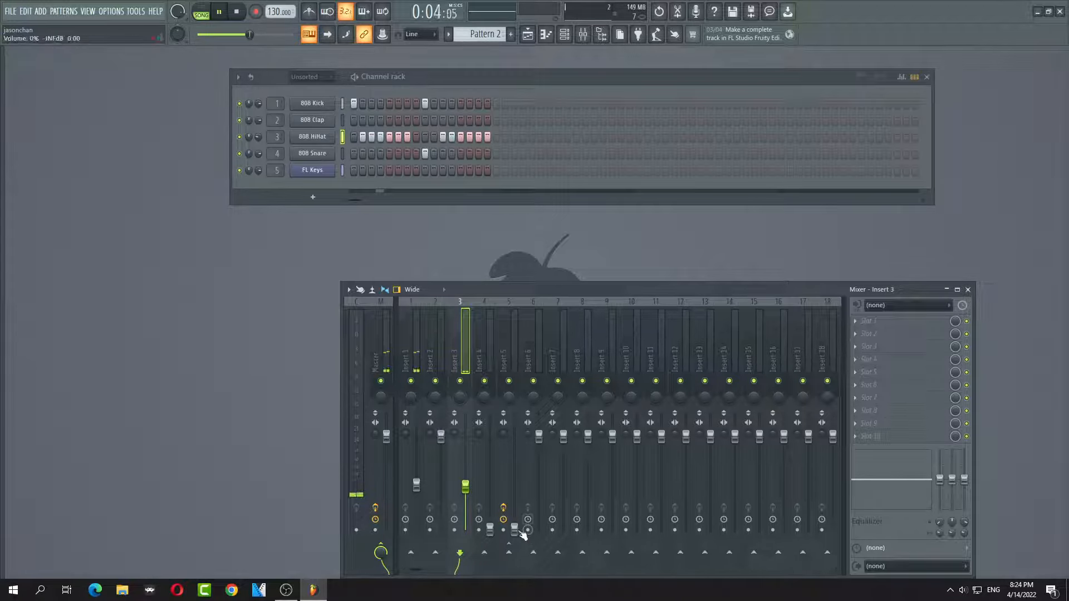
pyautogui.moveTo(514, 528); pyautogui.dragTo(514, 490)
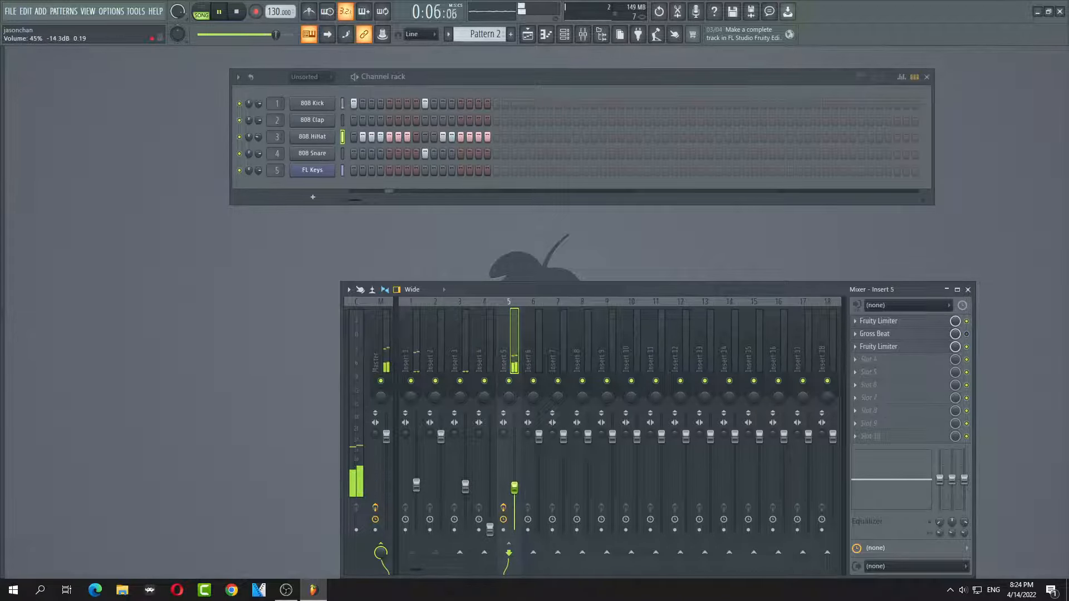
pyautogui.click(490, 529)
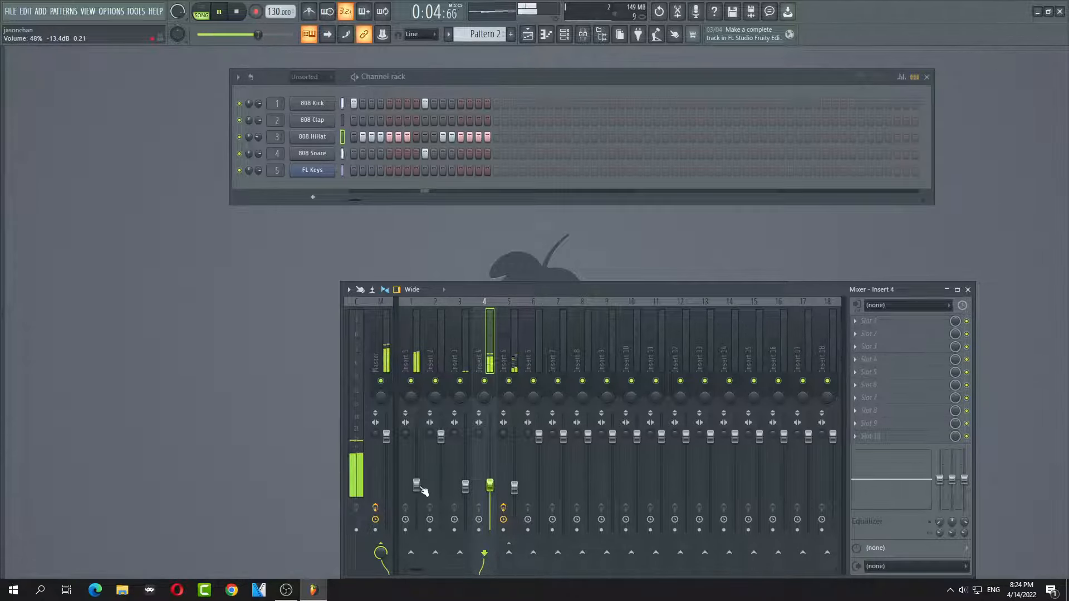
pyautogui.moveTo(421, 489); pyautogui.dragTo(422, 485)
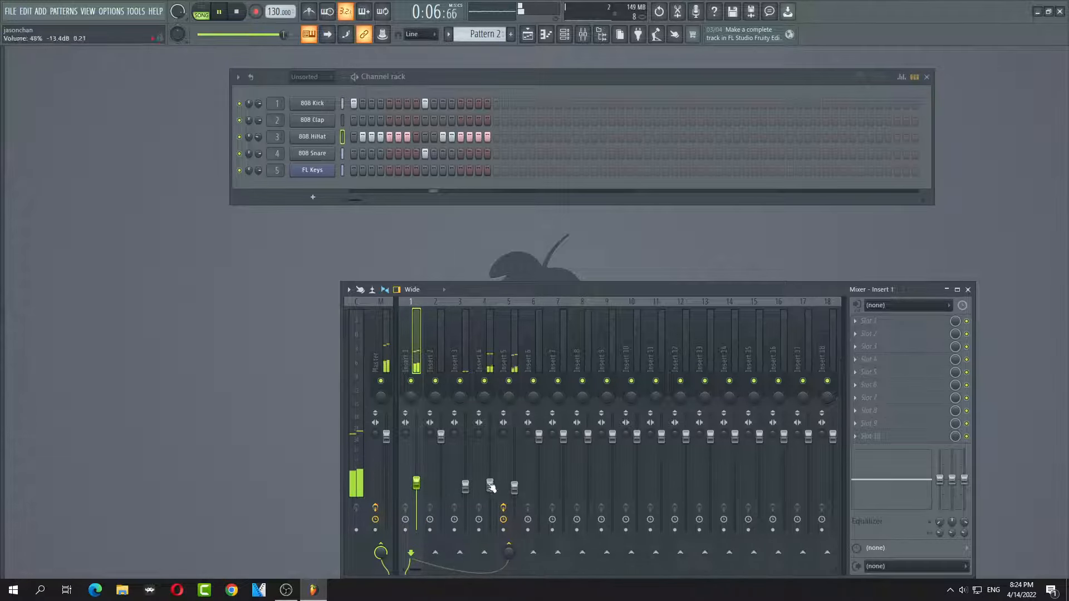
pyautogui.click(514, 483)
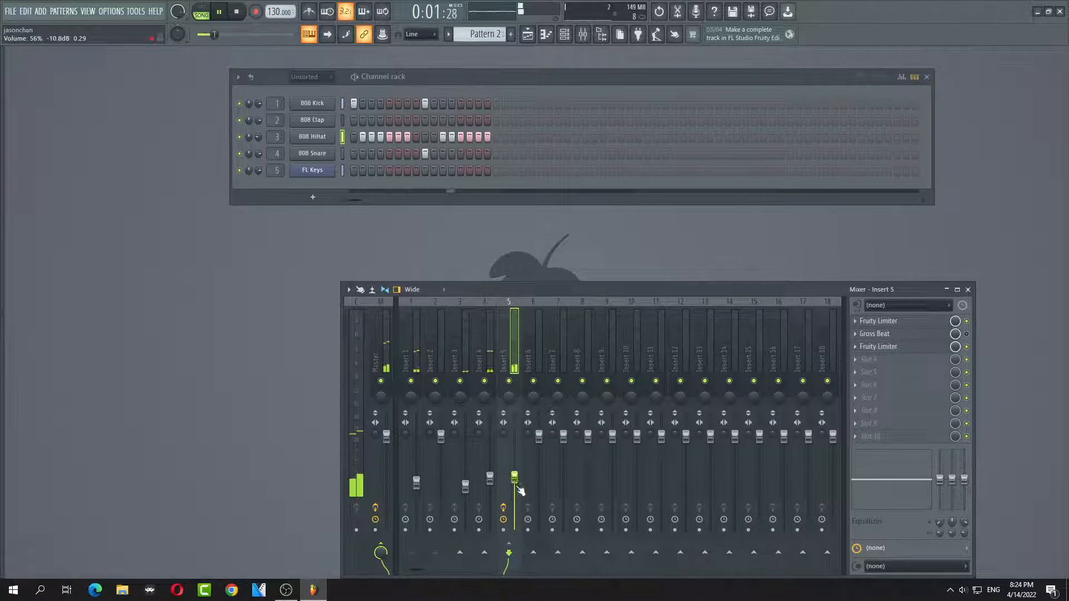
# Load Fruity Parametric EQ 2 into slot 4 of Insert 5 and apply its 20Hz + 18kHz cut preset
pyautogui.click(858, 362)
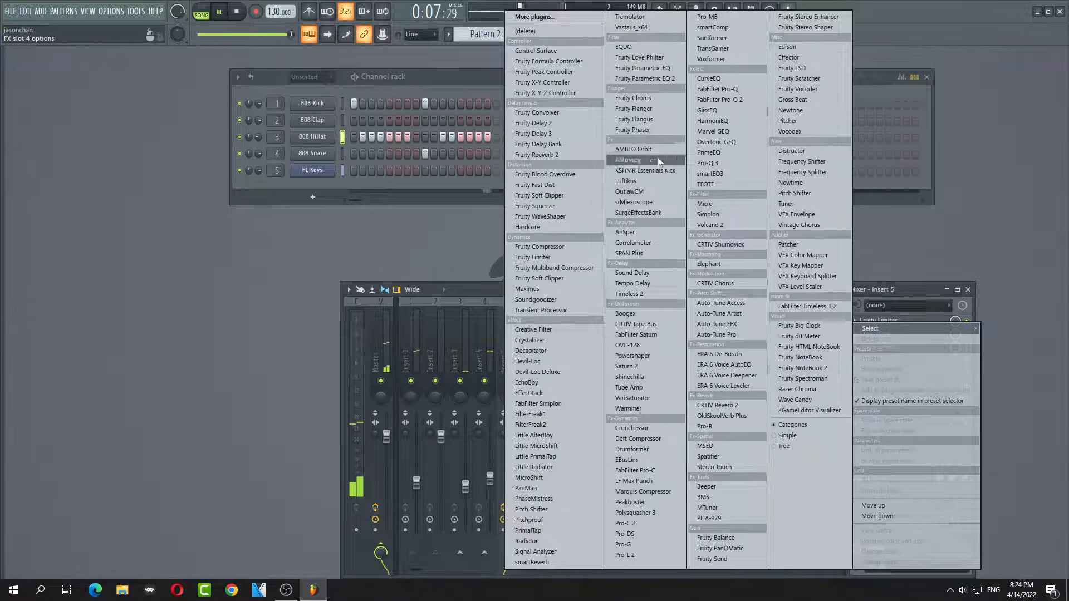
pyautogui.click(656, 81)
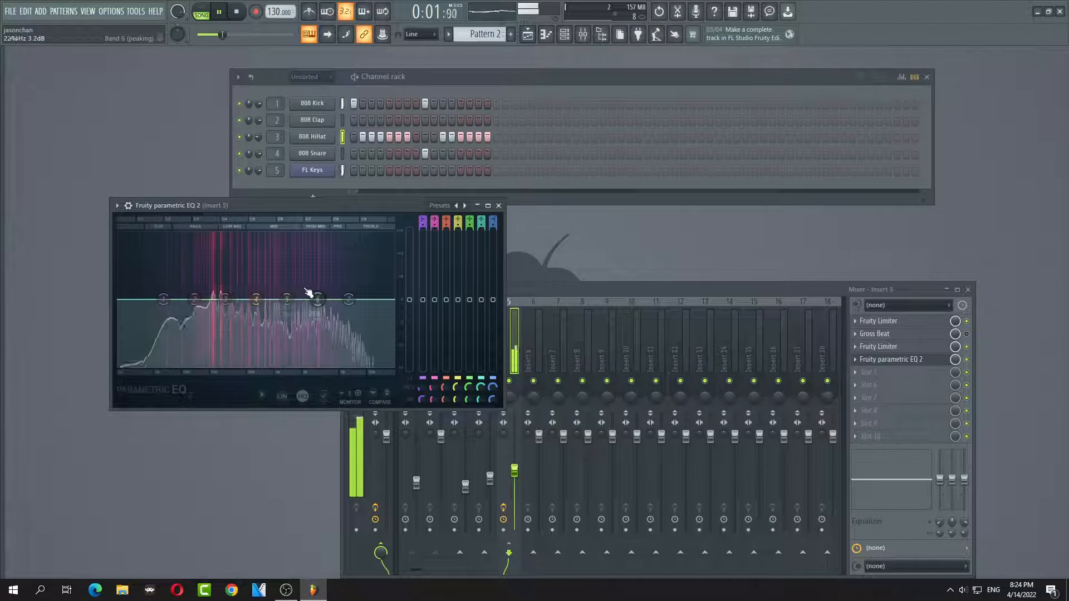
pyautogui.click(117, 206)
pyautogui.moveTo(208, 248)
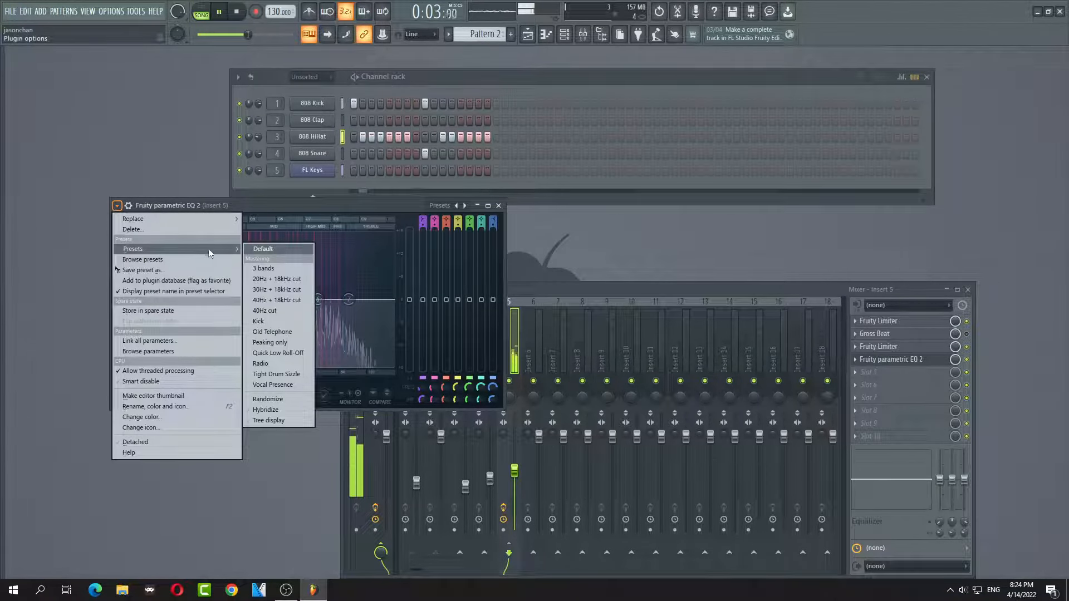
pyautogui.click(277, 279)
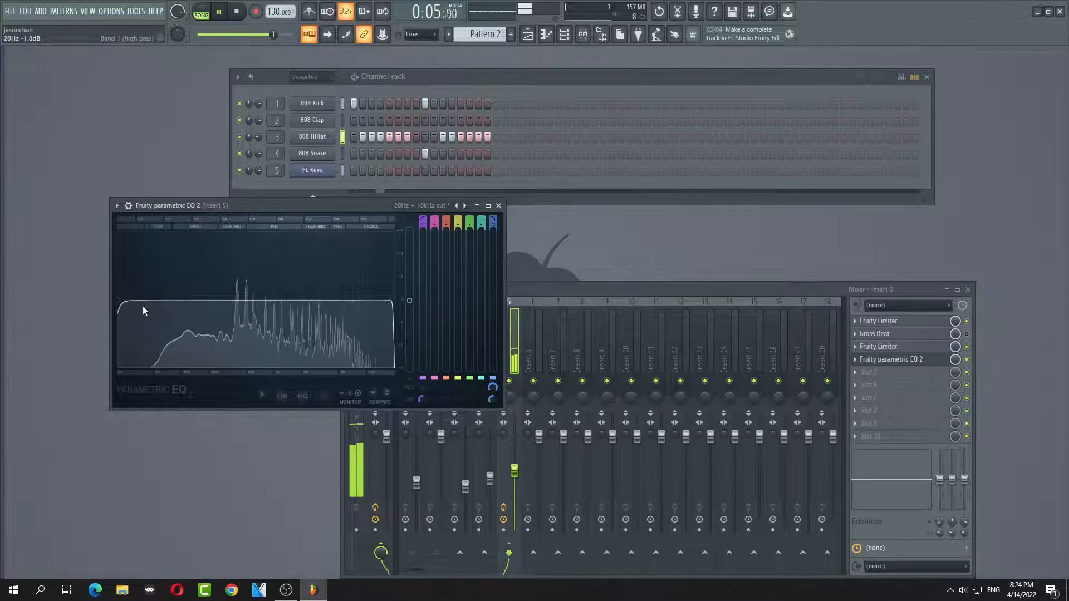
# Raise the EQ's low-cut frequency, lower its high-cut frequency and reset the main level, then close the EQ and stop playback
pyautogui.moveTo(125, 318); pyautogui.dragTo(313, 312)
pyautogui.moveTo(393, 301); pyautogui.dragTo(361, 301)
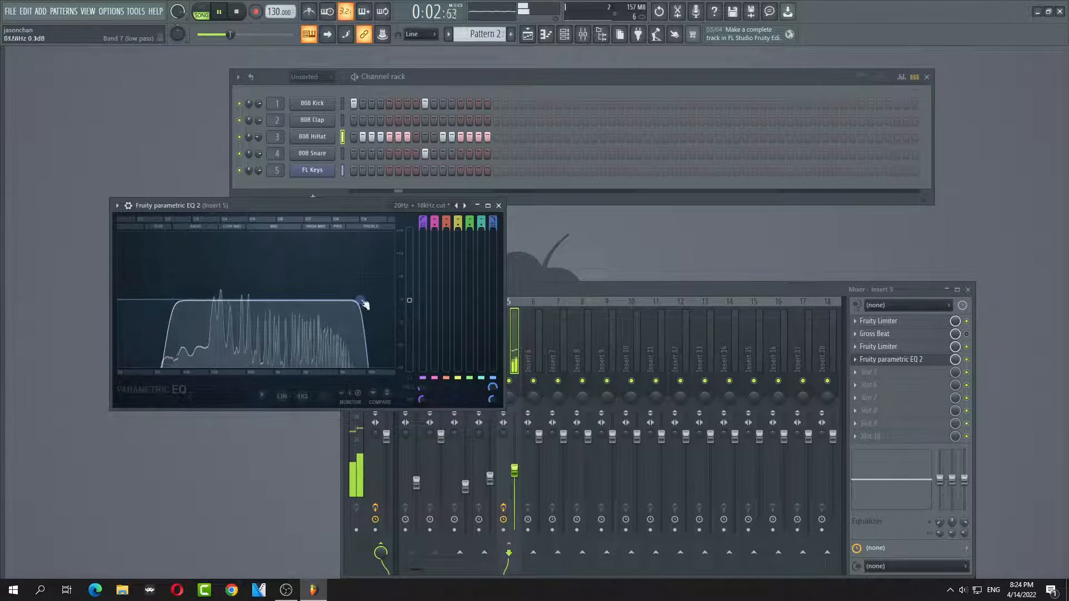
pyautogui.rightClick(410, 301)
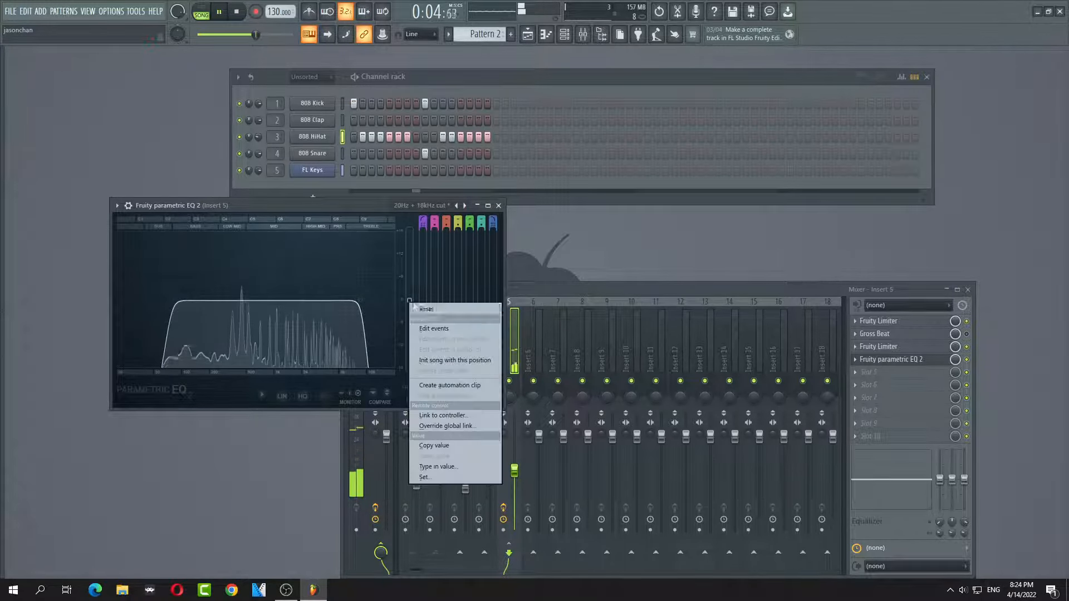
pyautogui.click(470, 310)
pyautogui.click(499, 206)
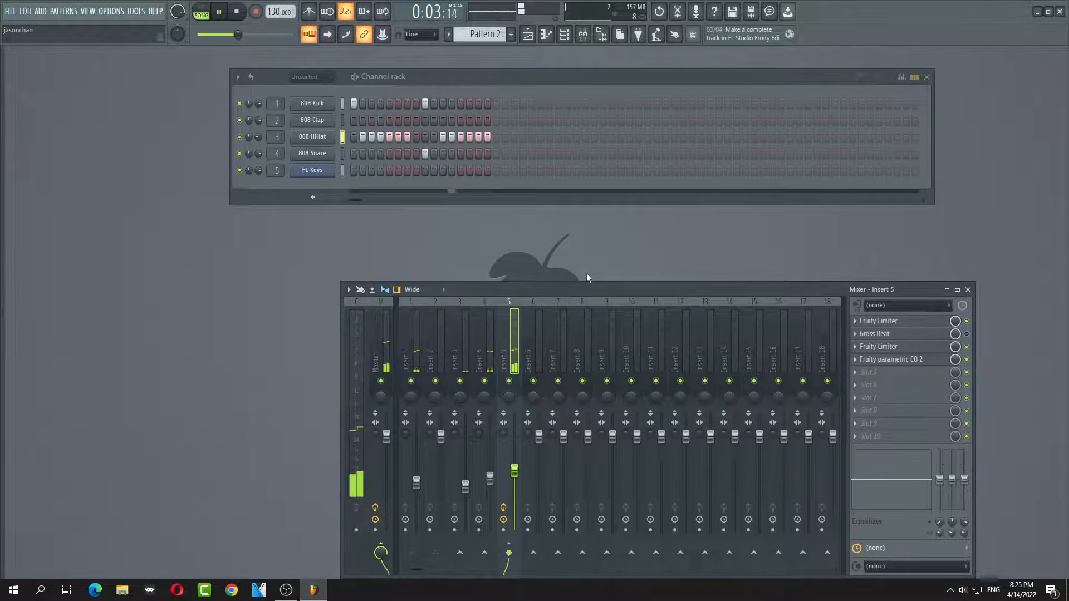
pyautogui.press('space')
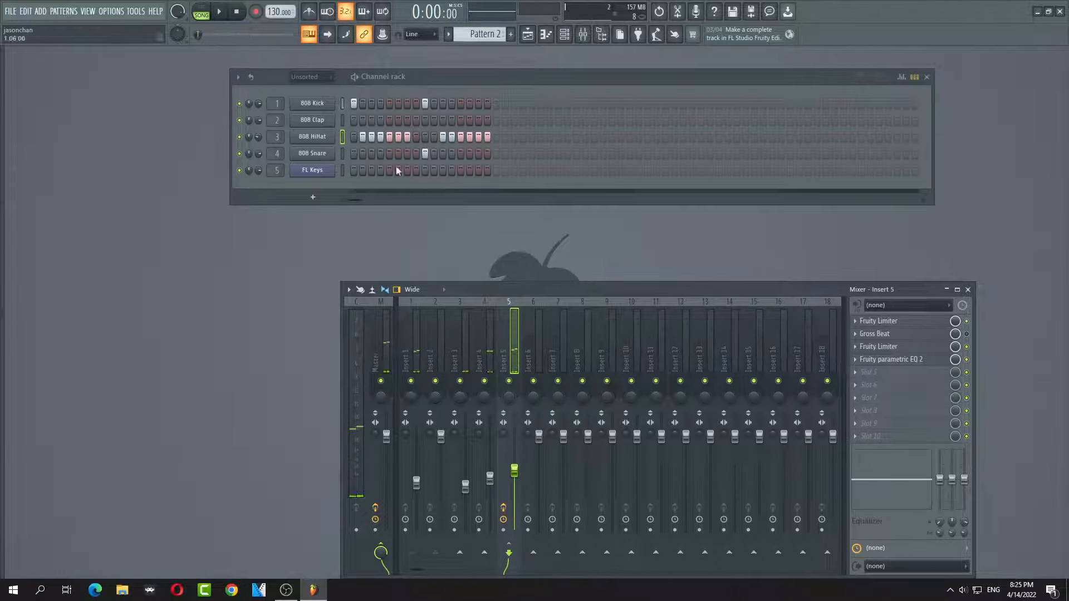
# Look over the arranged pattern clips in the playlist and close the playlist
pyautogui.click(93, 12)
pyautogui.click(99, 39)
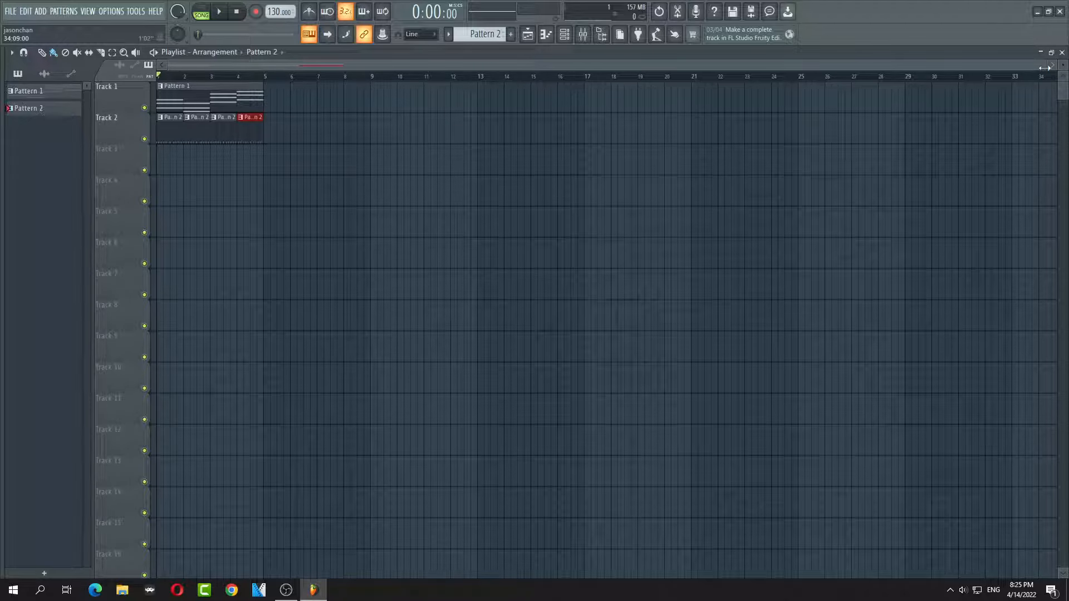
pyautogui.moveTo(1044, 67); pyautogui.dragTo(891, 66)
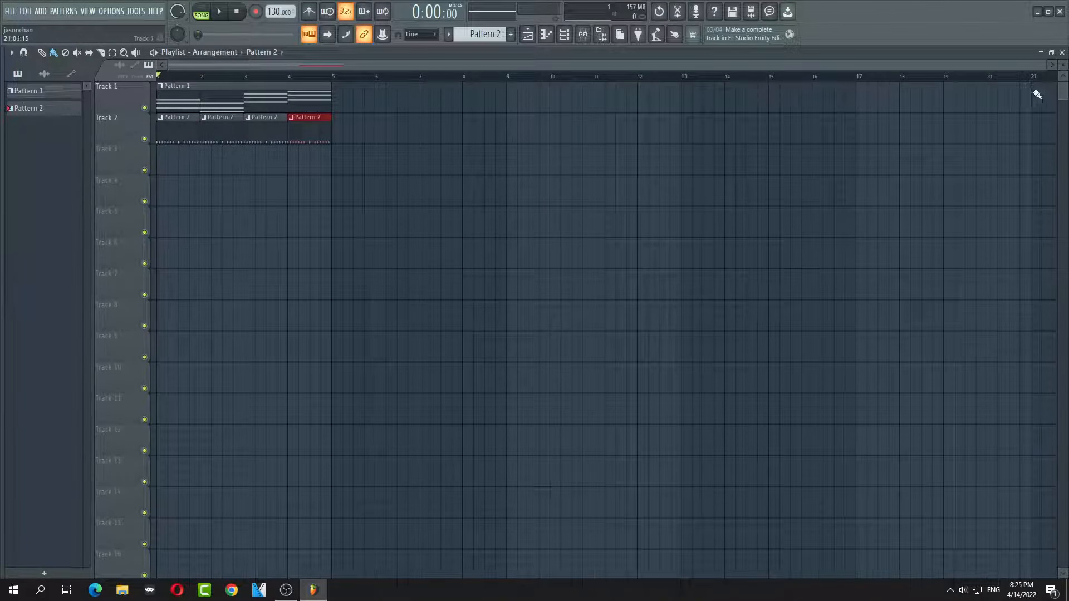
pyautogui.click(1061, 53)
# Clone the FL Keys channel, switch to Pattern 1 and open the clone's piano roll
pyautogui.rightClick(312, 170)
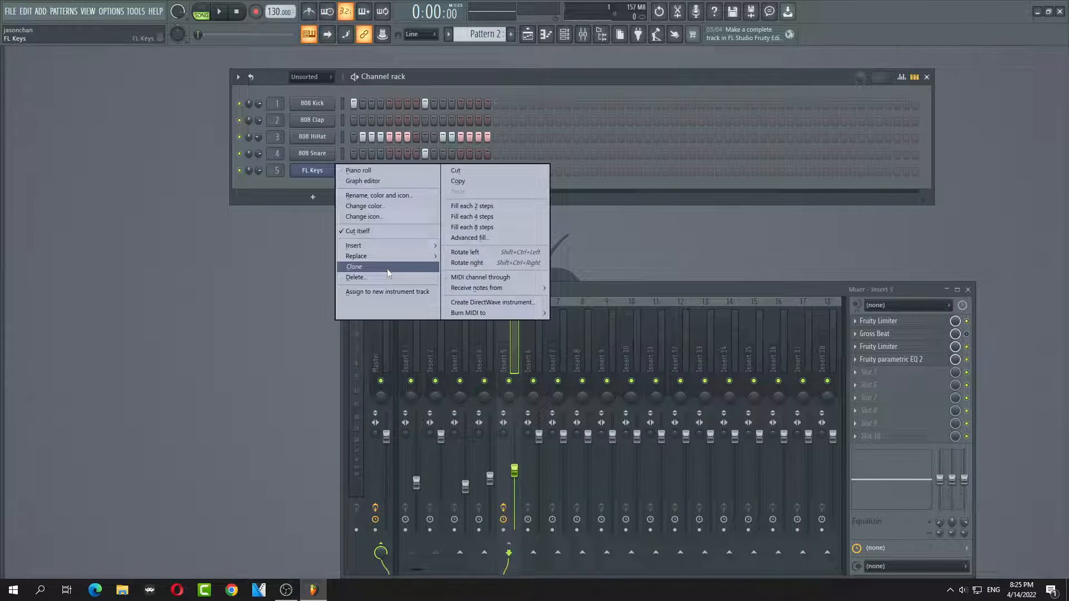
pyautogui.click(360, 271)
pyautogui.moveTo(486, 34); pyautogui.dragTo(485, 41)
pyautogui.rightClick(322, 188)
pyautogui.click(348, 187)
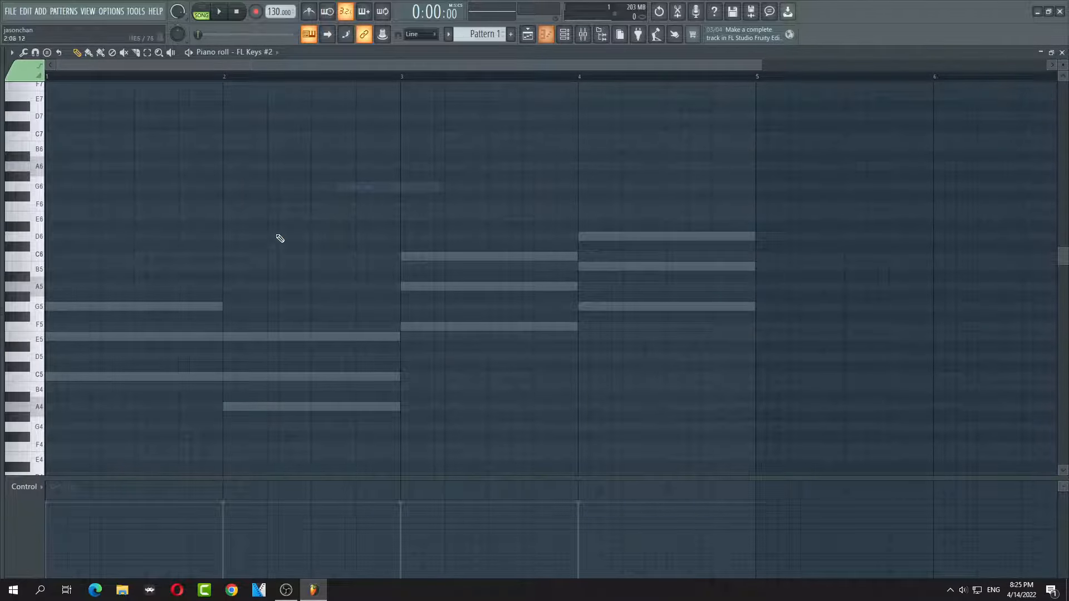
# Add half-beat notes one beat apart, G5, E5, C5 in bar 1 and E5, C5, A4 in bar 2, with playback running
pyautogui.click(50, 307)
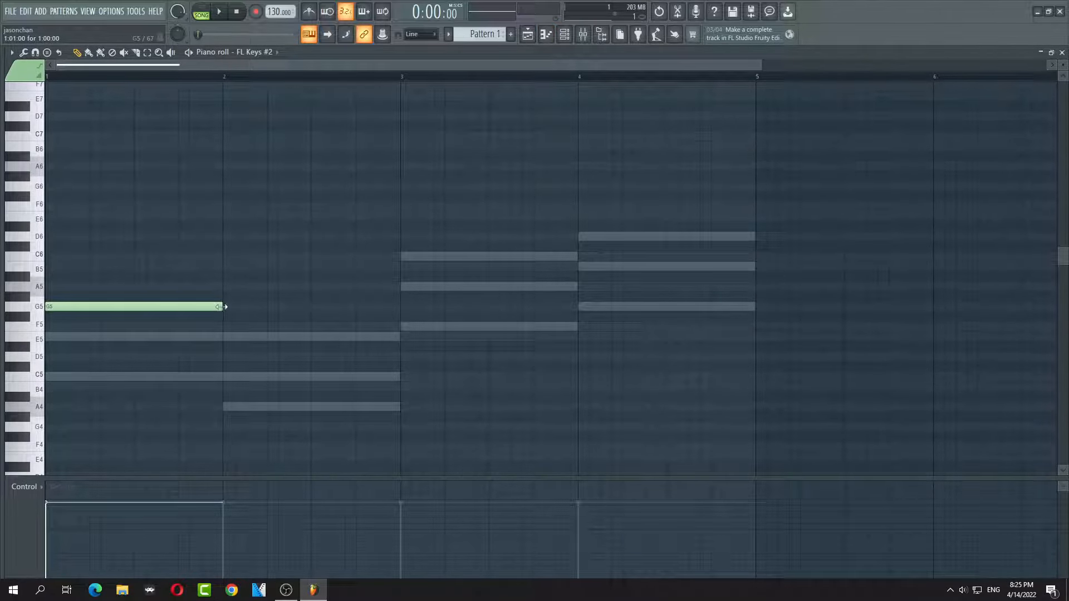
pyautogui.moveTo(221, 307); pyautogui.dragTo(69, 308)
pyautogui.click(145, 377)
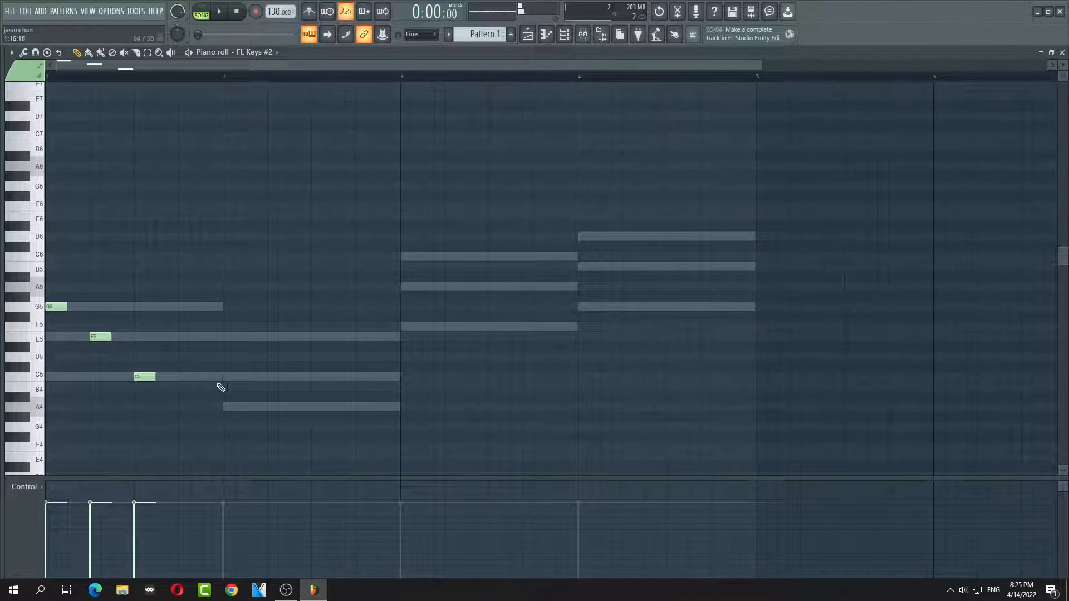
pyautogui.press('space')
pyautogui.click(228, 337)
pyautogui.click(273, 377)
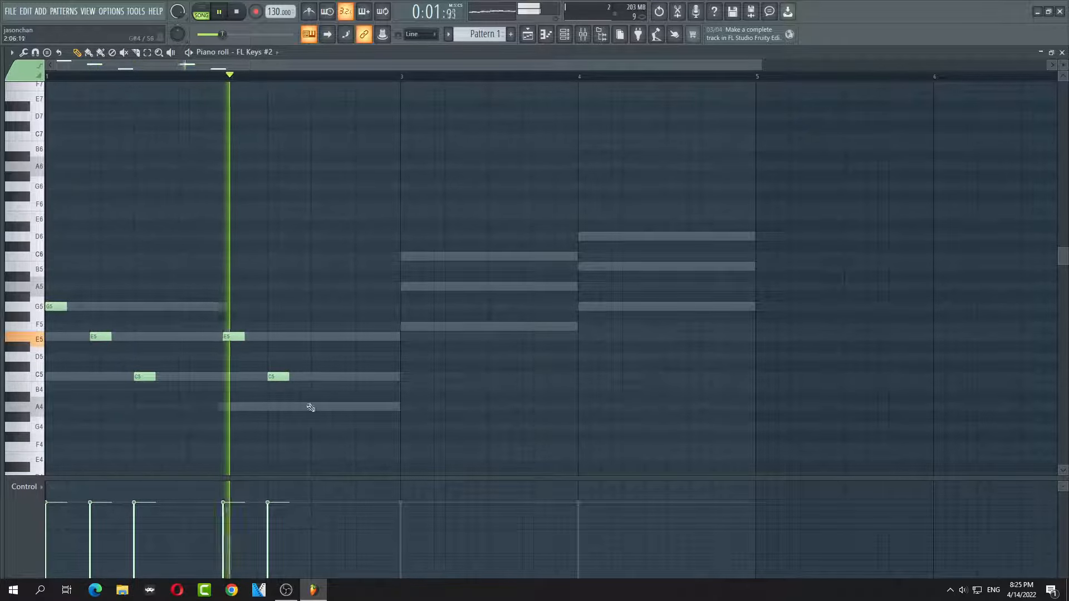
pyautogui.click(316, 407)
# Add half-beat notes one beat apart: C6, A5, F5 in bar 3 and D6, B5, G5 in bar 4
pyautogui.click(406, 257)
pyautogui.click(450, 286)
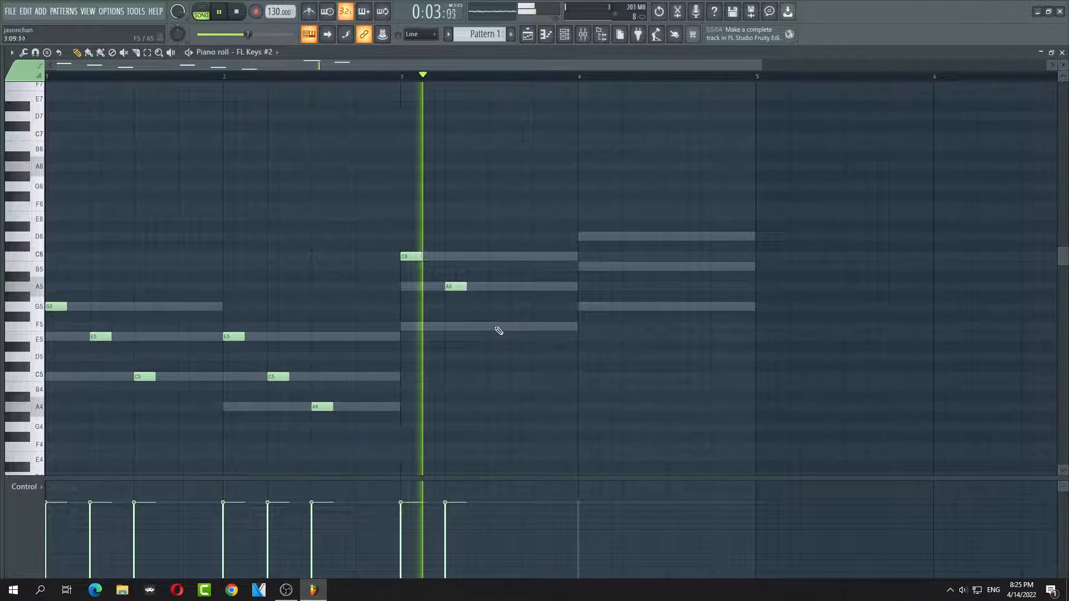
pyautogui.click(495, 327)
pyautogui.click(584, 237)
pyautogui.click(628, 266)
pyautogui.click(672, 306)
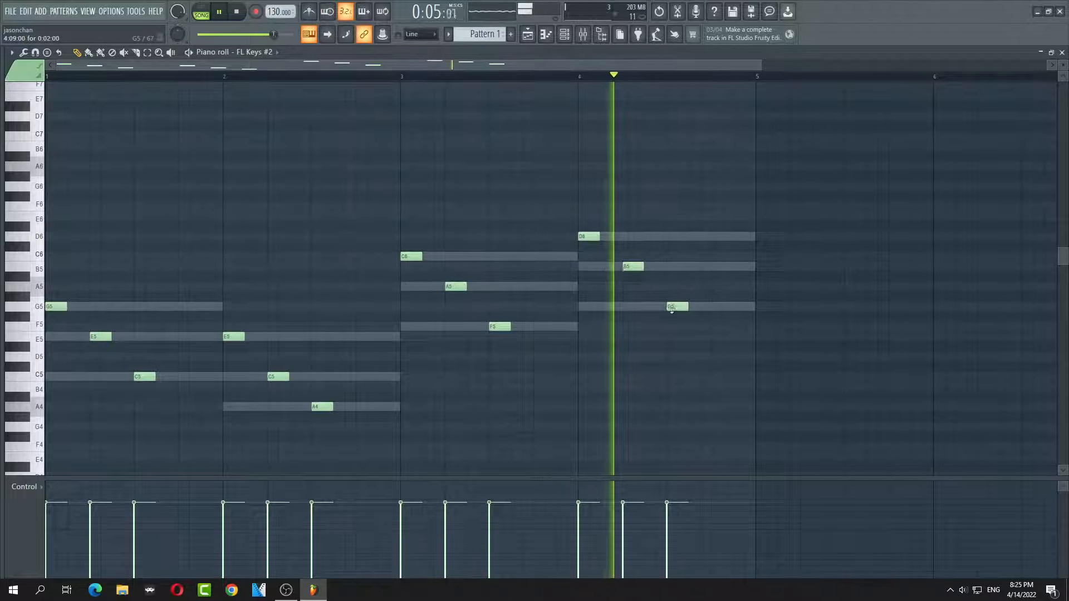
# Stop playback, close the piano roll and split Pattern 1 by channel in the playlist
pyautogui.scroll(-2, 524, 362)
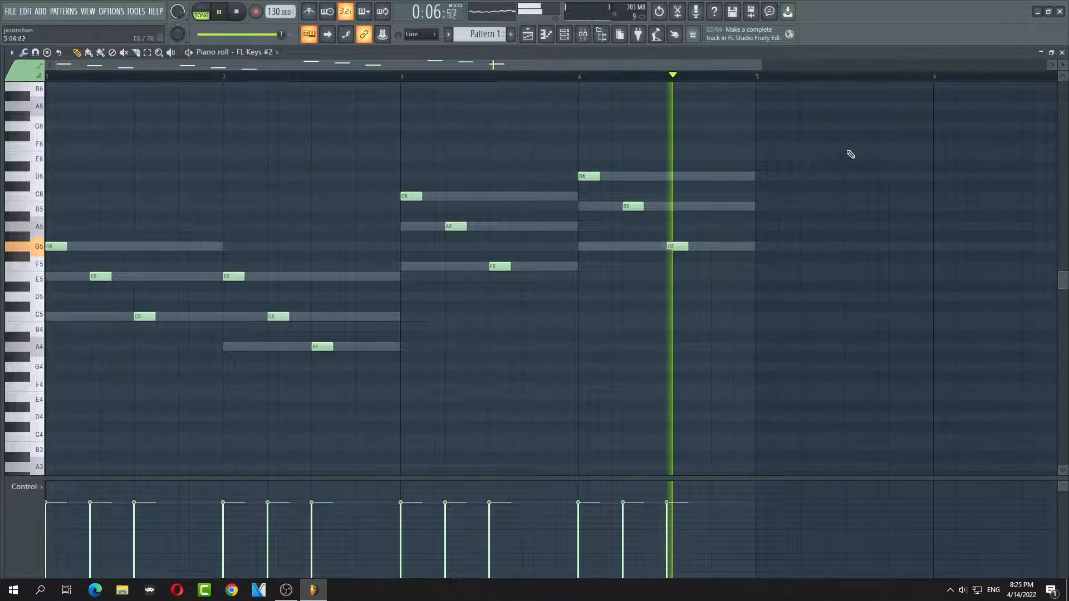
pyautogui.press('space')
pyautogui.click(1062, 52)
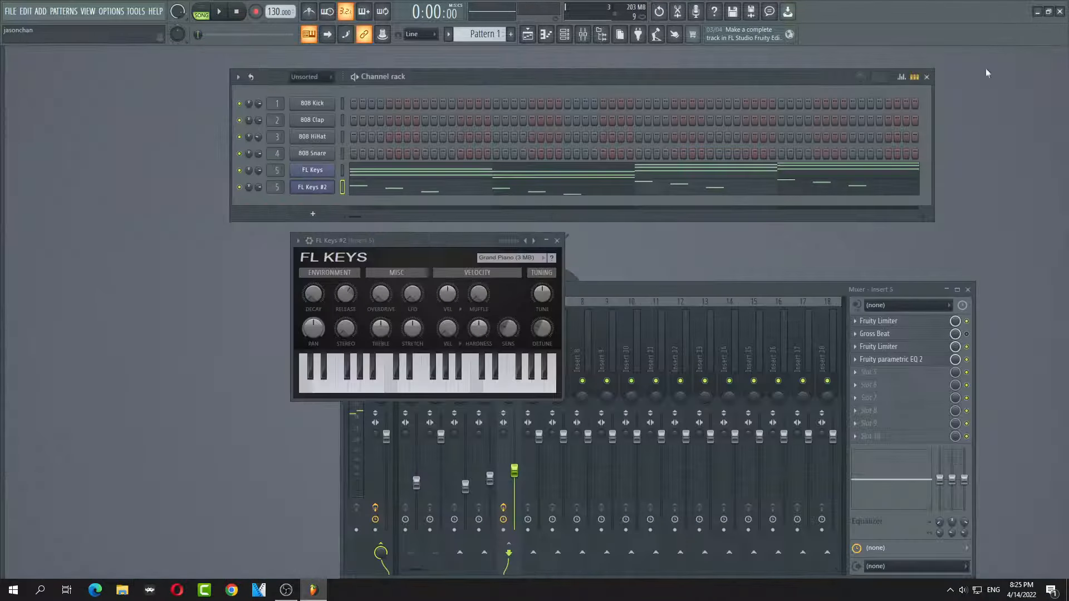
pyautogui.click(98, 11)
pyautogui.click(101, 37)
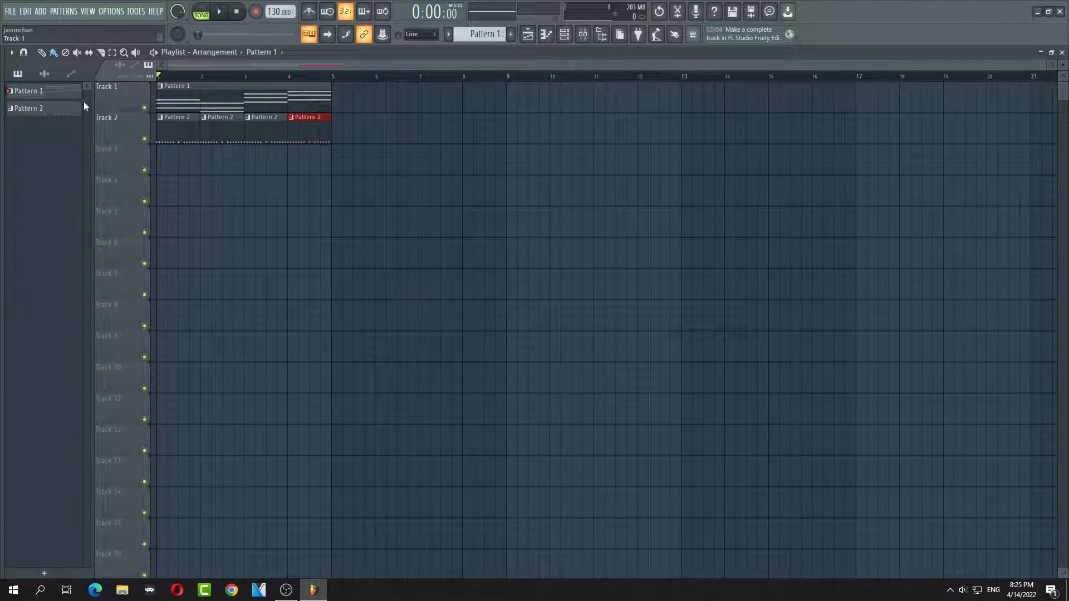
pyautogui.rightClick(48, 92)
pyautogui.click(100, 274)
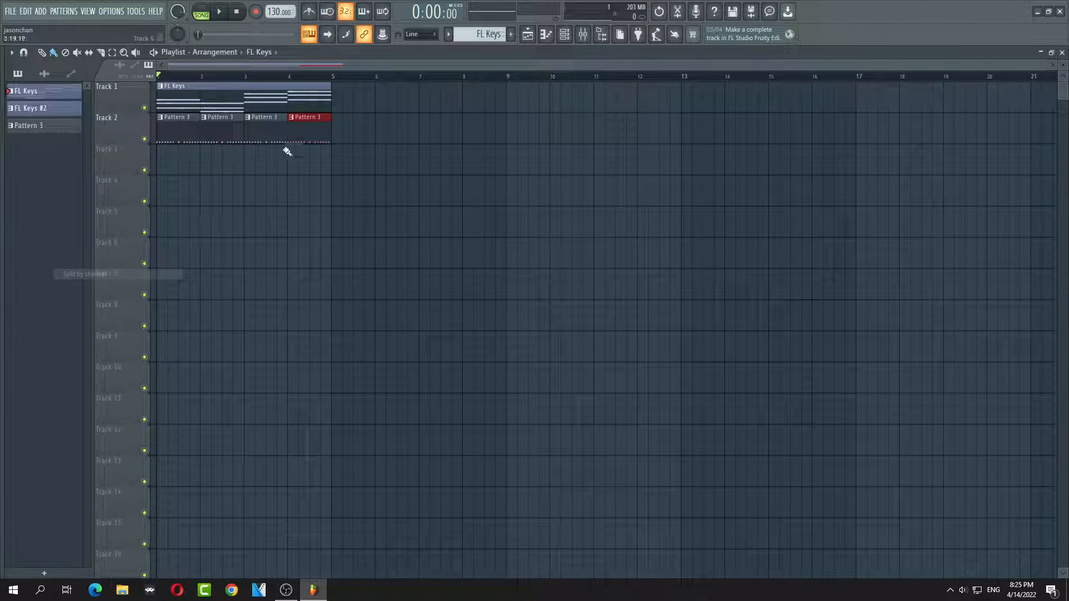
# Replace the FL Keys clip at bar 1 of Track 1 with the FL Keys #2 pattern and start song playback
pyautogui.moveTo(263, 100); pyautogui.dragTo(475, 142)
pyautogui.rightClick(475, 142)
pyautogui.press('space')
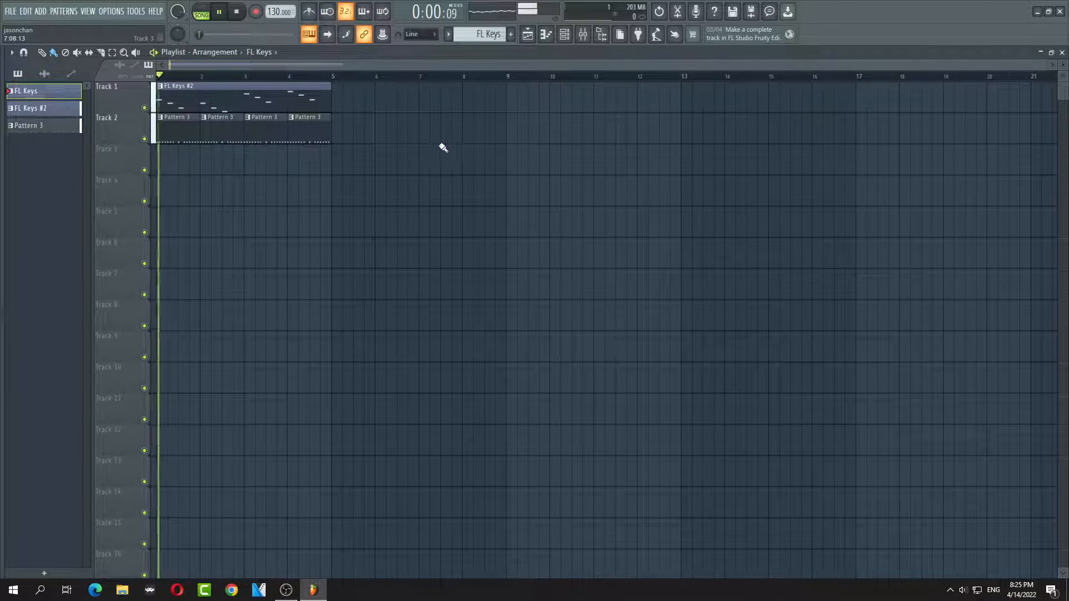
# Place another FL Keys #2 clip at bar 5 on Track 1 and Pattern 3 clips at bars 5 to 8 on Track 2
pyautogui.click(319, 103)
pyautogui.click(341, 103)
pyautogui.moveTo(383, 102); pyautogui.dragTo(346, 132)
pyautogui.click(321, 133)
pyautogui.click(340, 132)
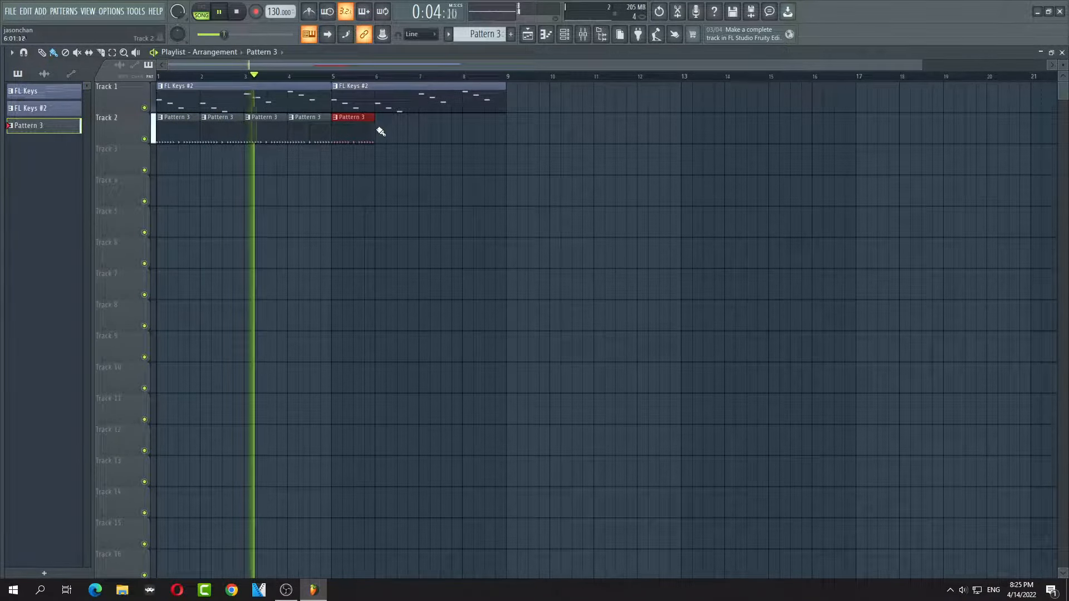
pyautogui.click(380, 131)
pyautogui.click(428, 132)
pyautogui.click(470, 132)
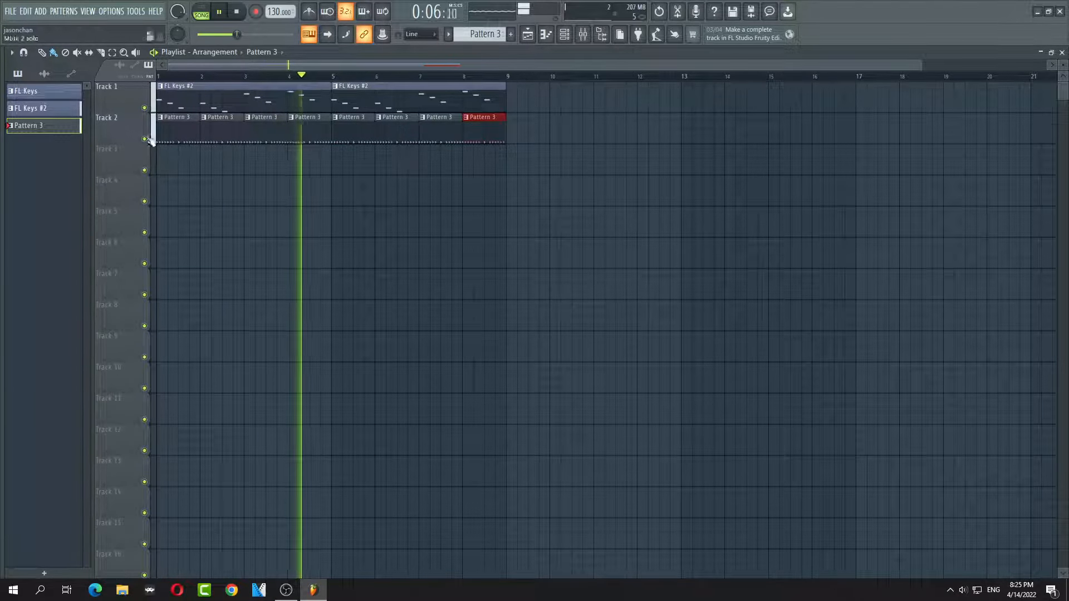
# Place an FL Keys #2 clip at bar 9 on Track 1 and an FL Keys clip at bar 9 on Track 2
pyautogui.click(75, 111)
pyautogui.click(530, 101)
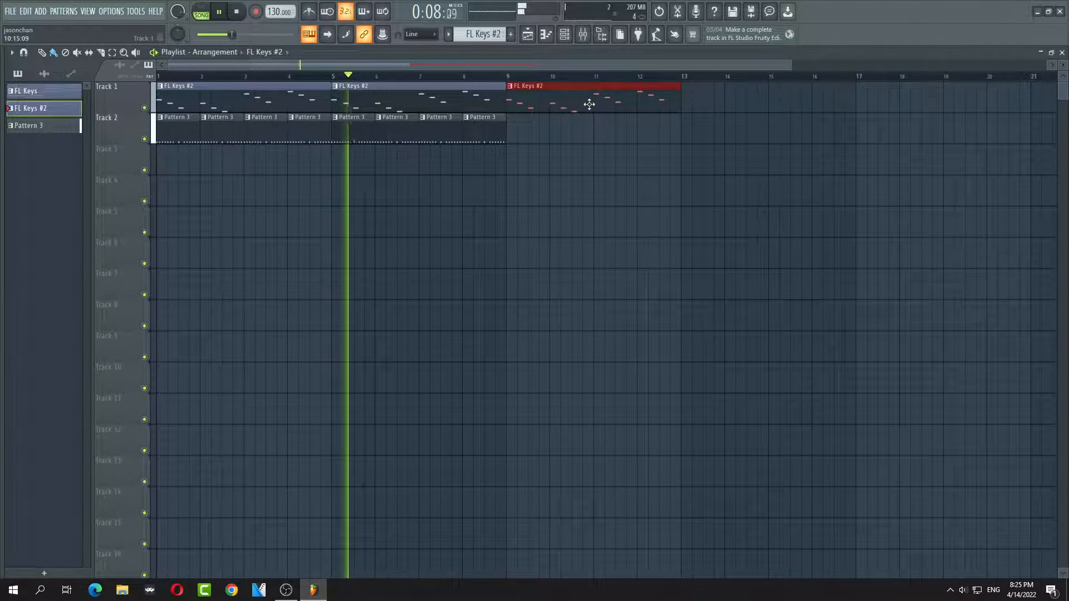
pyautogui.click(39, 91)
pyautogui.click(532, 131)
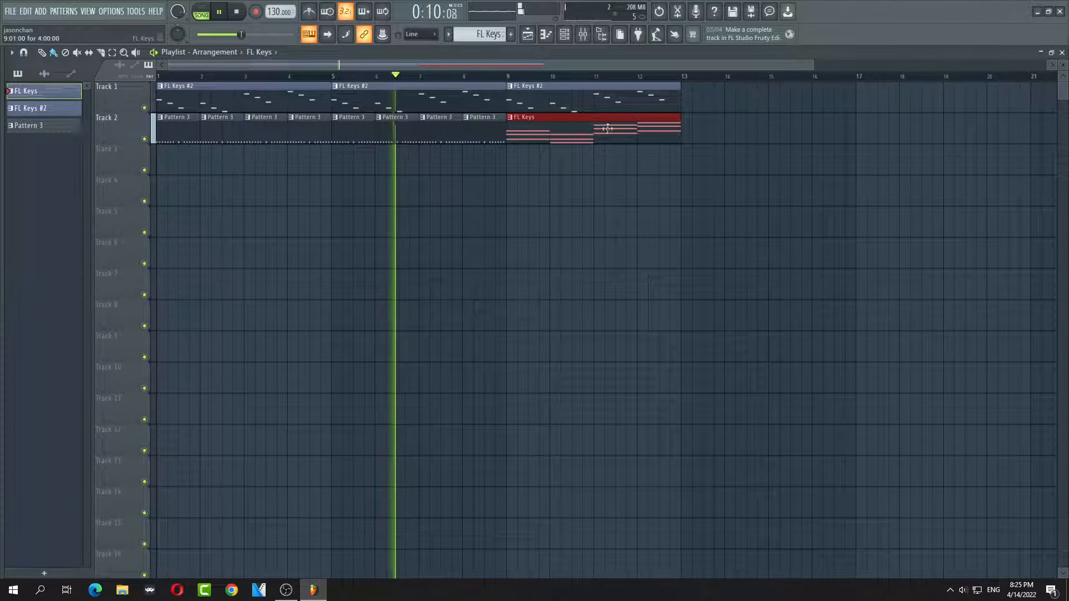
# Place four Pattern 3 clips on Track 3, covering bars 9 to 12
pyautogui.click(465, 131)
pyautogui.click(526, 163)
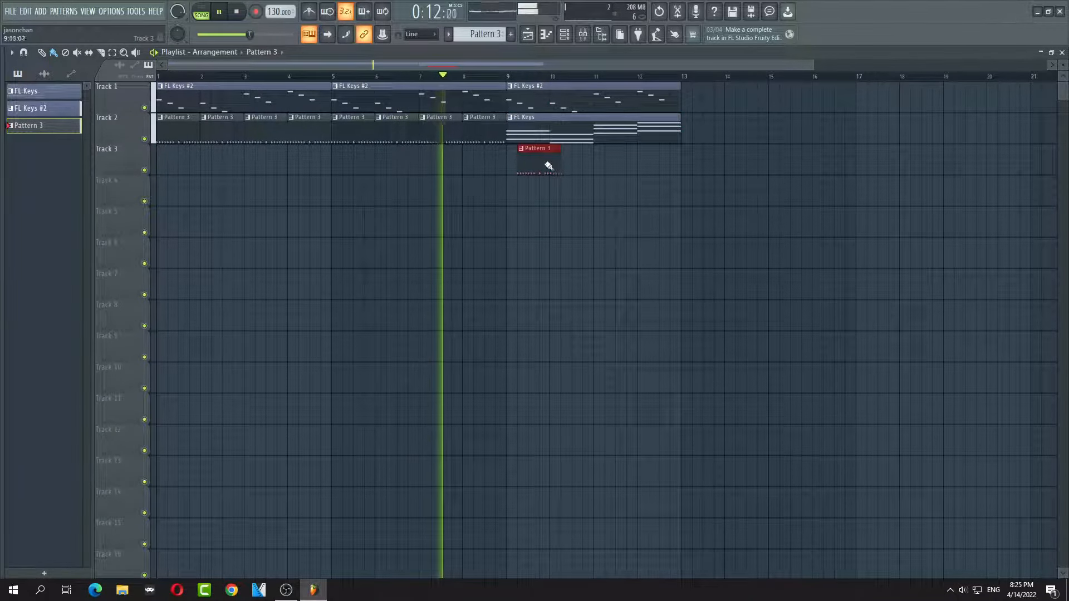
pyautogui.moveTo(533, 165); pyautogui.dragTo(651, 167)
# Add FL Keys #2 and FL Keys clips at bar 13 and Pattern 3 clips at bars 13 to 16, and pause playback
pyautogui.click(609, 100)
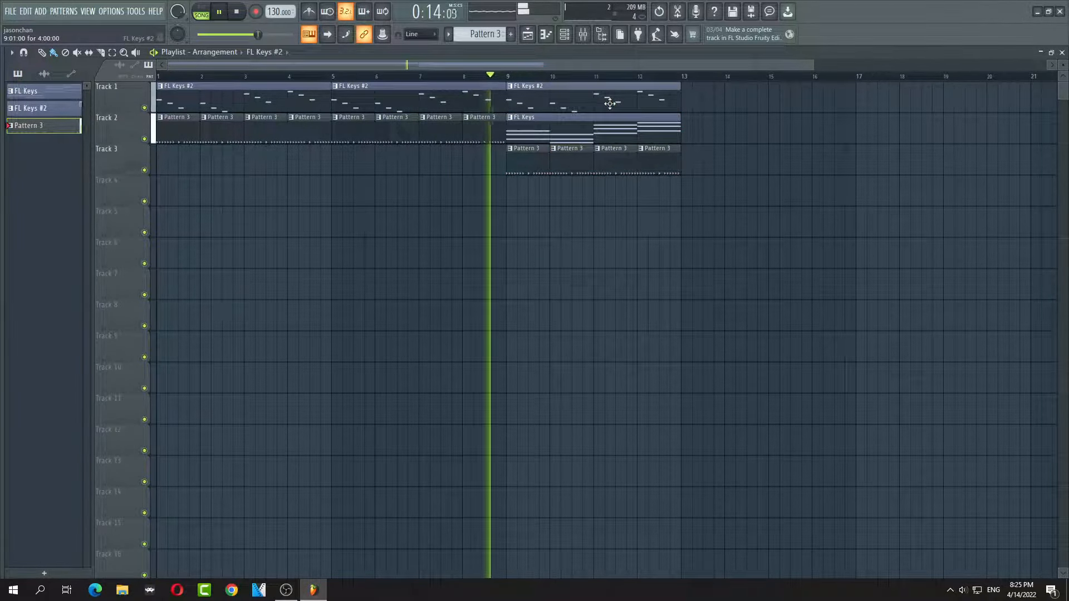
pyautogui.click(753, 105)
pyautogui.moveTo(753, 104); pyautogui.dragTo(730, 104)
pyautogui.click(670, 132)
pyautogui.click(711, 131)
pyautogui.click(657, 165)
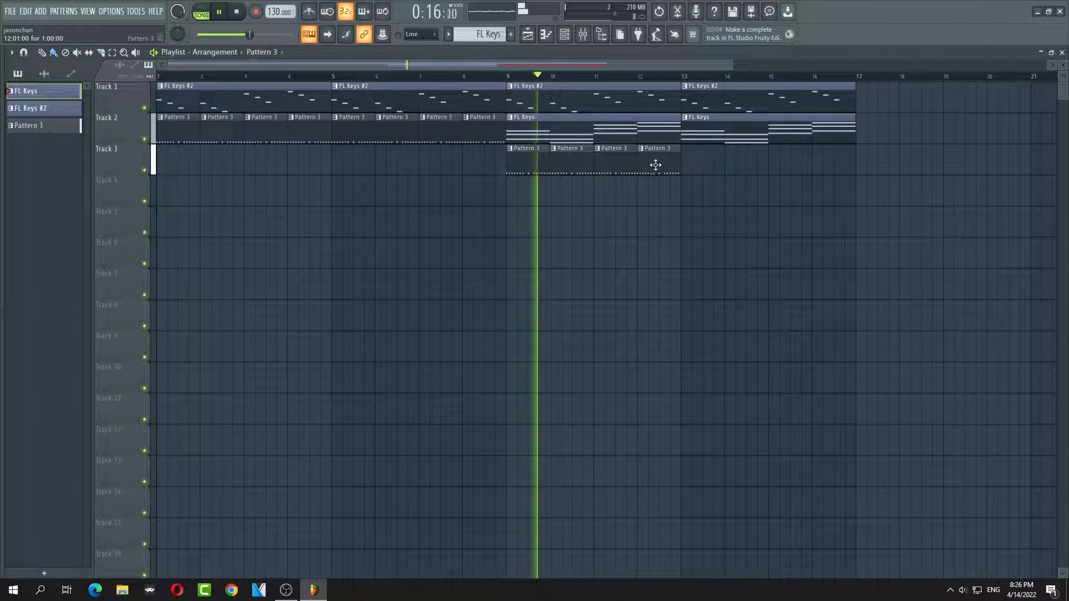
pyautogui.moveTo(690, 168); pyautogui.dragTo(826, 172)
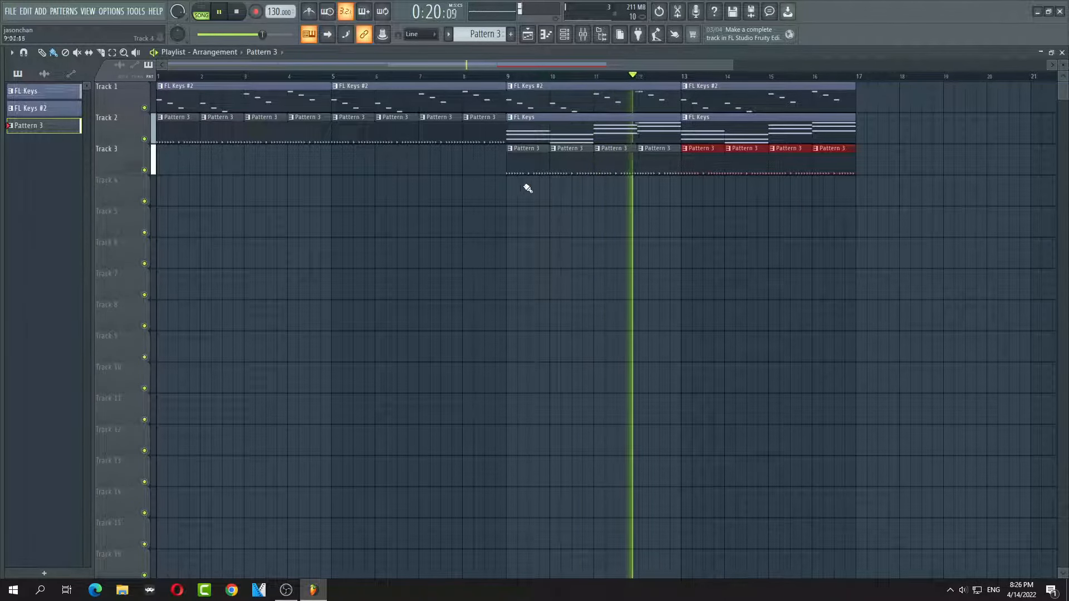
pyautogui.click(220, 12)
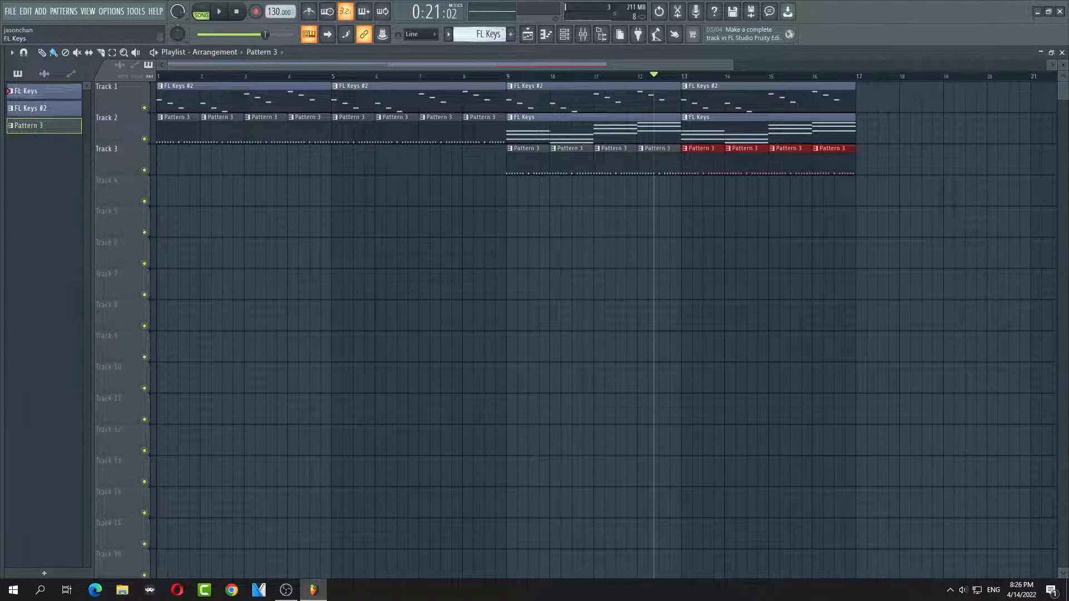
# Switch to the empty Pattern 5, reveal the browser and place the Sabian Ride sample at bar 1 on Track 4
pyautogui.press('F4')
pyautogui.press('KP_Subtract')
pyautogui.press('KP_Subtract')
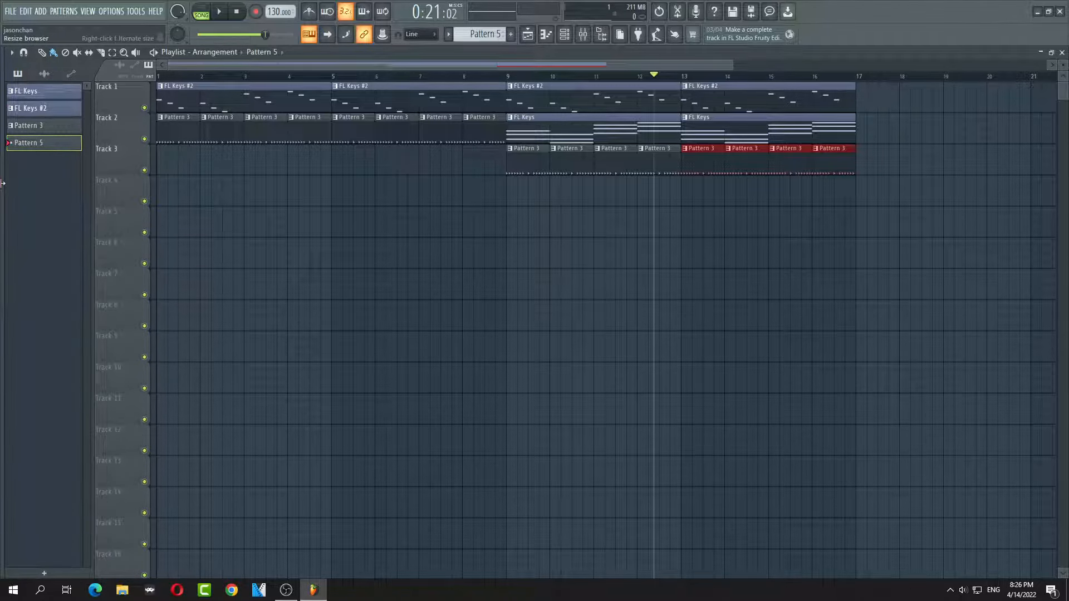
pyautogui.moveTo(3, 183); pyautogui.dragTo(73, 196)
pyautogui.scroll(4, 49, 173)
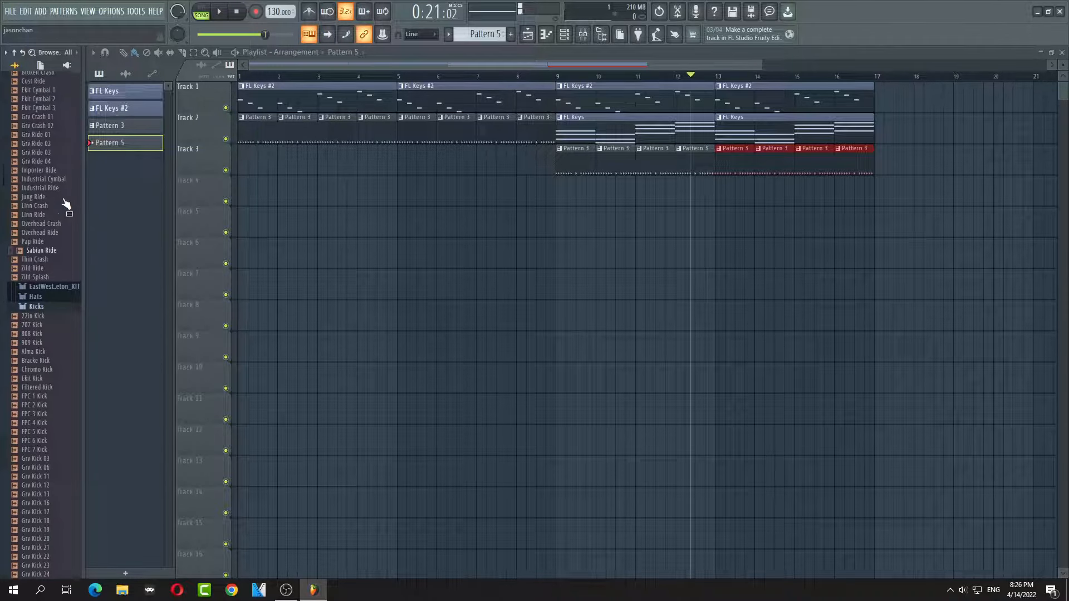
pyautogui.moveTo(254, 205); pyautogui.dragTo(261, 195)
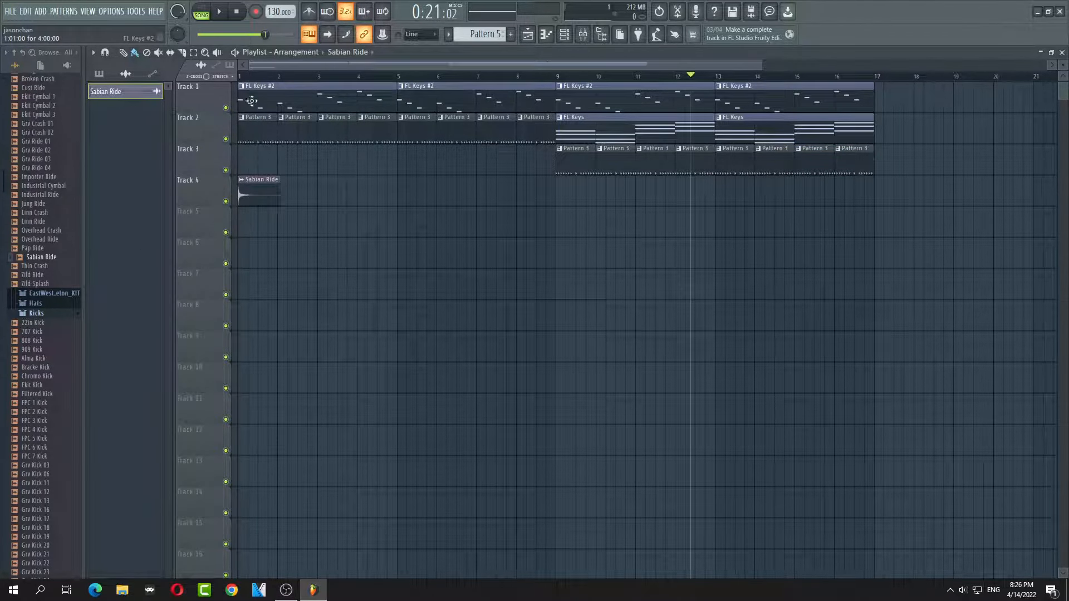
# Audition the song's opening with the Sabian Ride clip and look over the clip's channel settings
pyautogui.press('space')
pyautogui.press('space')
pyautogui.press('space')
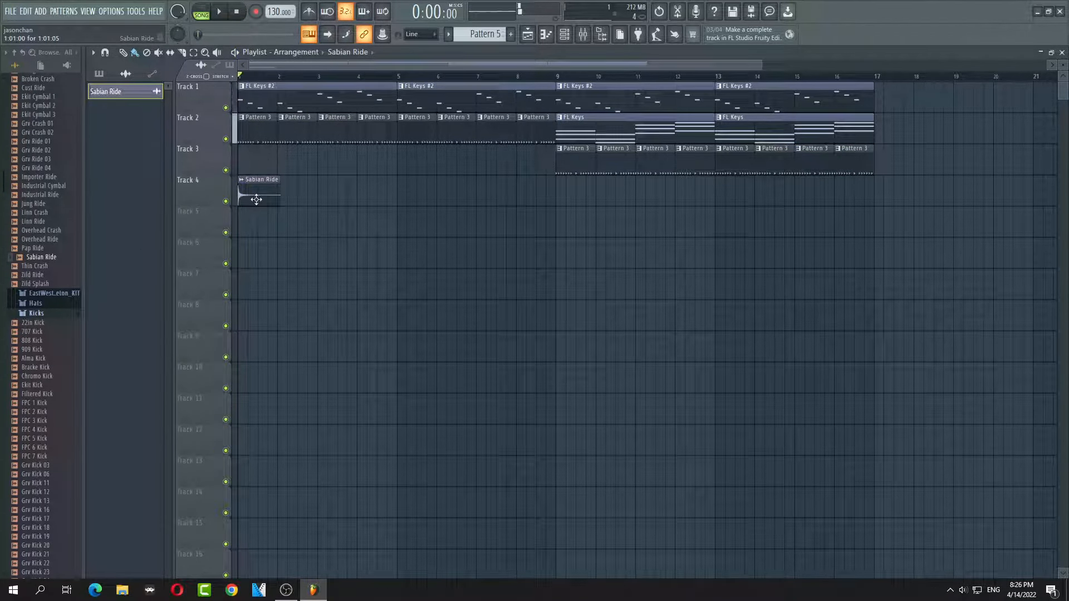
pyautogui.doubleClick(257, 200)
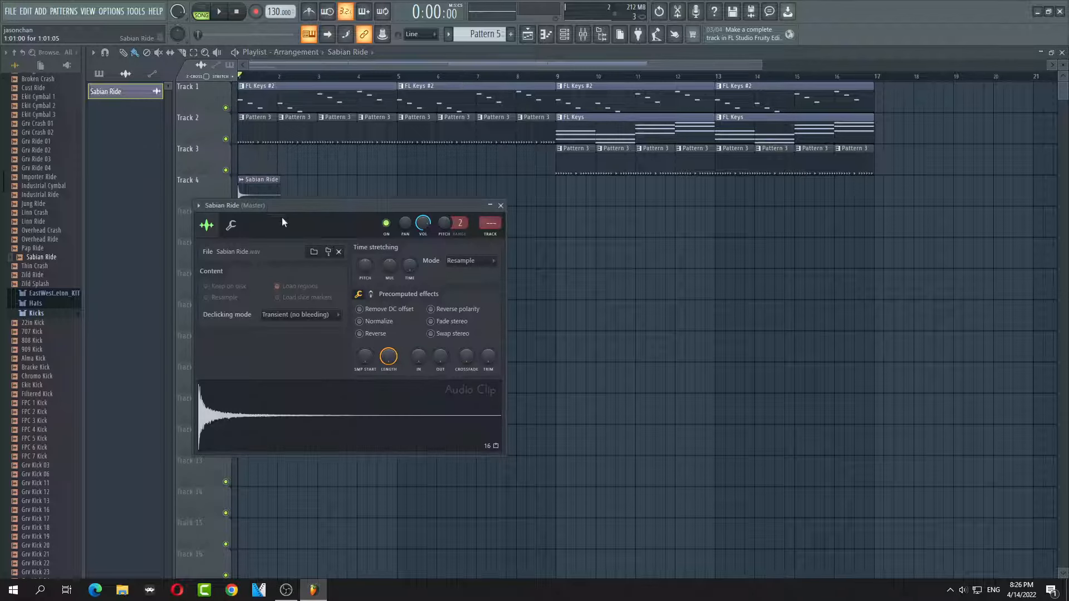
pyautogui.click(501, 205)
pyautogui.press('space')
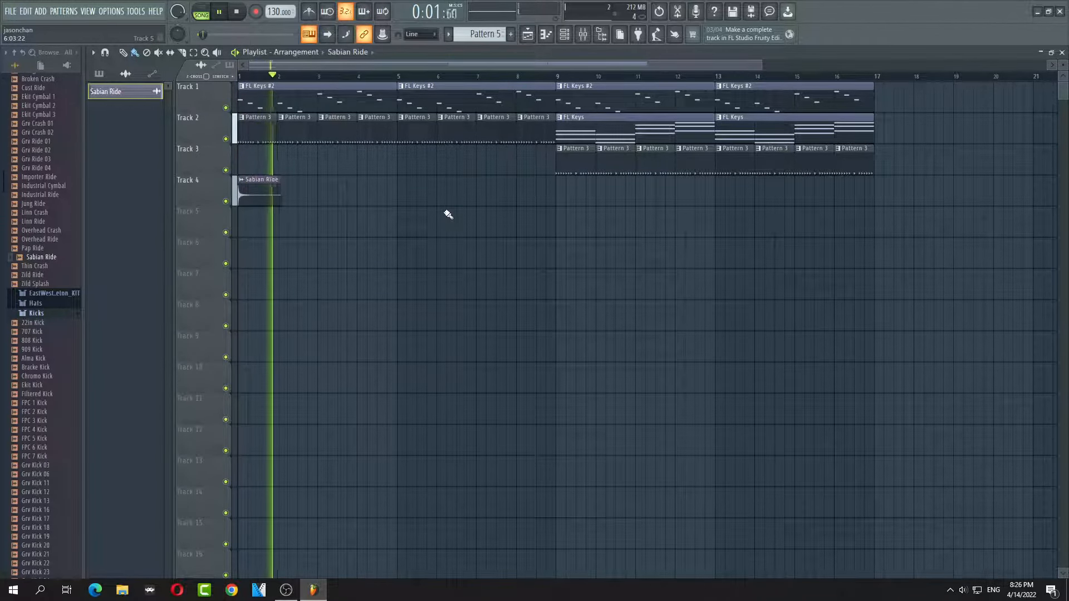
pyautogui.press('space')
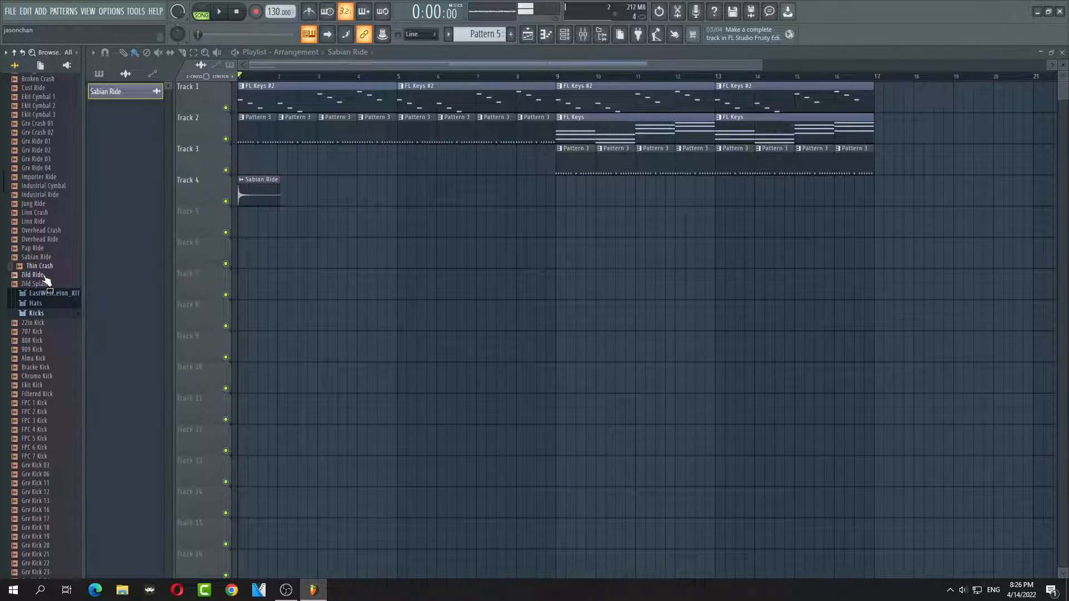
# Place the Zild Splash sample at bar 5 on Track 5 and lower its channel volume to about 15%
pyautogui.moveTo(58, 287); pyautogui.dragTo(399, 223)
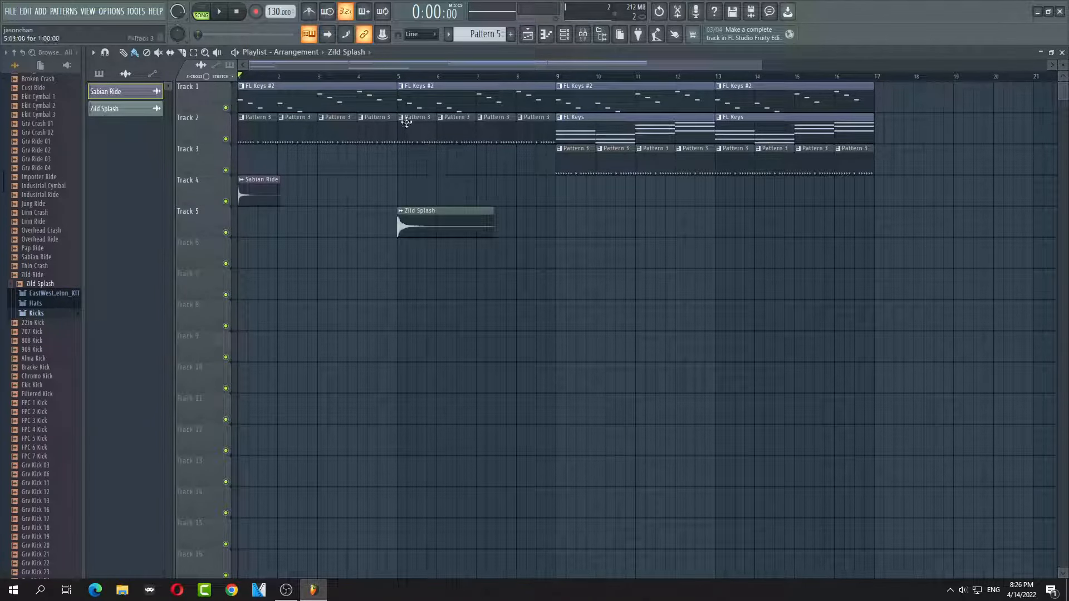
pyautogui.press('space')
pyautogui.doubleClick(420, 227)
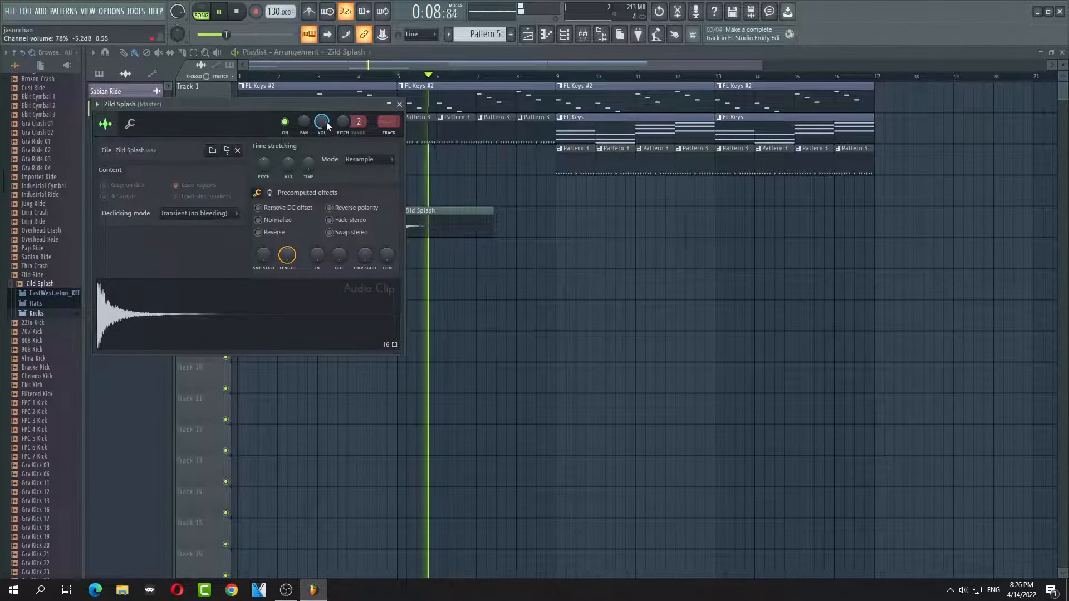
pyautogui.moveTo(324, 124); pyautogui.dragTo(329, 126)
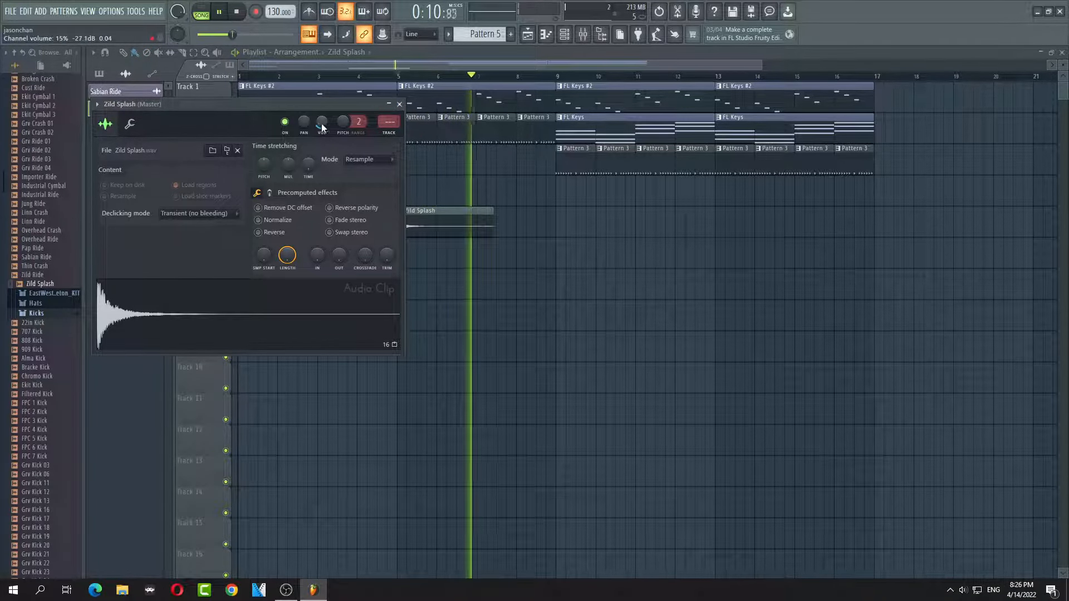
pyautogui.click(400, 105)
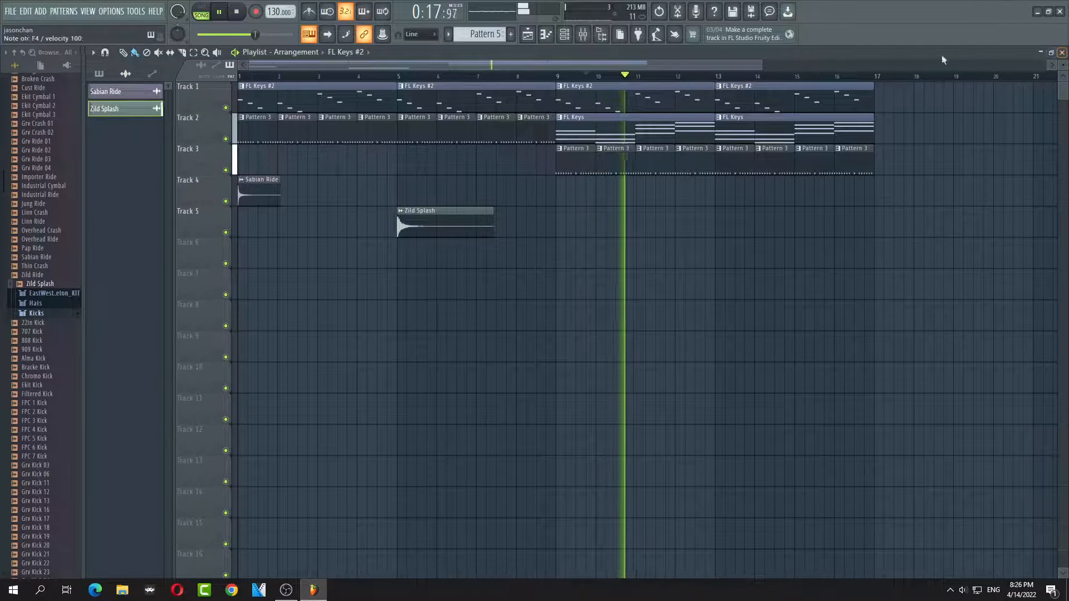
# Pause playback, hide the browser and playlist, and show all channels in the channel rack
pyautogui.press('space')
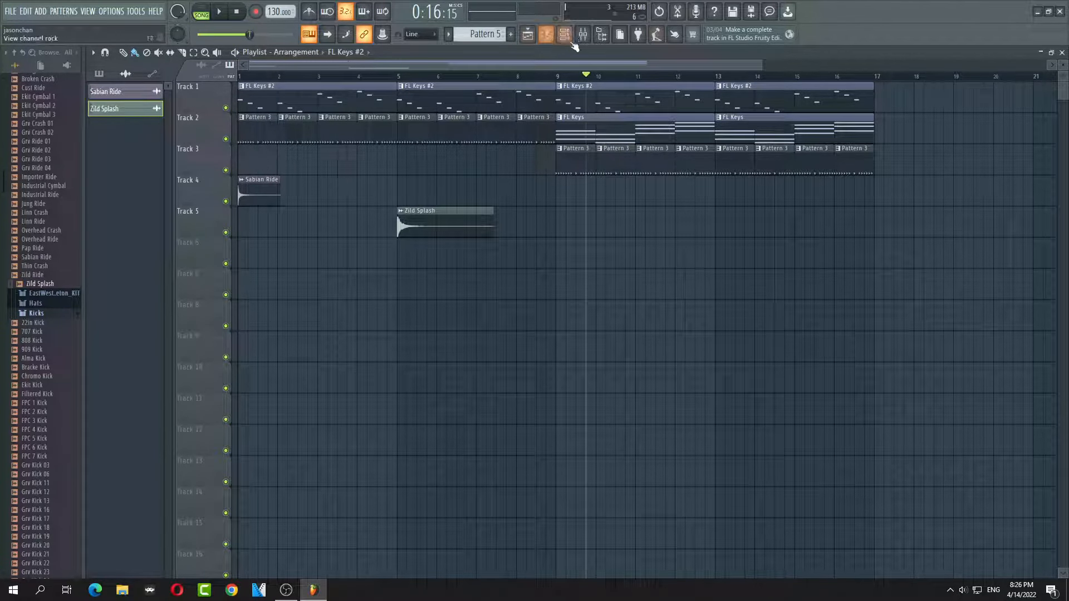
pyautogui.moveTo(85, 79); pyautogui.dragTo(4, 82)
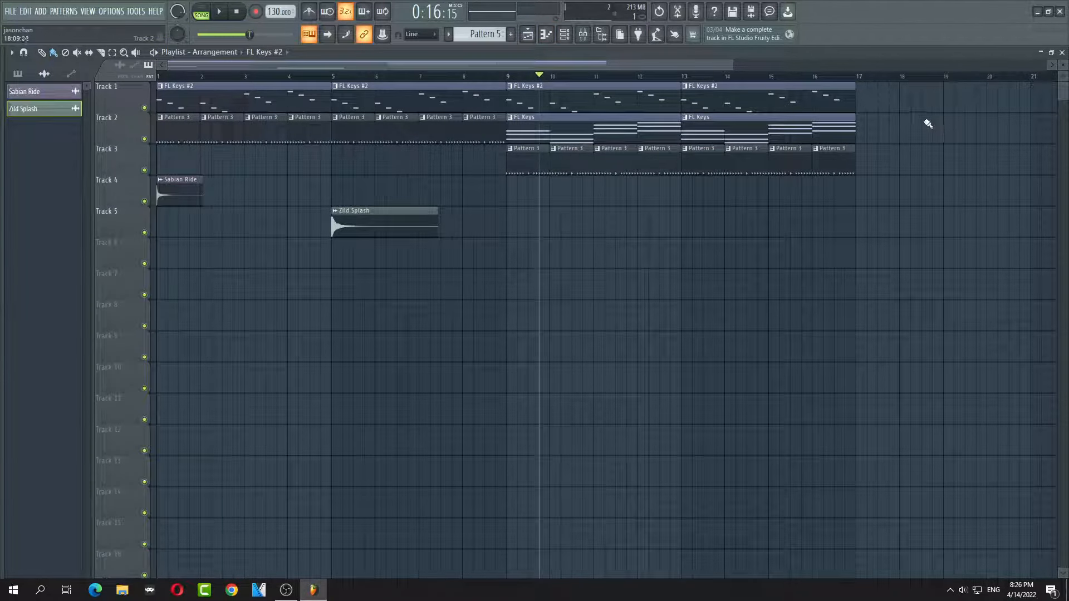
pyautogui.click(1061, 52)
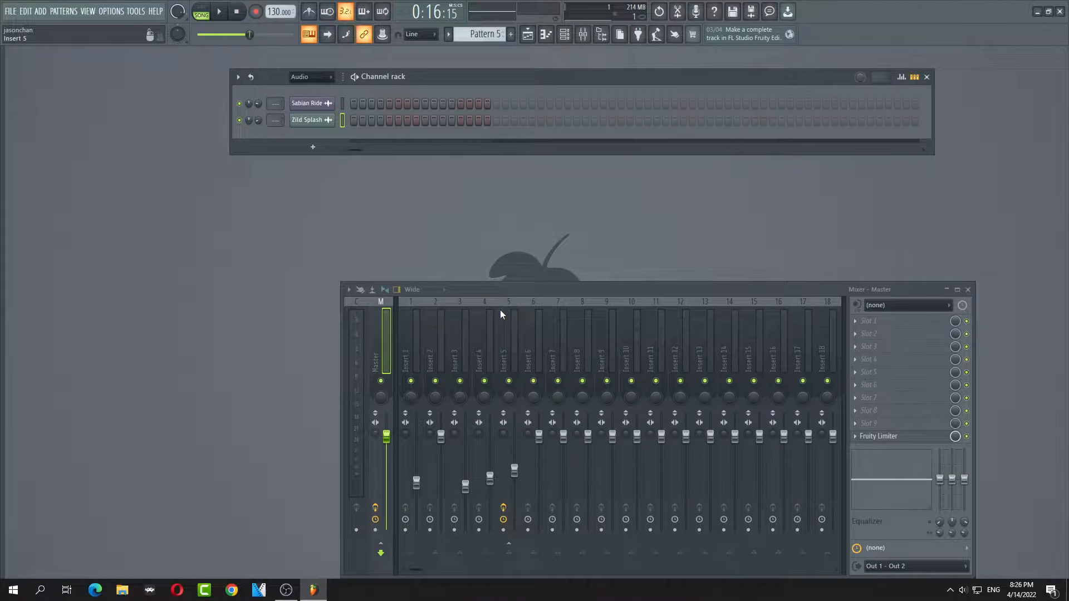
pyautogui.click(416, 334)
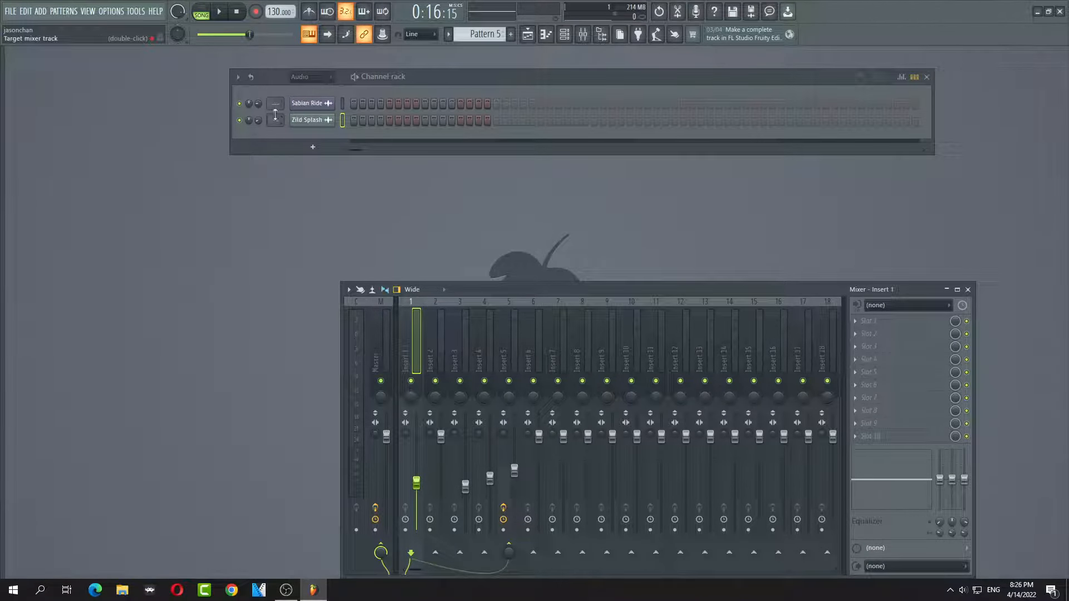
pyautogui.click(315, 92)
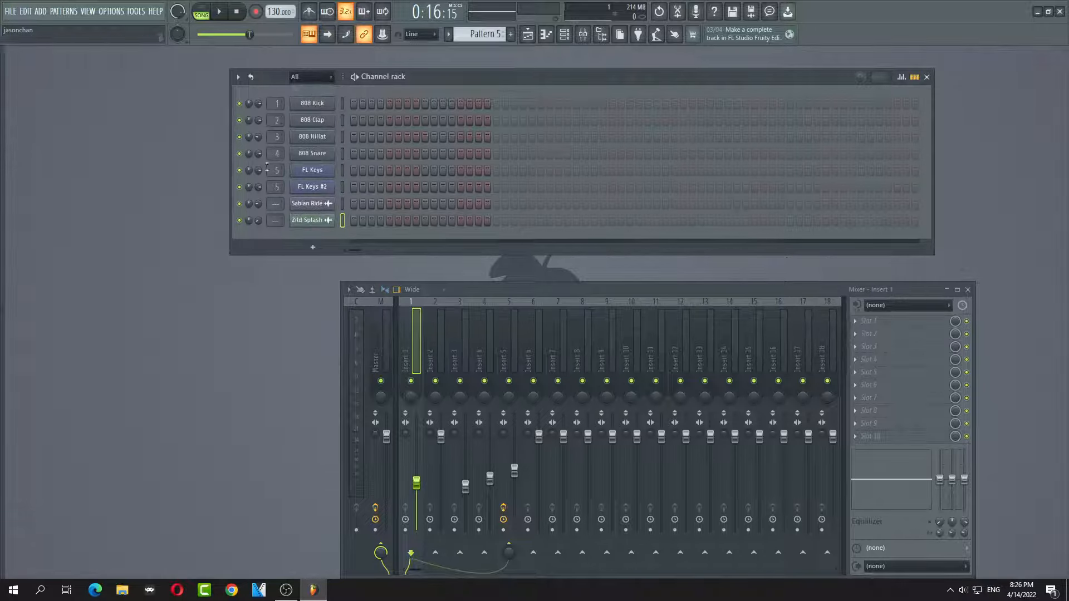
# Load Fruity Reeverb 2 into the first effect slot of mixer Insert 1
pyautogui.click(440, 370)
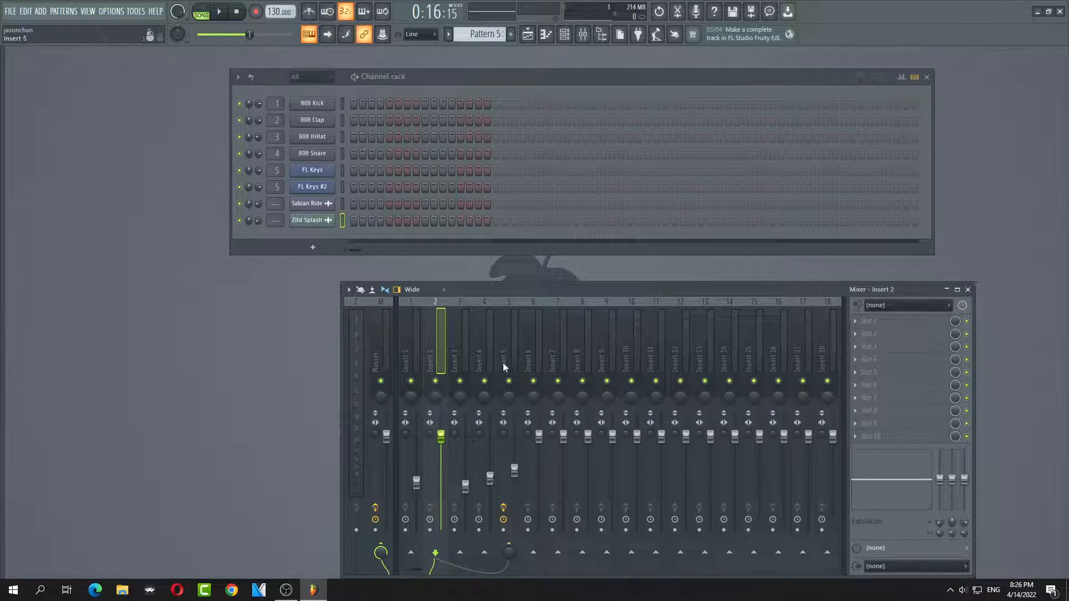
pyautogui.click(532, 359)
pyautogui.click(405, 348)
pyautogui.click(851, 321)
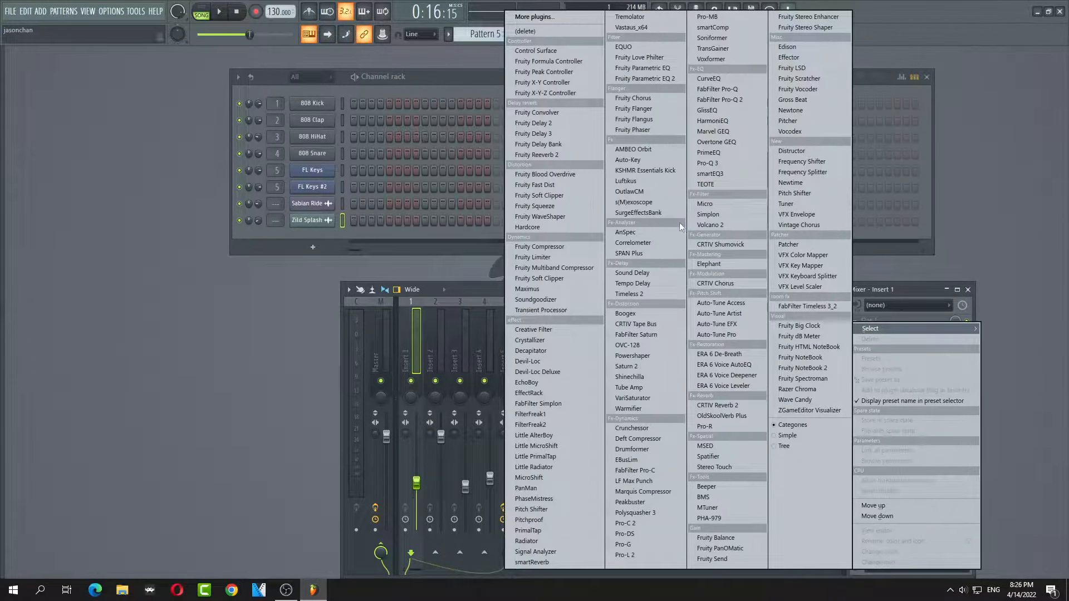
pyautogui.click(571, 154)
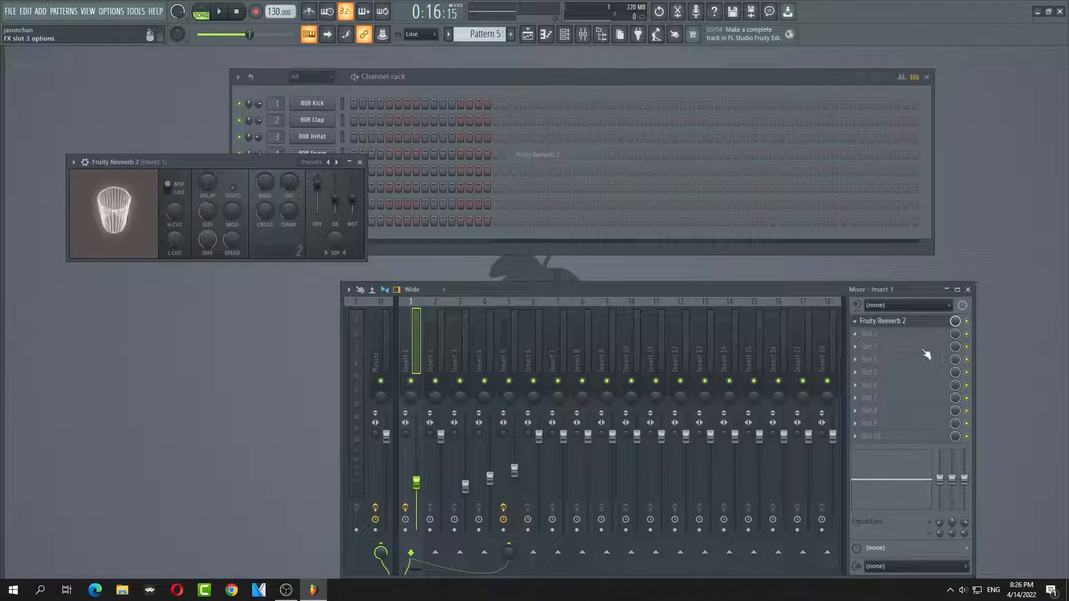
# Load Fruity Delay 3 into the second effect slot and Fruity Parametric EQ 2 into the third slot of Insert 1
pyautogui.click(857, 337)
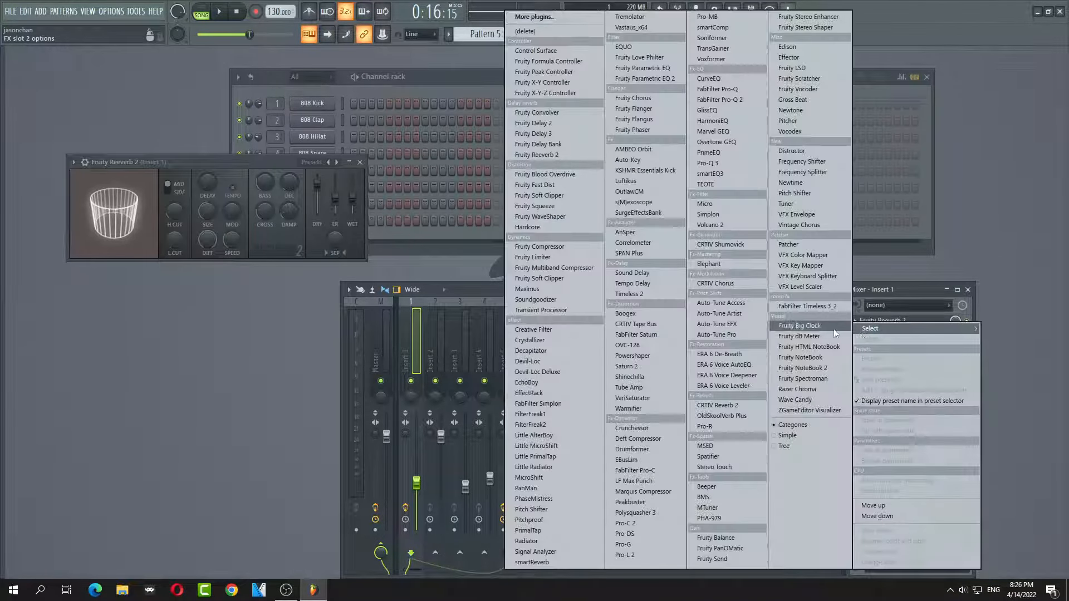
pyautogui.click(551, 135)
pyautogui.click(856, 348)
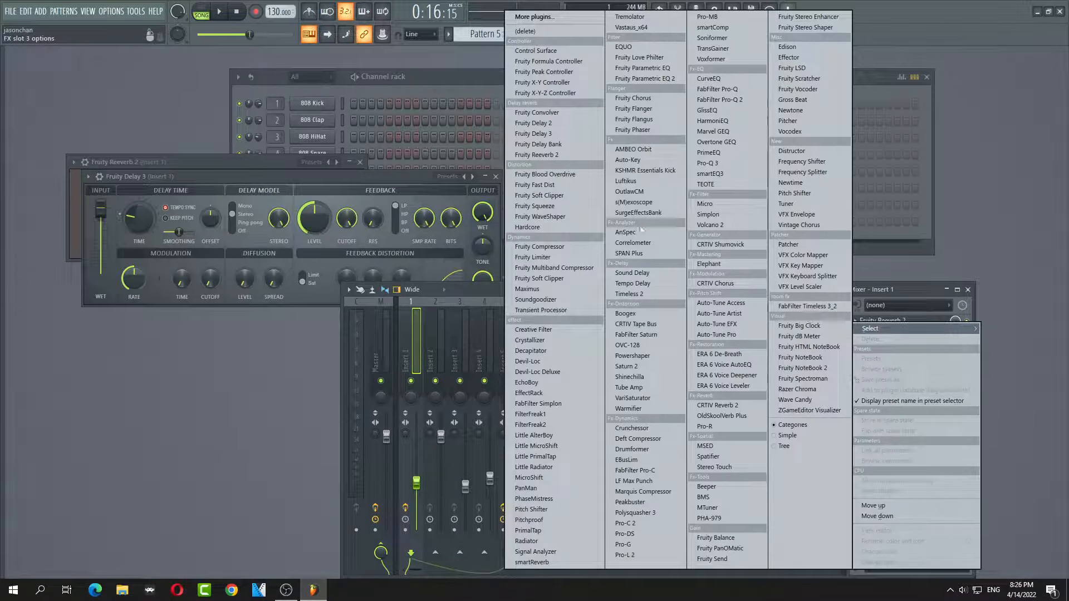
pyautogui.click(670, 79)
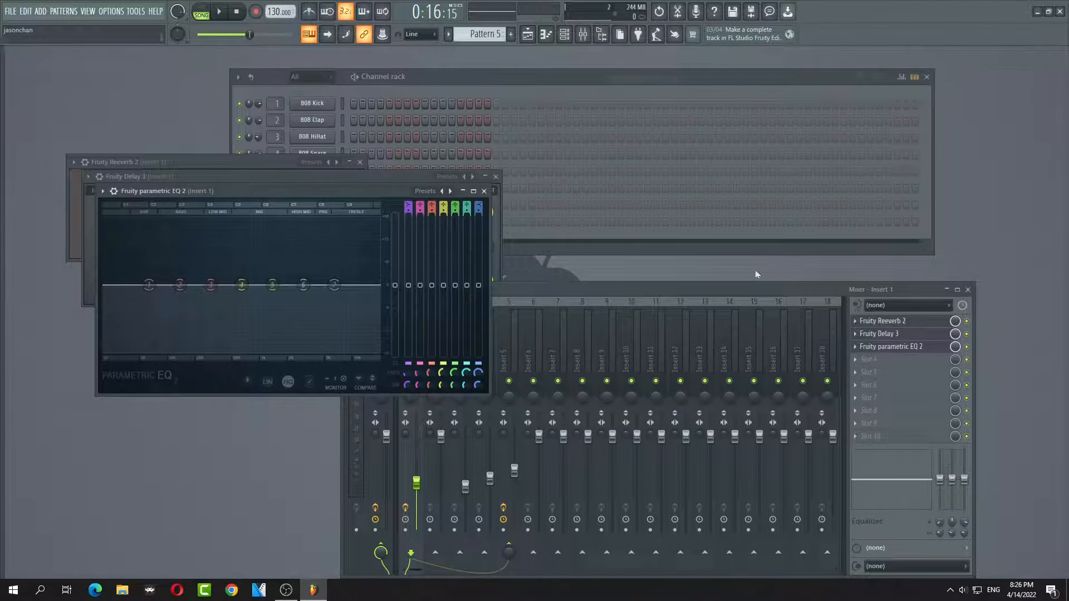
# Close the Fruity Delay 3 and Fruity Reeverb 2 windows and reposition the Parametric EQ 2 window below the channel list
pyautogui.moveTo(343, 186); pyautogui.dragTo(457, 298)
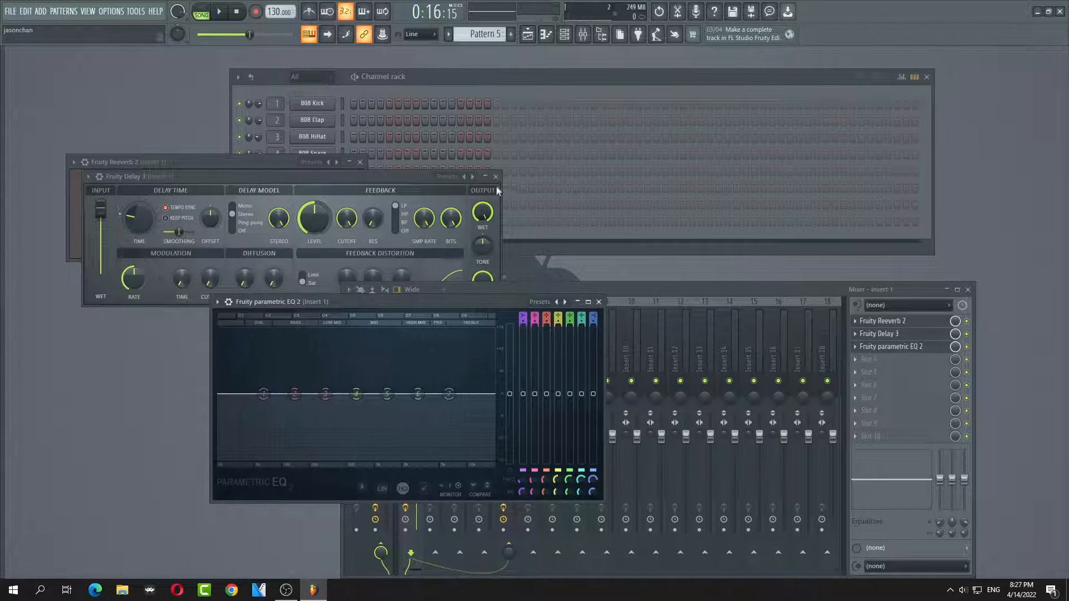
pyautogui.click(495, 177)
pyautogui.click(364, 166)
pyautogui.moveTo(312, 300); pyautogui.dragTo(260, 270)
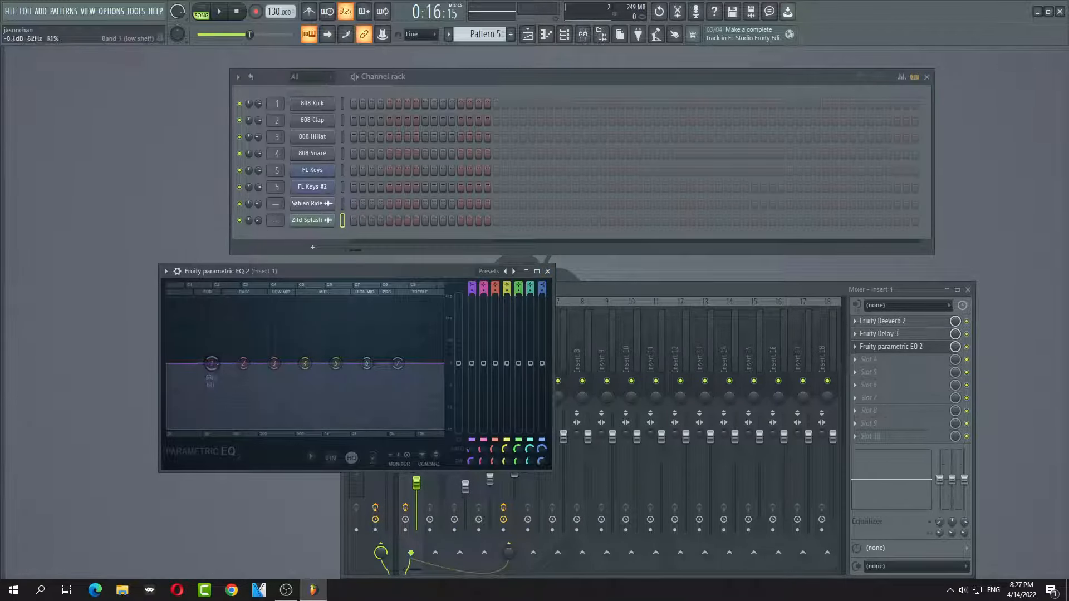
# Try cutting the low and high ends by pulling down EQ bands 1 and 7, and shift band 5 slightly lower in frequency
pyautogui.moveTo(212, 364); pyautogui.dragTo(232, 419)
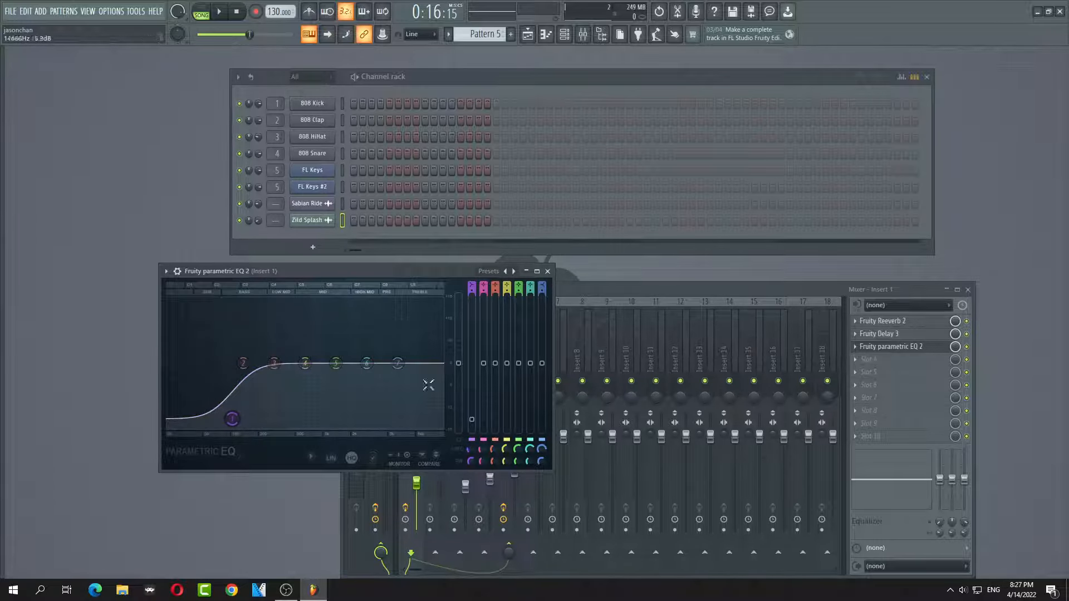
pyautogui.moveTo(398, 363); pyautogui.dragTo(380, 407)
pyautogui.moveTo(336, 363)
pyautogui.mouseDown()
pyautogui.moveTo(311, 312)
pyautogui.moveTo(348, 324)
pyautogui.moveTo(327, 364)
pyautogui.mouseUp()
# Reset bands 5, 7 and 1 of the Parametric EQ 2 to their defaults
pyautogui.rightClick(327, 365)
pyautogui.click(346, 380)
pyautogui.rightClick(373, 415)
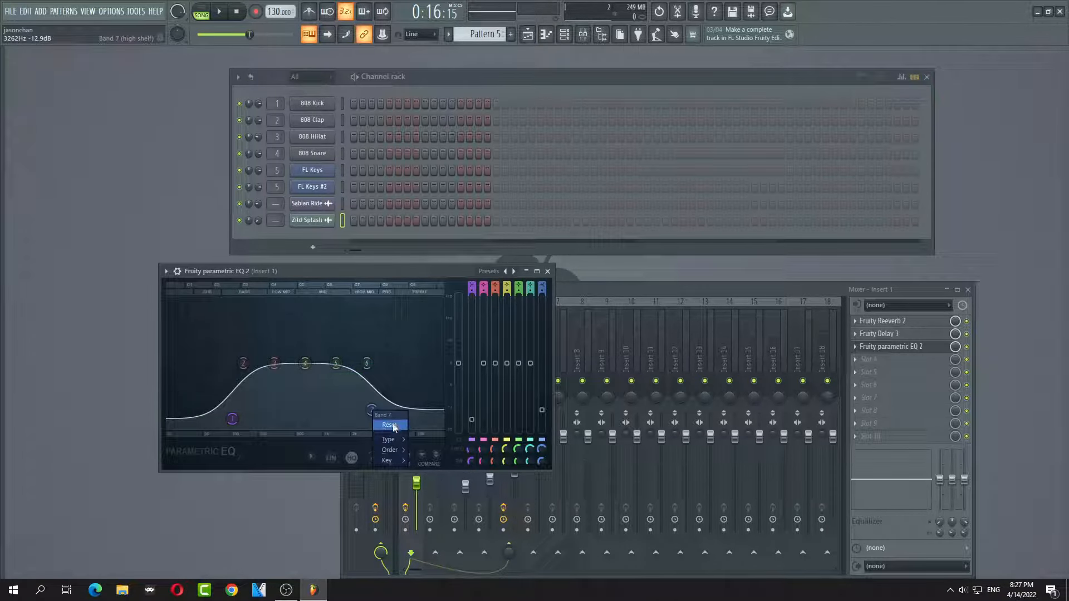
pyautogui.click(390, 431)
pyautogui.rightClick(232, 419)
pyautogui.click(250, 434)
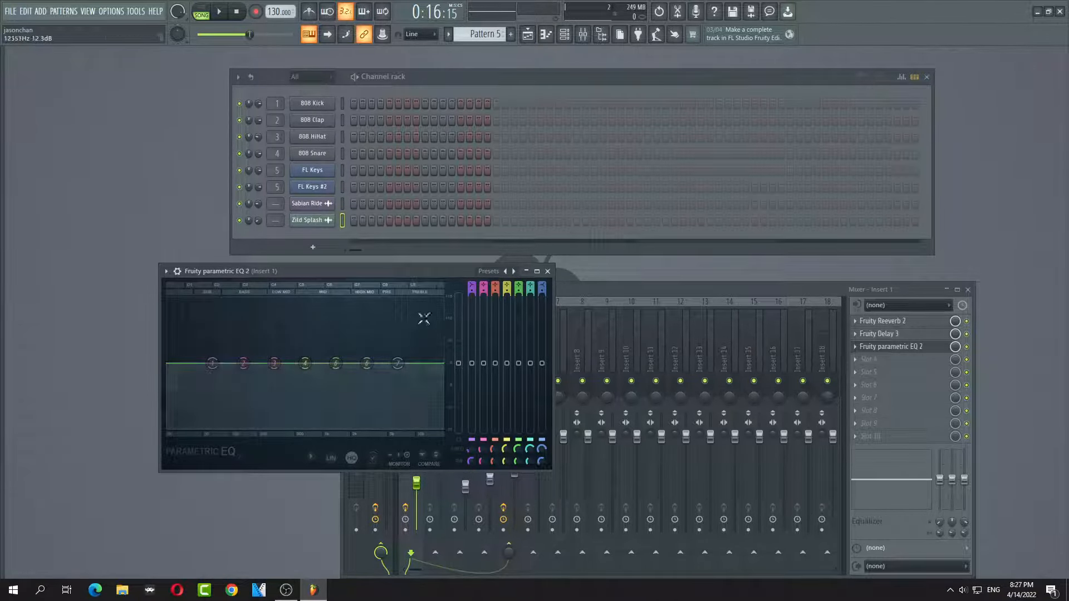
# Close the Parametric EQ 2 window and move the mixer directly beneath the channel rack
pyautogui.click(548, 271)
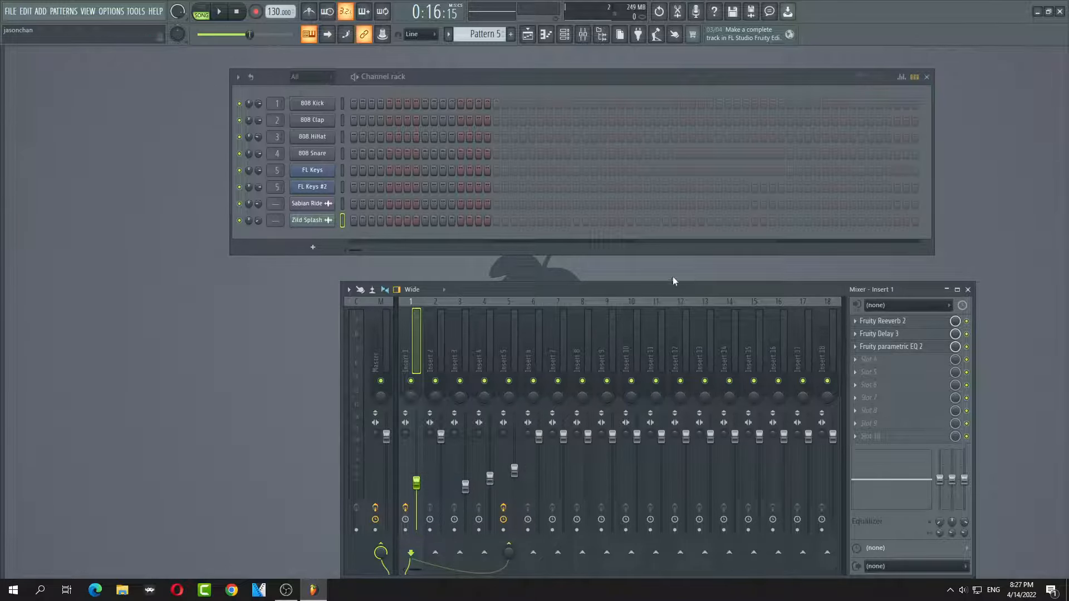
pyautogui.moveTo(690, 288); pyautogui.dragTo(650, 265)
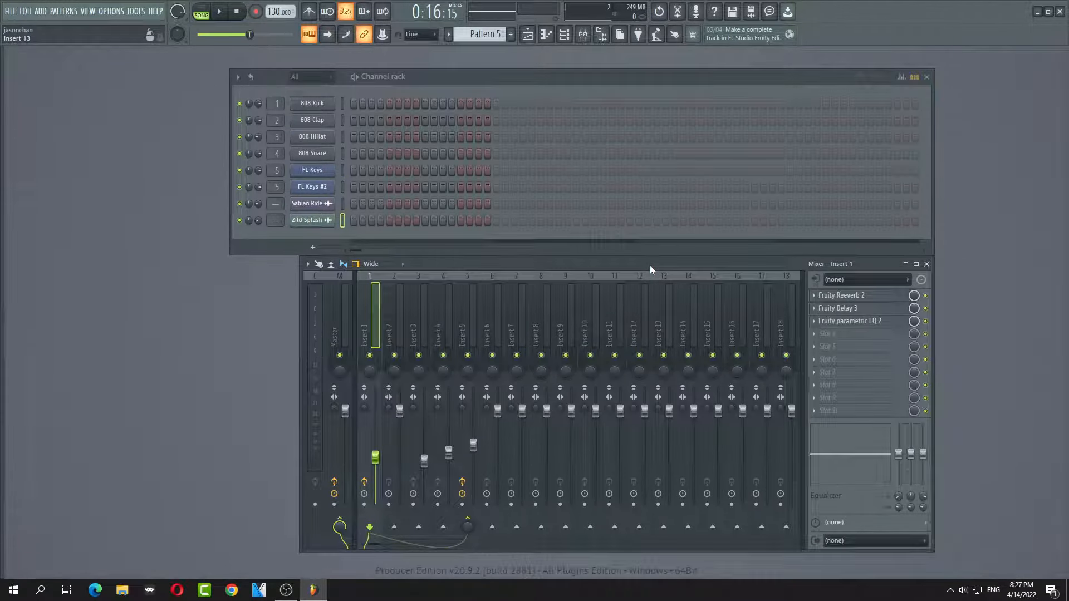